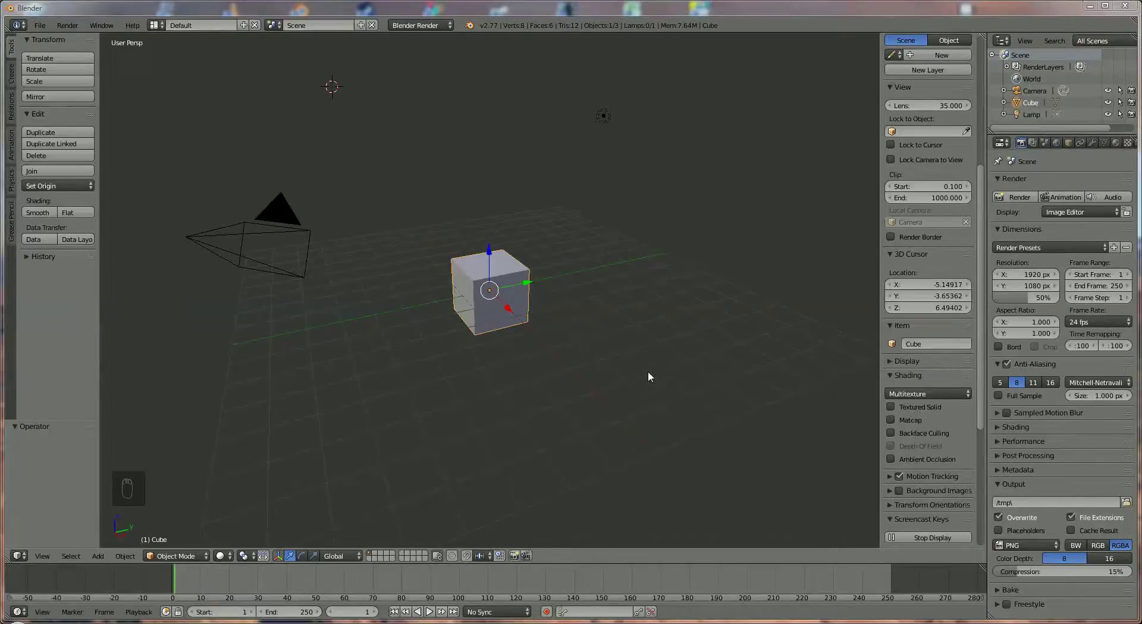
# Stretch the cube along Z into a tall block
pyautogui.moveTo(518, 306); pyautogui.dragTo(506, 242, button='middle')
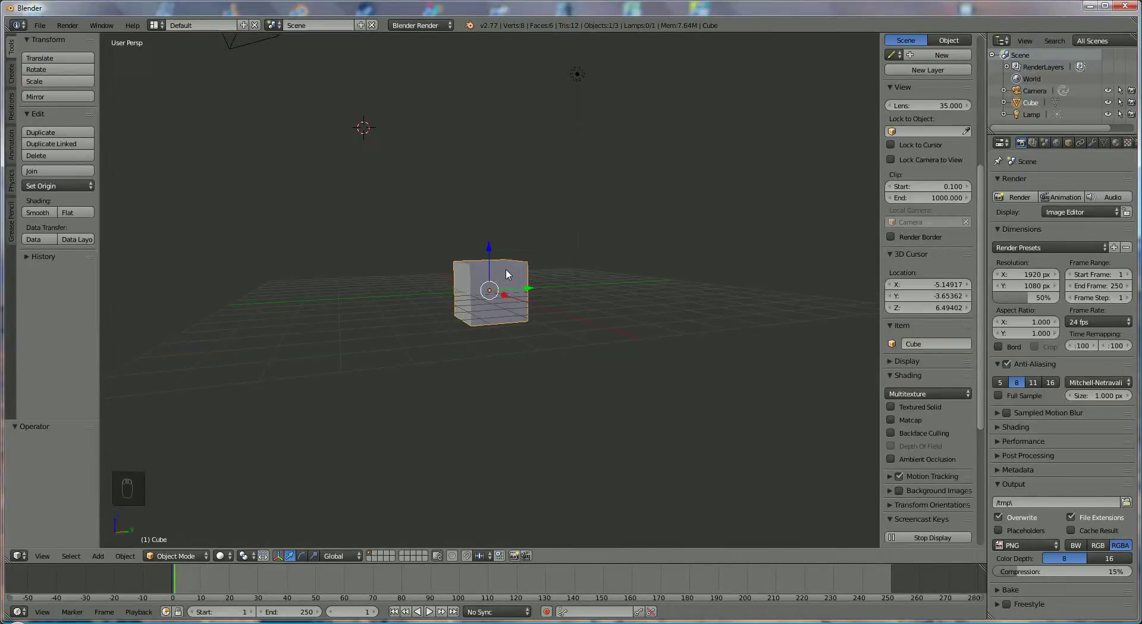
pyautogui.press('s')
pyautogui.press('z')
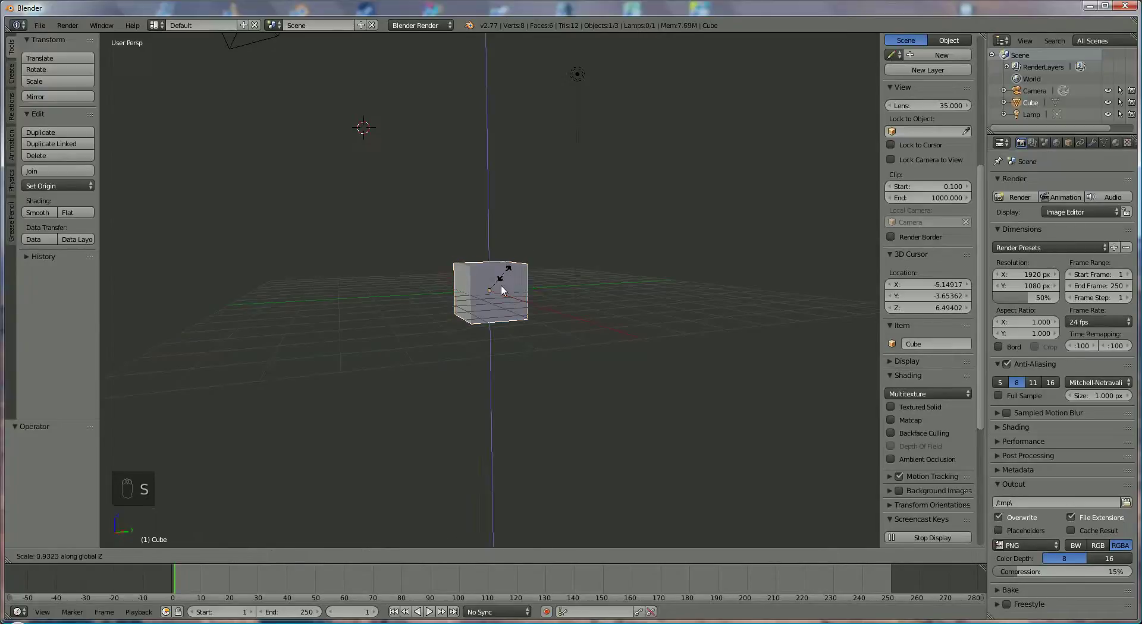
pyautogui.click(479, 352)
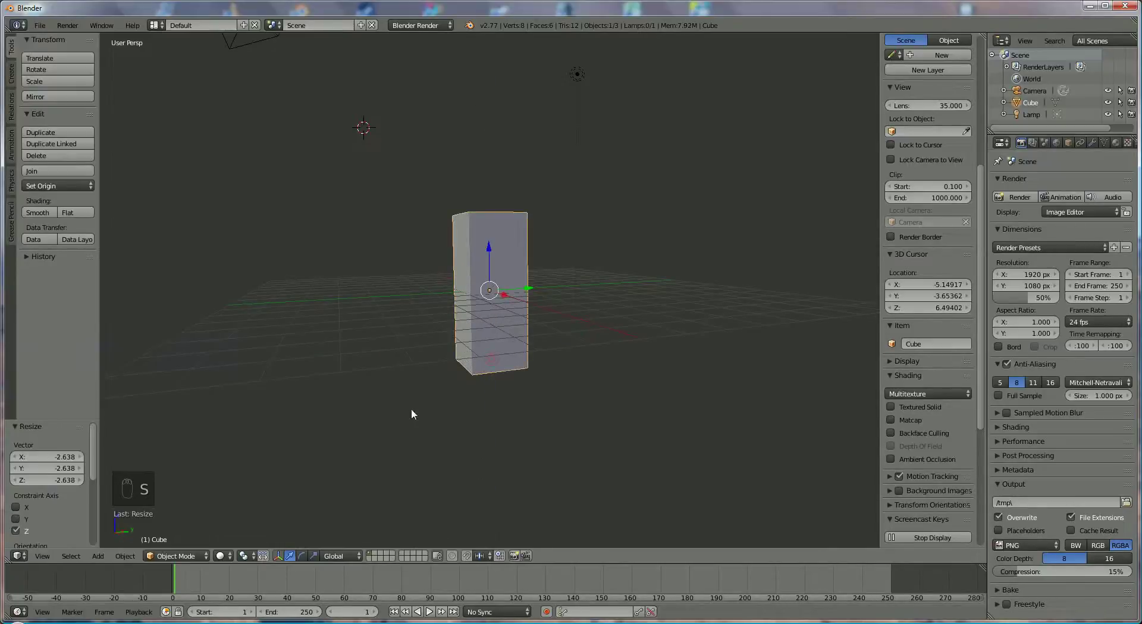
# Enter Edit Mode on the cube and turn off Limit to Visible selection
pyautogui.click(170, 556)
pyautogui.click(174, 529)
pyautogui.moveTo(535, 423)
pyautogui.mouseDown(button='middle')
pyautogui.moveTo(509, 387)
pyautogui.moveTo(519, 411)
pyautogui.mouseUp(button='middle')
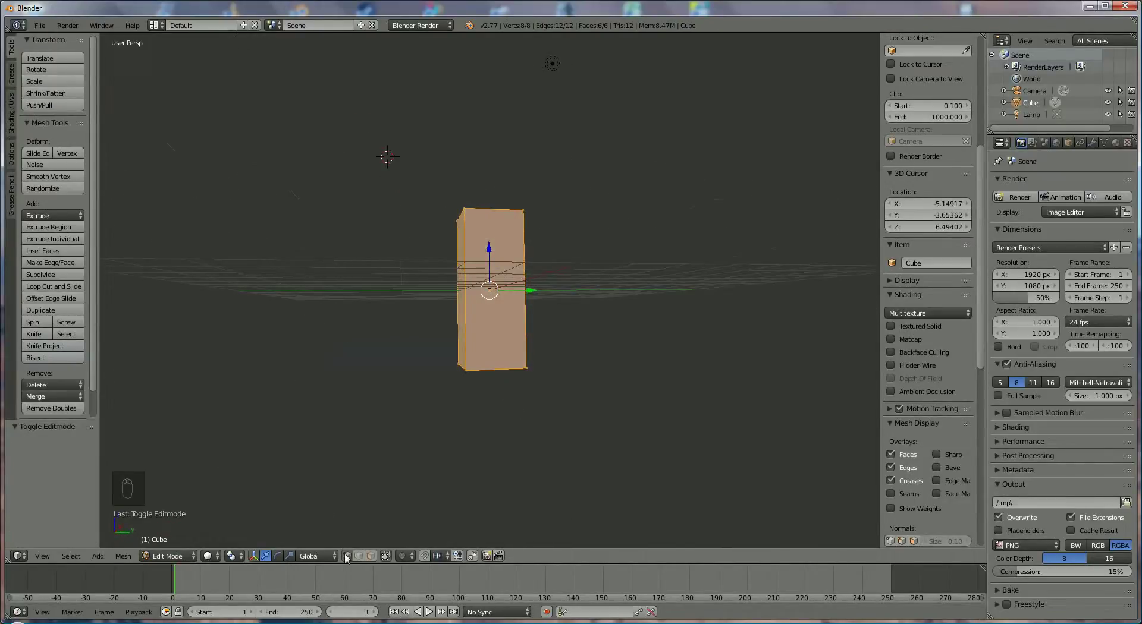
pyautogui.rightClick(465, 375)
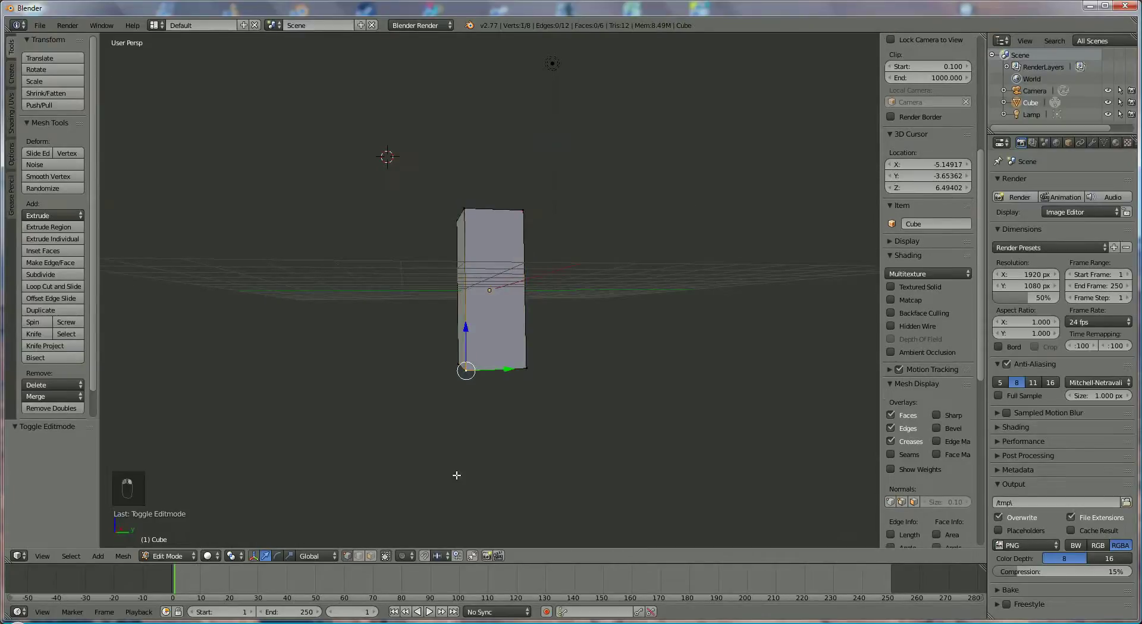
pyautogui.click(386, 557)
# Box-select the four bottom vertices and merge them At Center into one point
pyautogui.press('b')
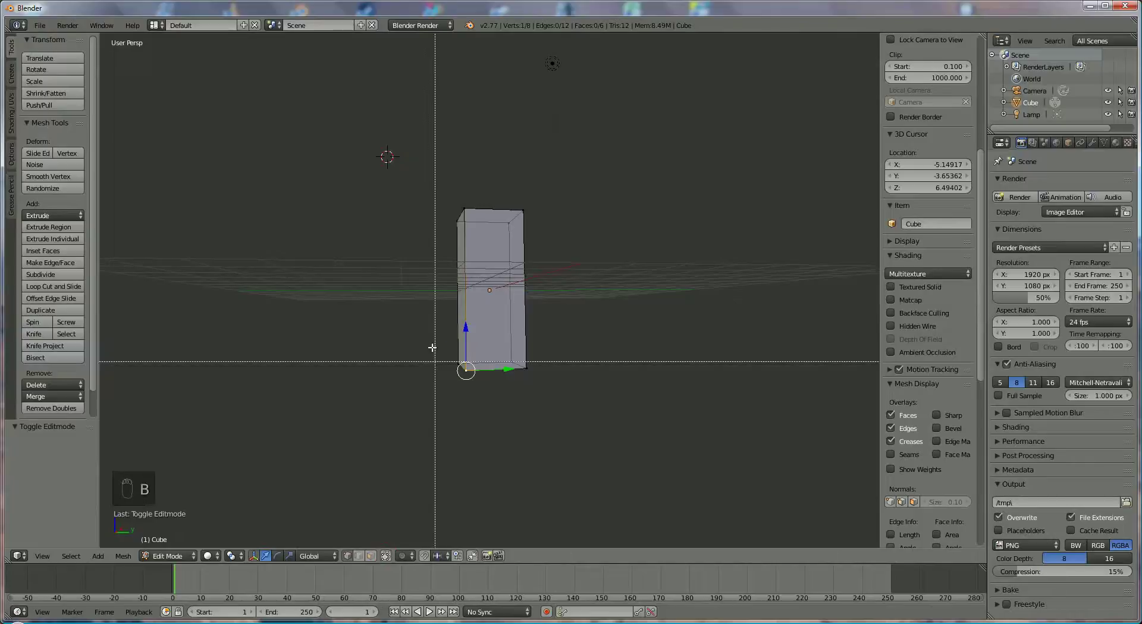
pyautogui.click(429, 339)
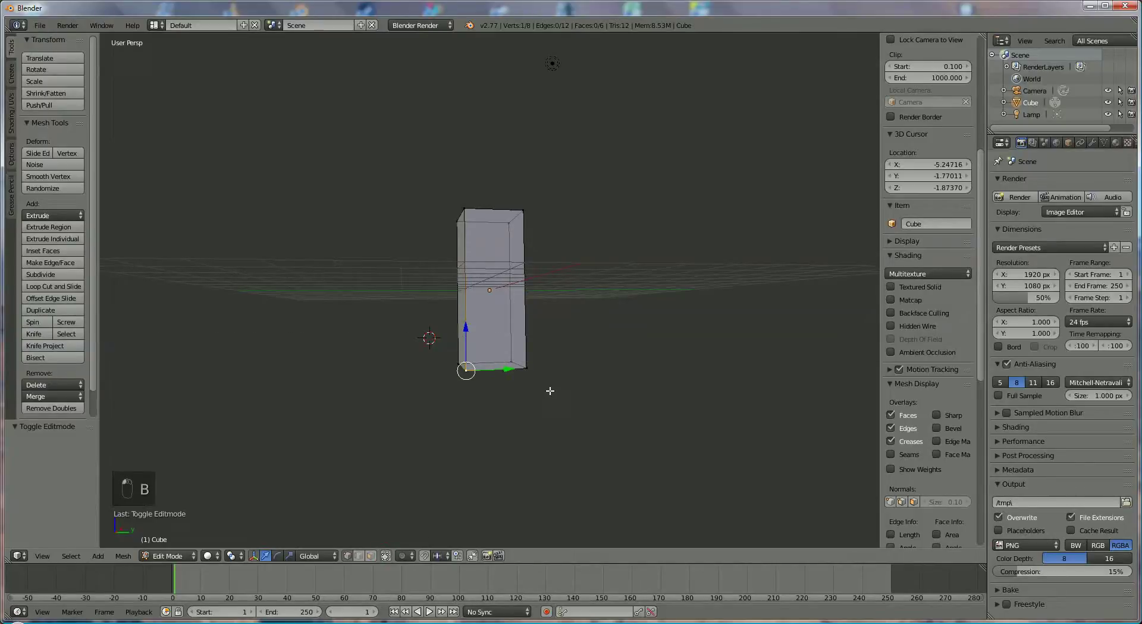
pyautogui.click(550, 391)
pyautogui.press('b')
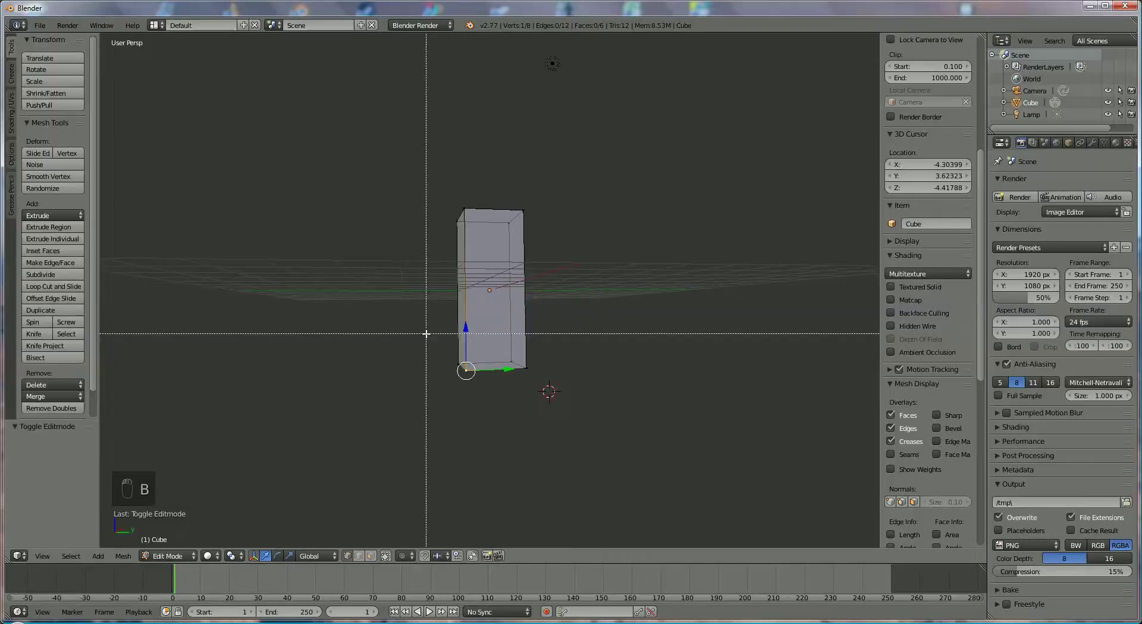
pyautogui.moveTo(425, 334); pyautogui.dragTo(564, 389)
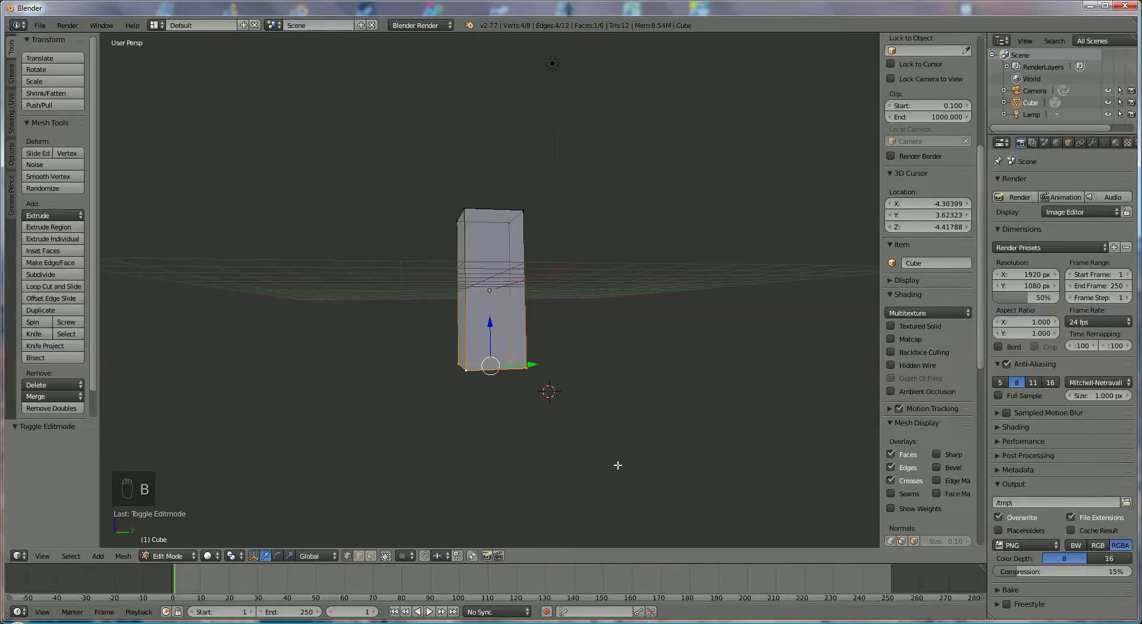
pyautogui.hotkey('alt', 'm')
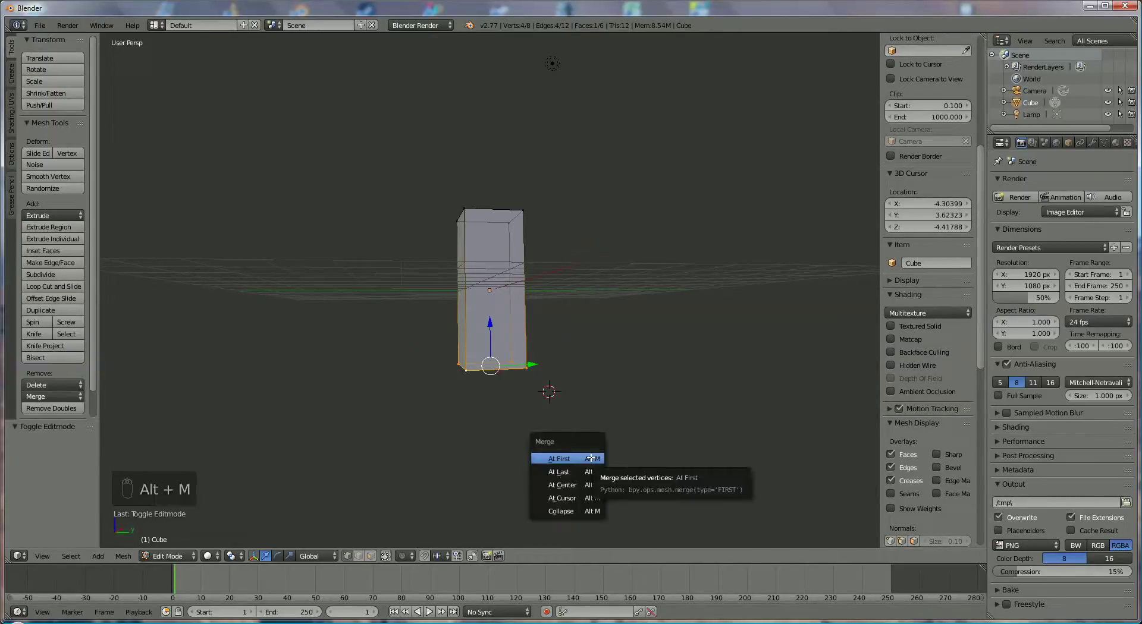
pyautogui.click(585, 485)
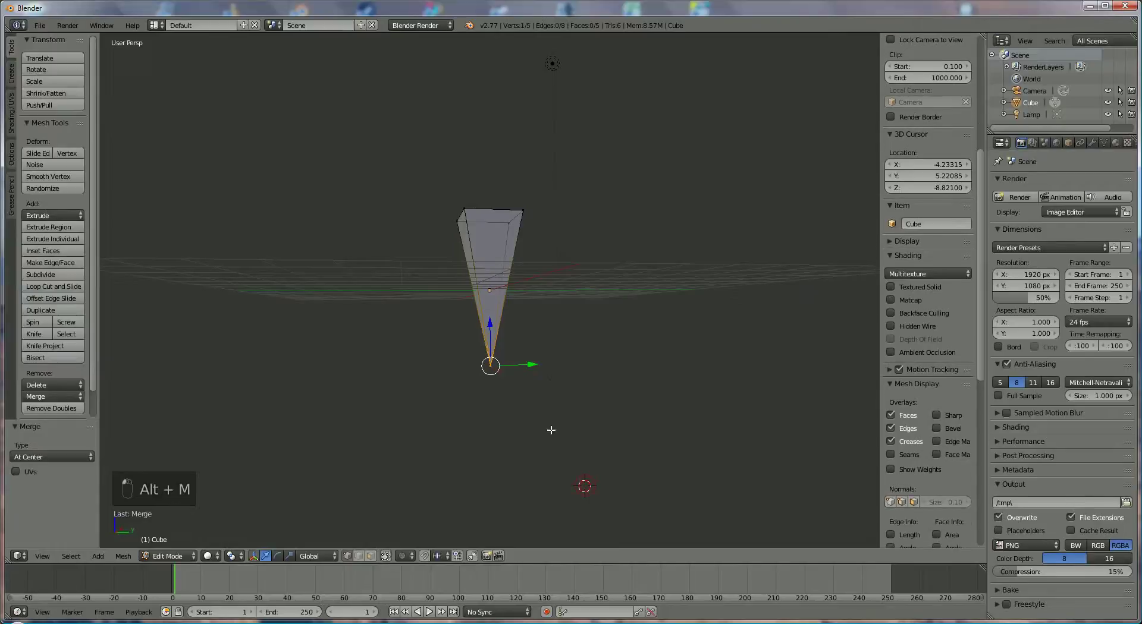
# Raise the merged tip along Z, then scale the whole spike mesh to 0.368
pyautogui.moveTo(488, 323); pyautogui.dragTo(488, 295)
pyautogui.moveTo(535, 363)
pyautogui.mouseDown(button='middle')
pyautogui.moveTo(537, 400)
pyautogui.moveTo(542, 375)
pyautogui.mouseUp(button='middle')
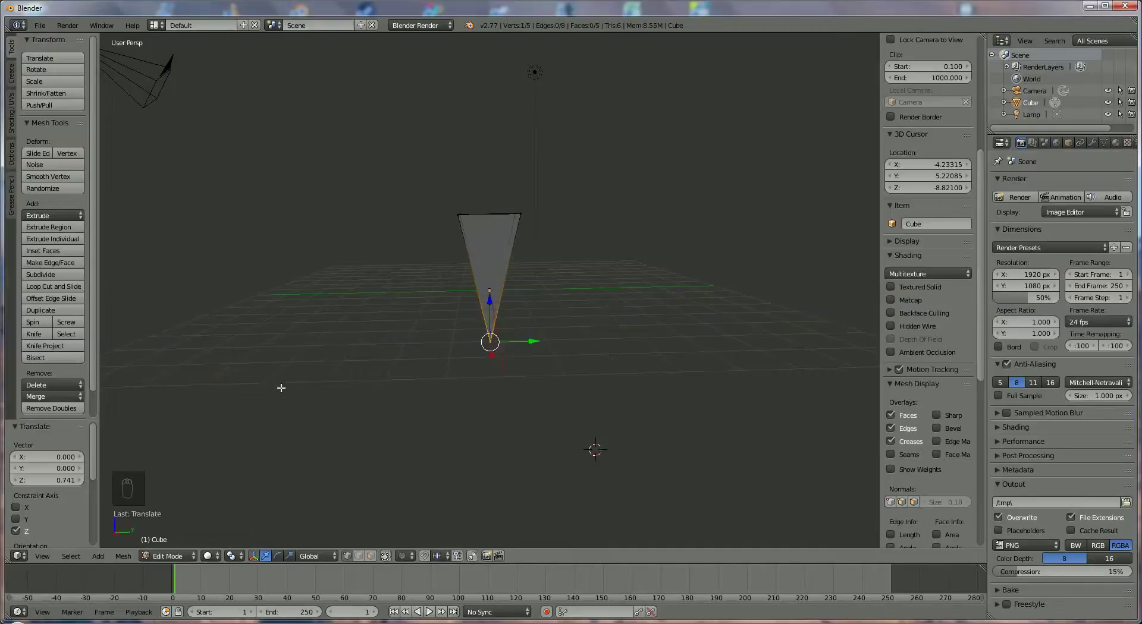
pyautogui.press('a')
pyautogui.press('a')
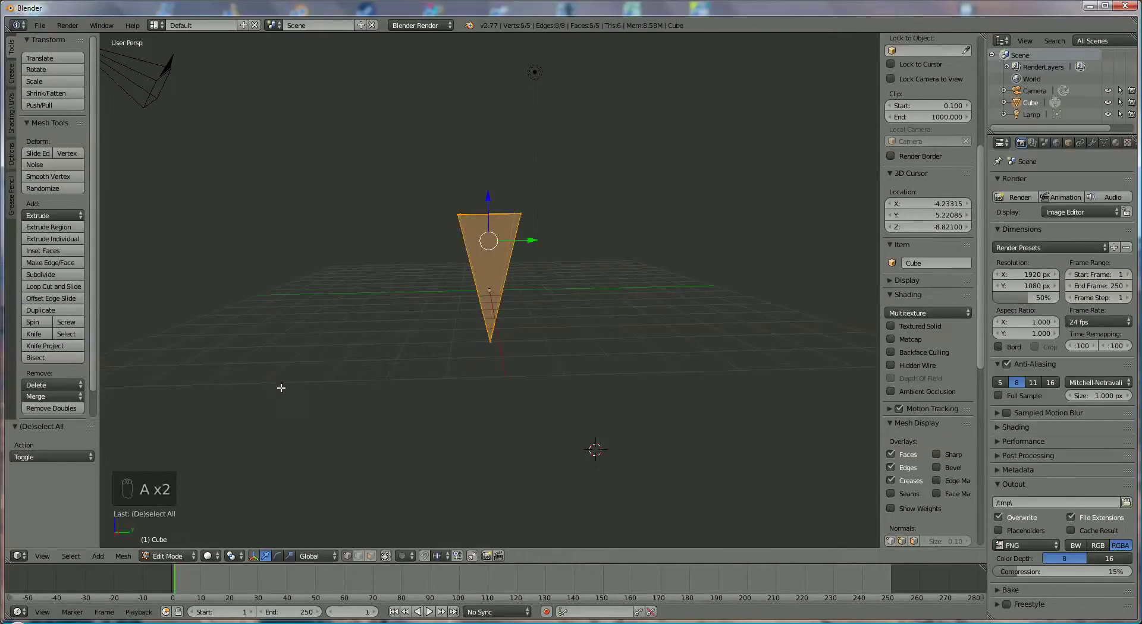
pyautogui.press('s')
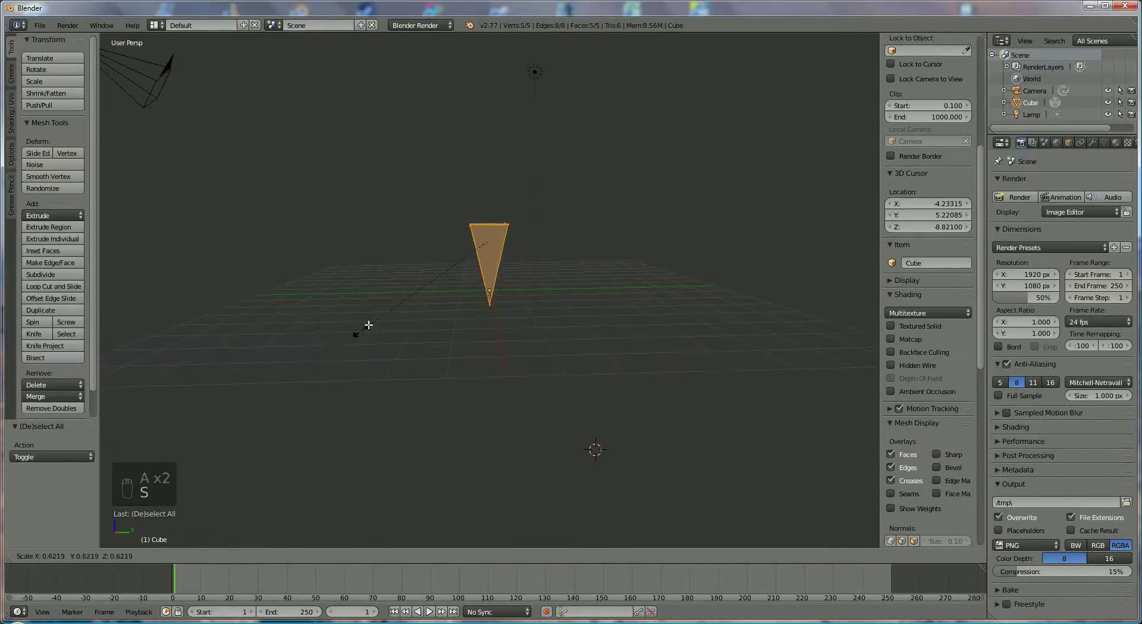
pyautogui.click(405, 286)
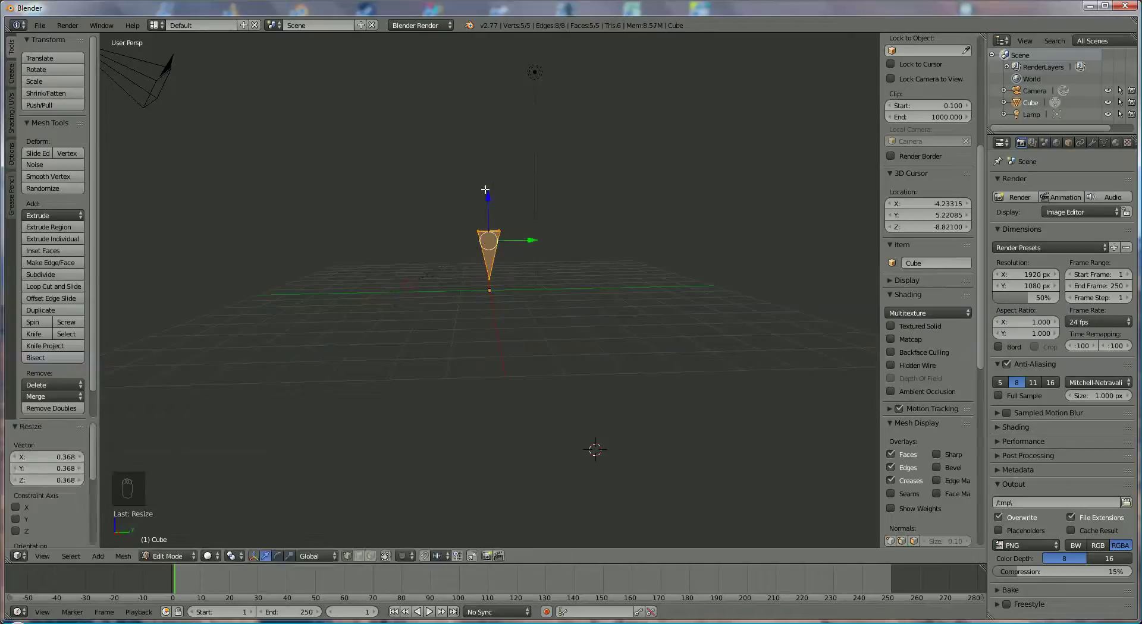
# Lower the scaled spike mesh 1.812 along Z
pyautogui.moveTo(486, 189); pyautogui.dragTo(490, 244)
pyautogui.scroll(6, 489, 250)
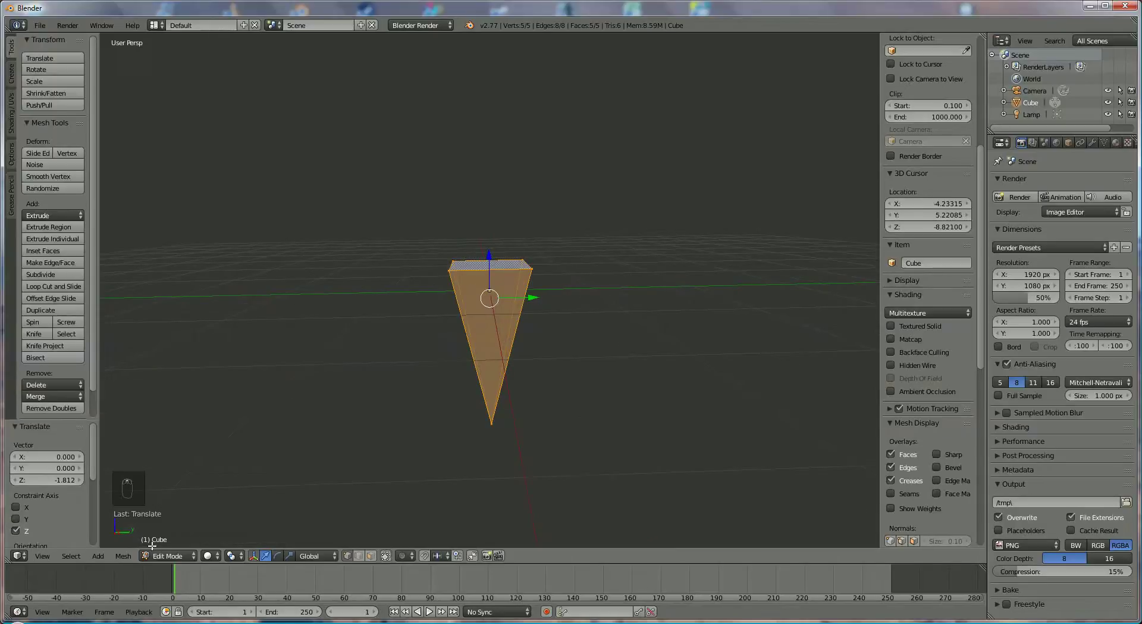
pyautogui.click(168, 556)
# Return to Object Mode and add a mesh cylinder
pyautogui.click(167, 550)
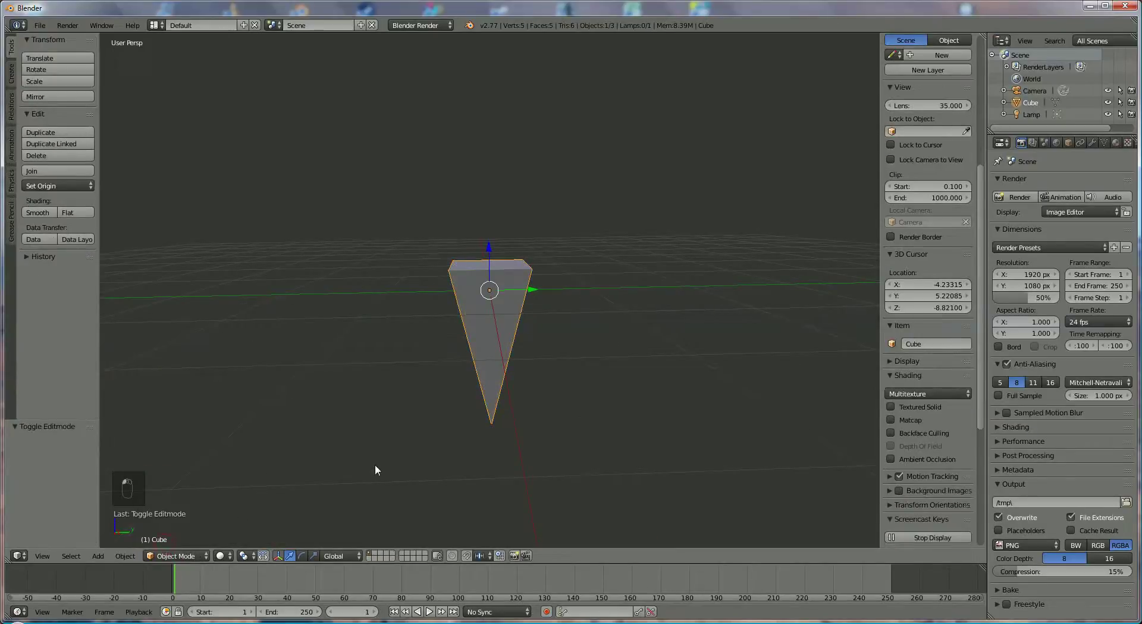
pyautogui.click(96, 555)
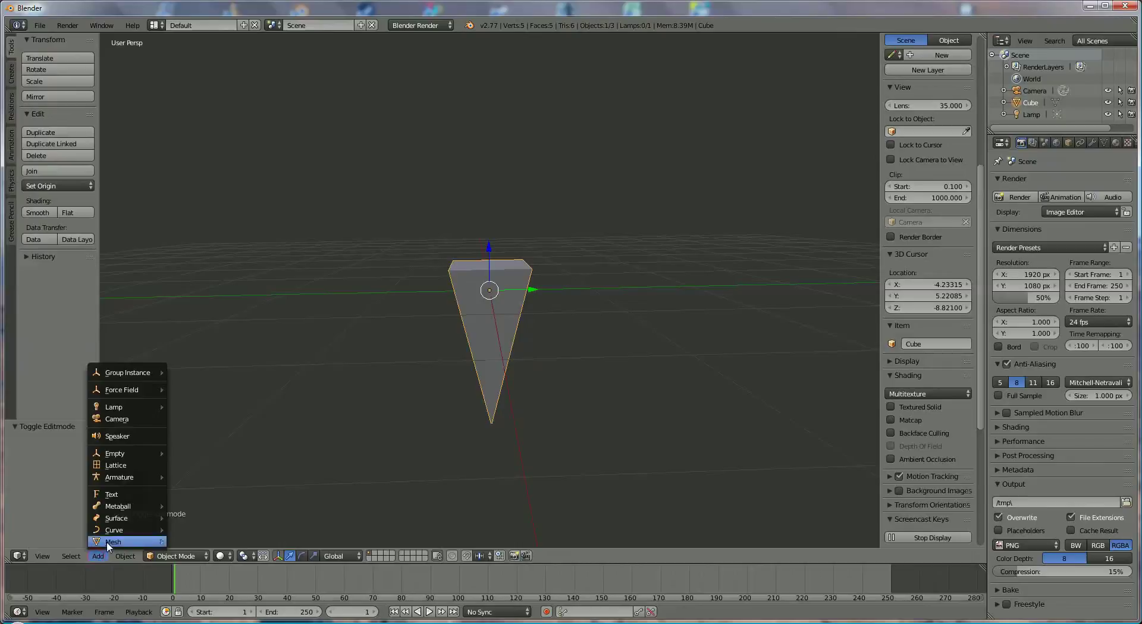
pyautogui.moveTo(111, 540)
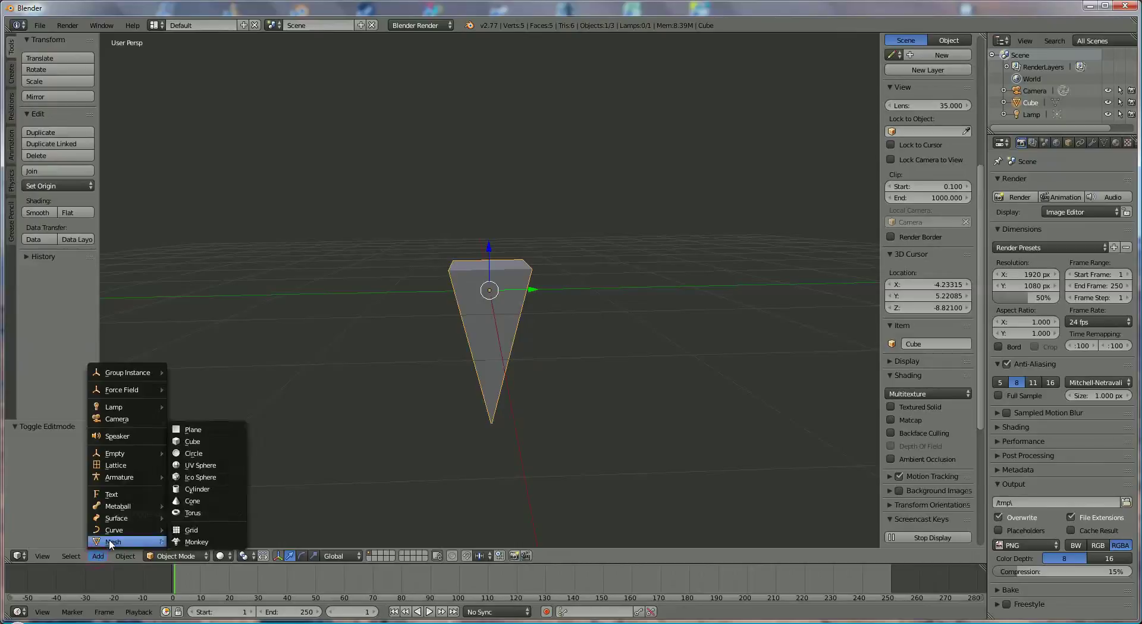
pyautogui.click(199, 489)
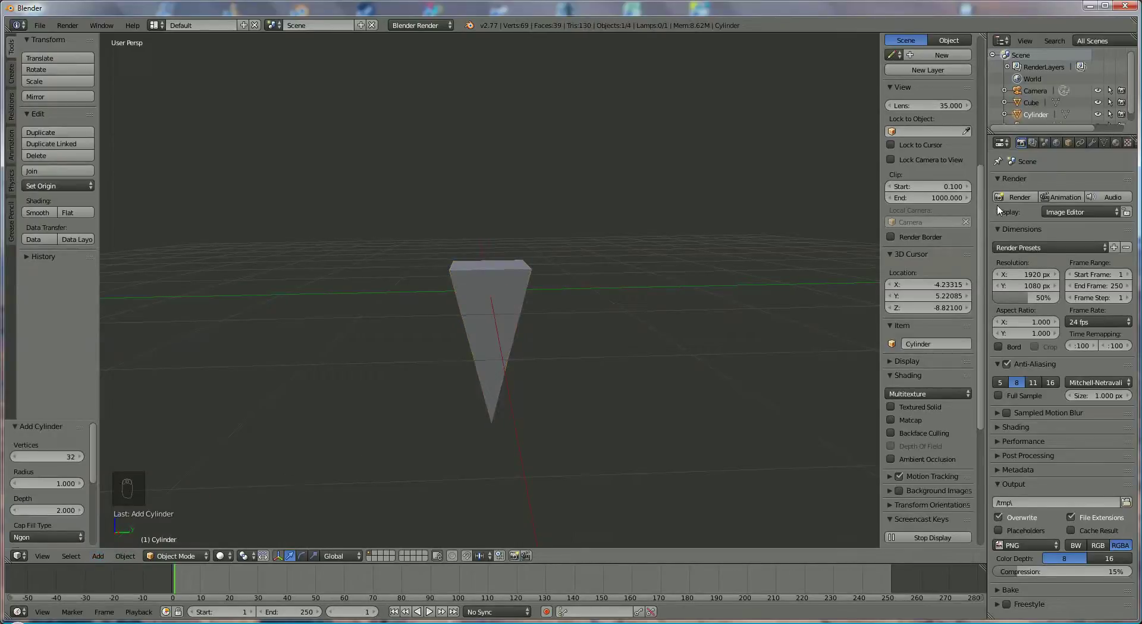
# Set the cylinder's location to X 0, Y 0, Z 0 in the N panel
pyautogui.moveTo(983, 187); pyautogui.dragTo(981, 48)
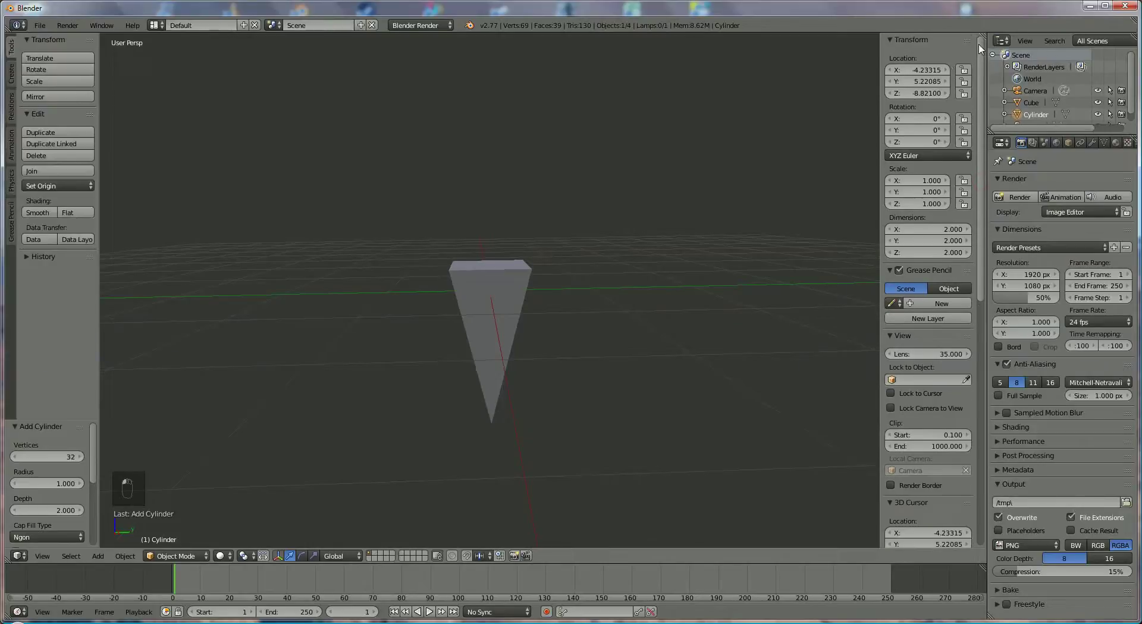
pyautogui.click(919, 70)
pyautogui.write('0')
pyautogui.click(918, 82)
pyautogui.write('0')
pyautogui.click(924, 93)
pyautogui.write('0')
pyautogui.press('Return')
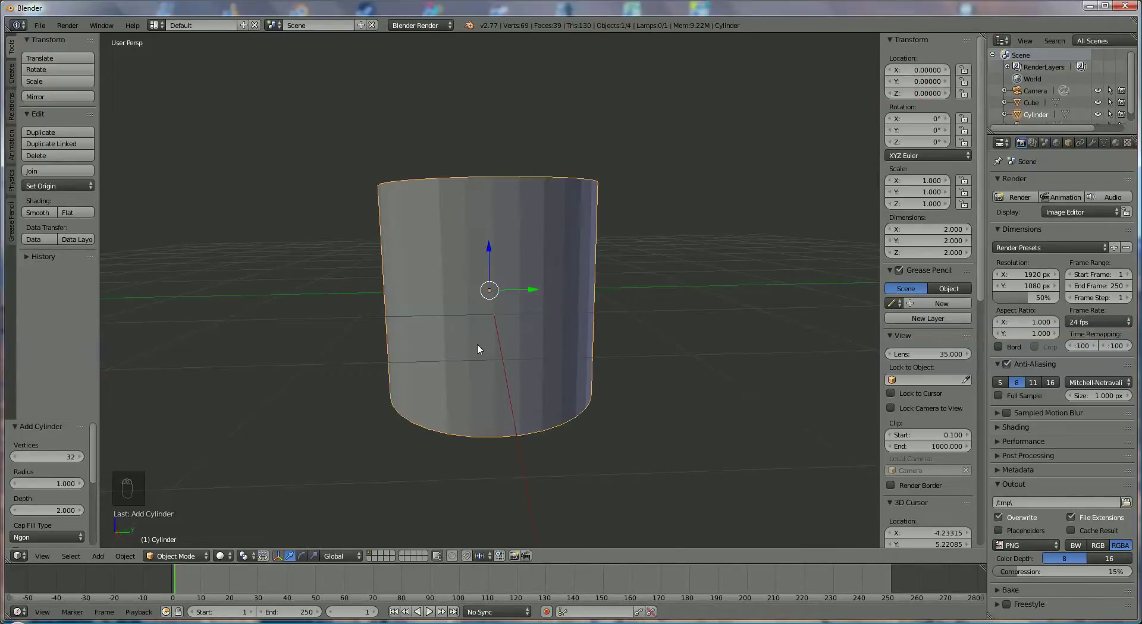
# Scale the cylinder down to 0.353 around the spike's top
pyautogui.press('s')
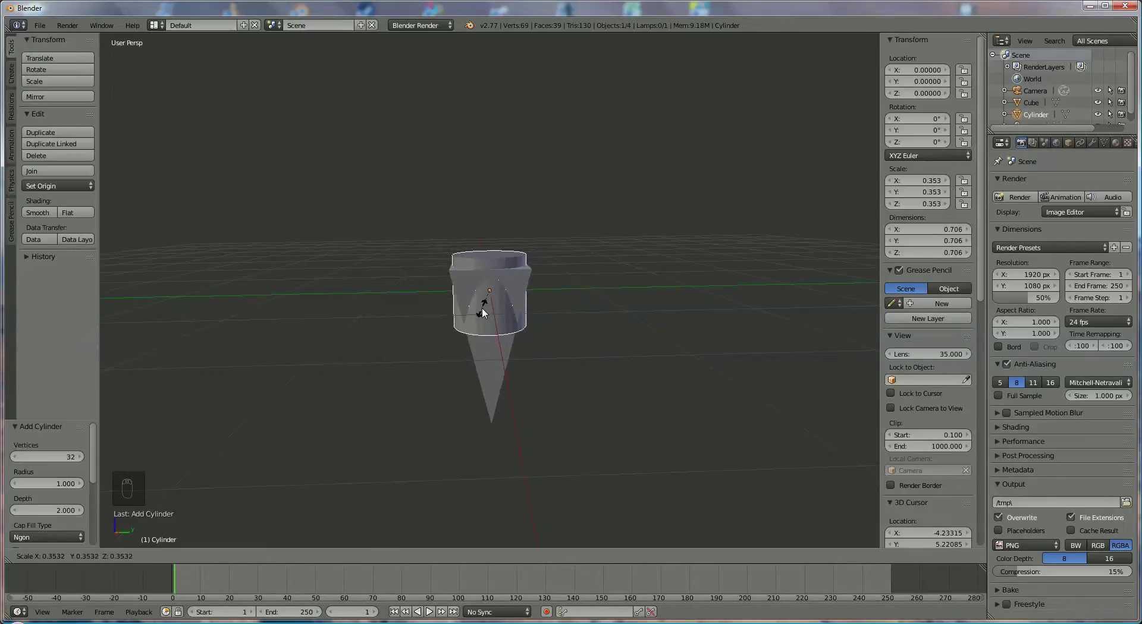
pyautogui.click(482, 313)
pyautogui.moveTo(509, 279); pyautogui.dragTo(500, 281, button='middle')
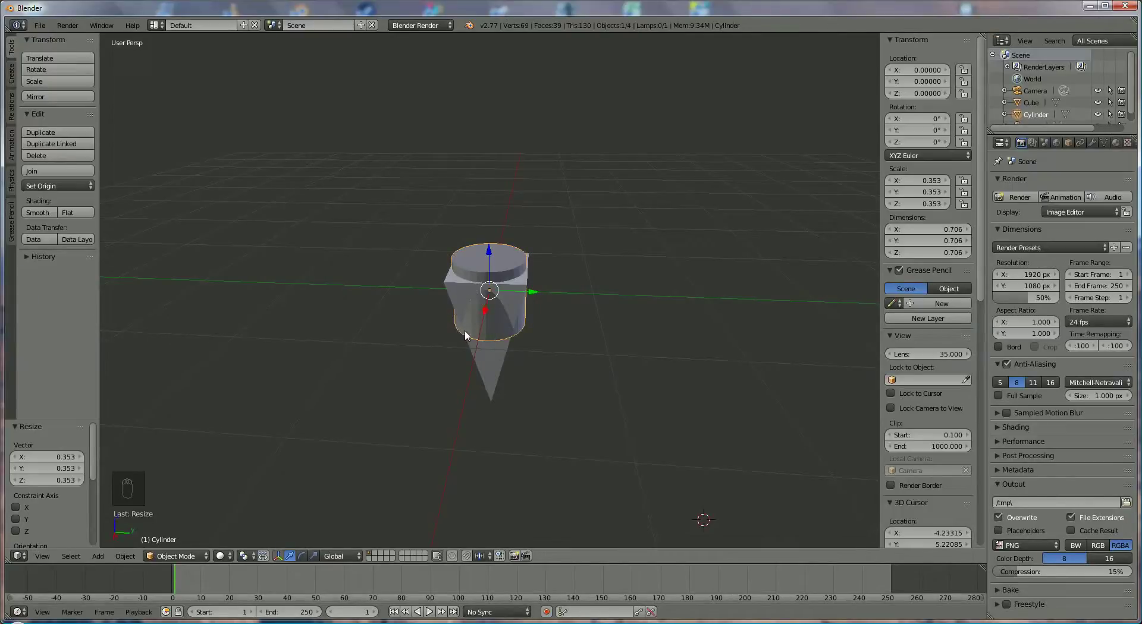
pyautogui.moveTo(465, 330); pyautogui.dragTo(515, 309, button='middle')
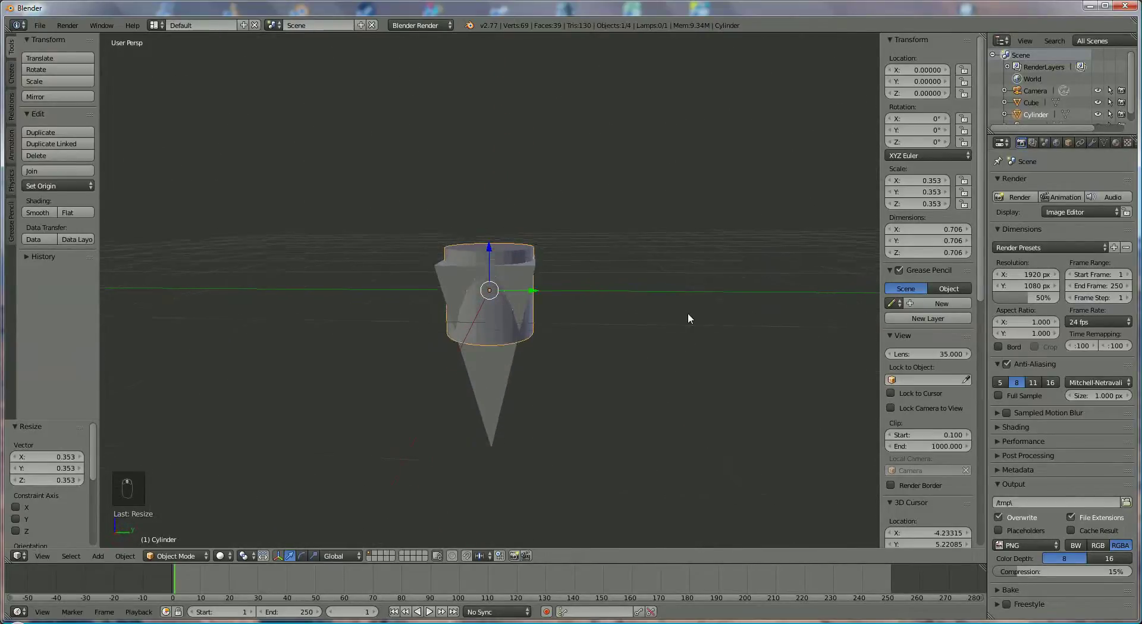
# Add a Boolean modifier to the cylinder
pyautogui.scroll(2, 632, 311)
pyautogui.moveTo(632, 311); pyautogui.dragTo(608, 324, button='middle')
pyautogui.scroll(-1, 606, 314)
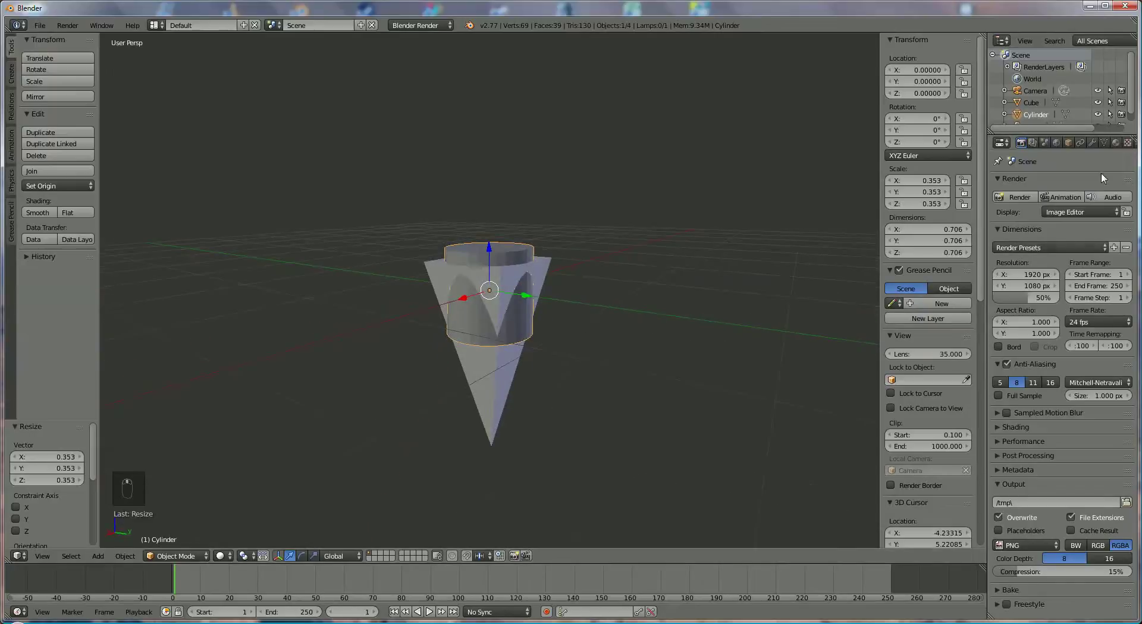
pyautogui.click(1093, 143)
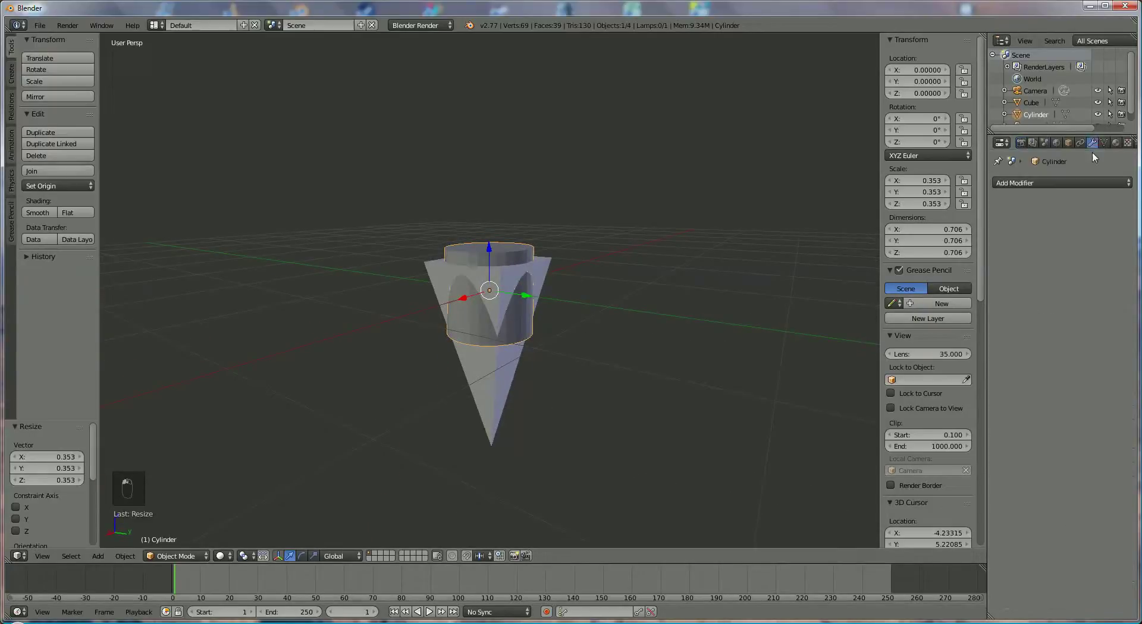
pyautogui.click(1037, 183)
pyautogui.click(893, 237)
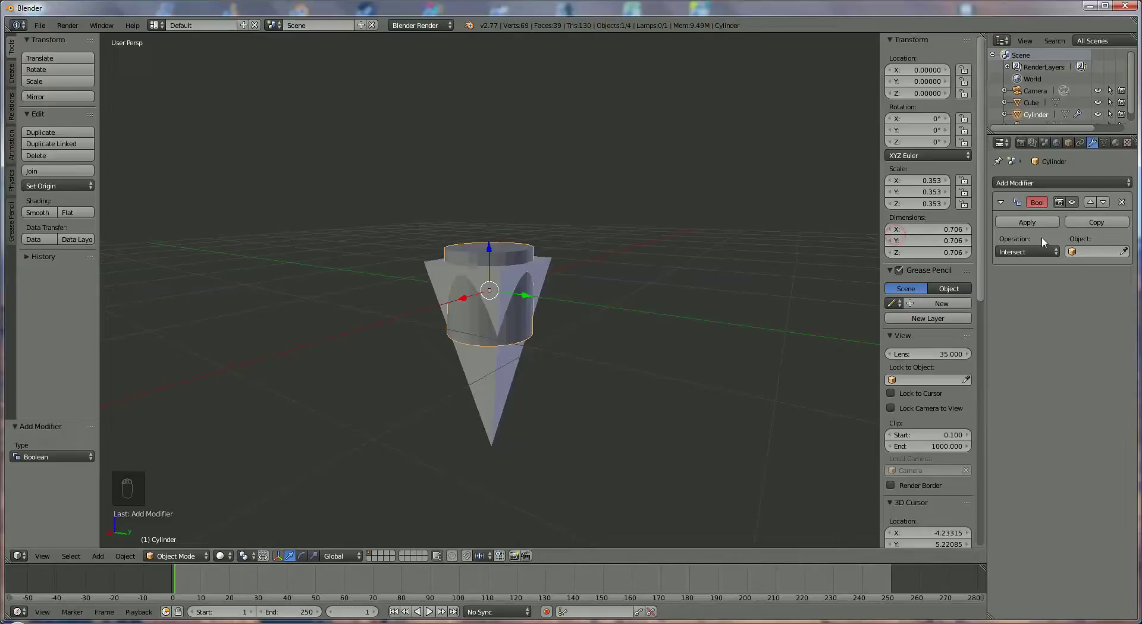
# Apply a Boolean Difference with Cube, then hide Cube from viewport and render
pyautogui.click(1099, 252)
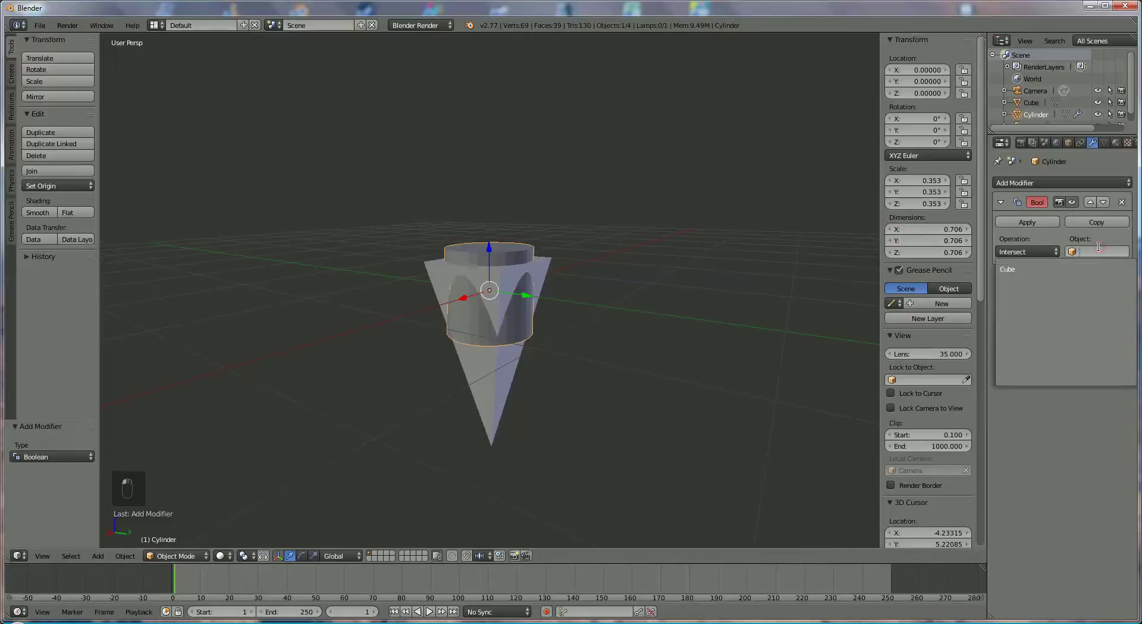
pyautogui.click(1017, 268)
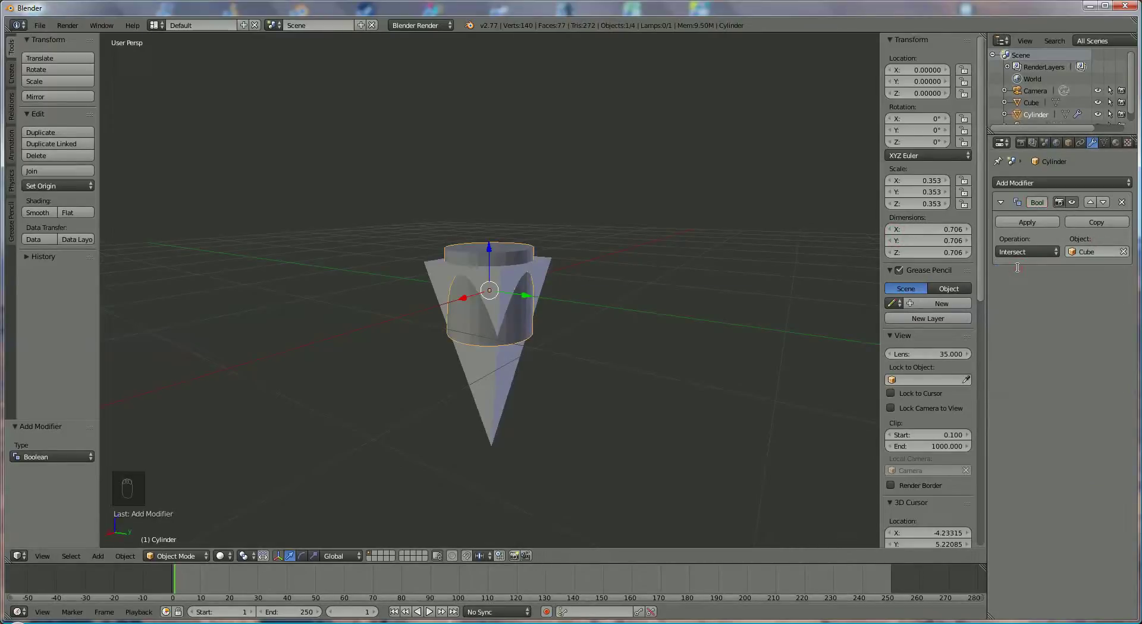
pyautogui.click(1018, 252)
pyautogui.click(1014, 217)
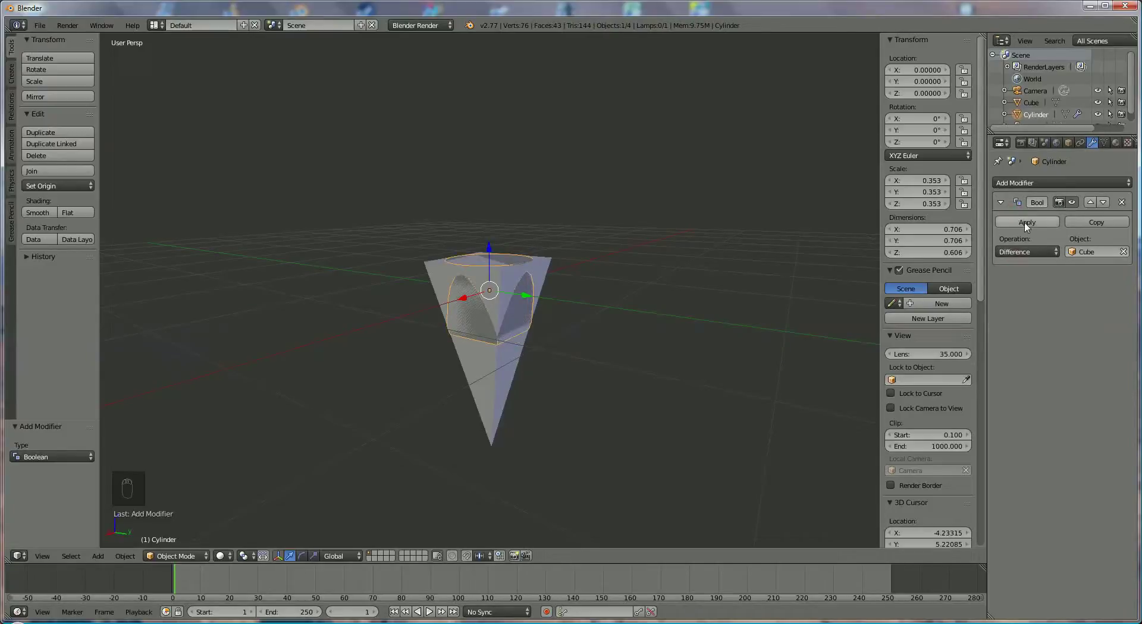
pyautogui.click(1019, 222)
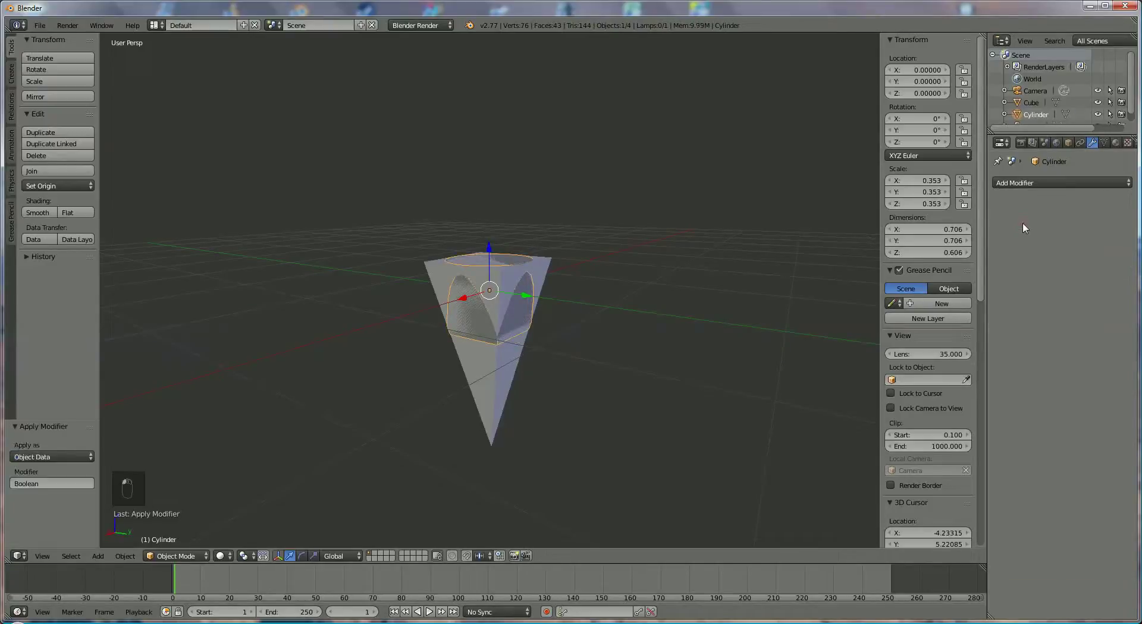
pyautogui.click(1097, 102)
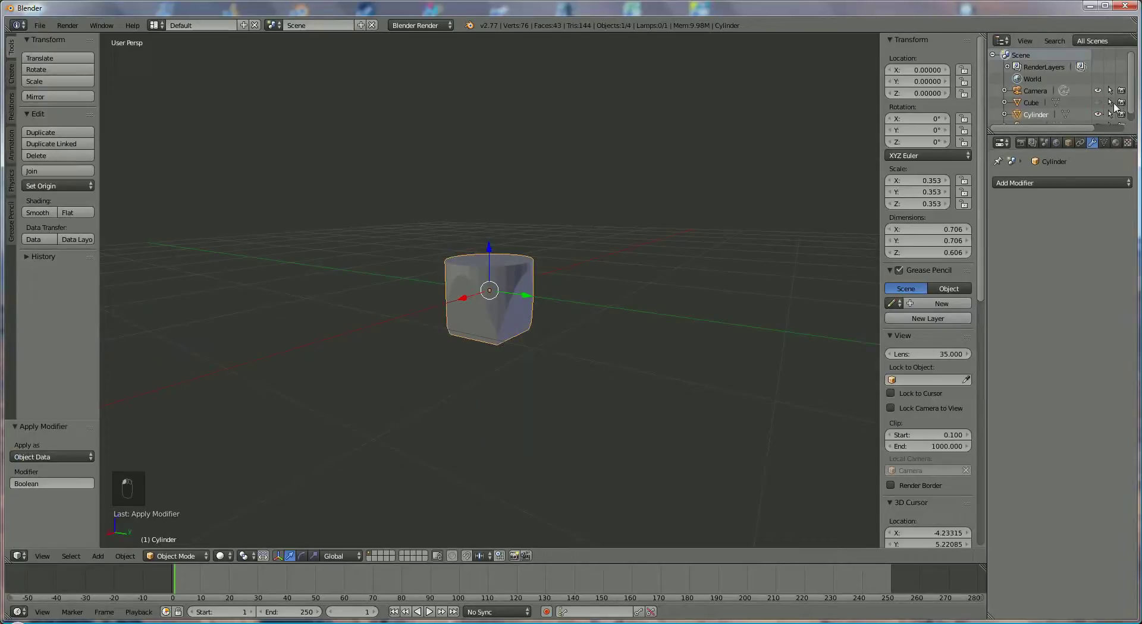
pyautogui.click(1120, 105)
# Enter Edit Mode in face select and select the cylinder's bottom face
pyautogui.moveTo(649, 381); pyautogui.dragTo(609, 291, button='middle')
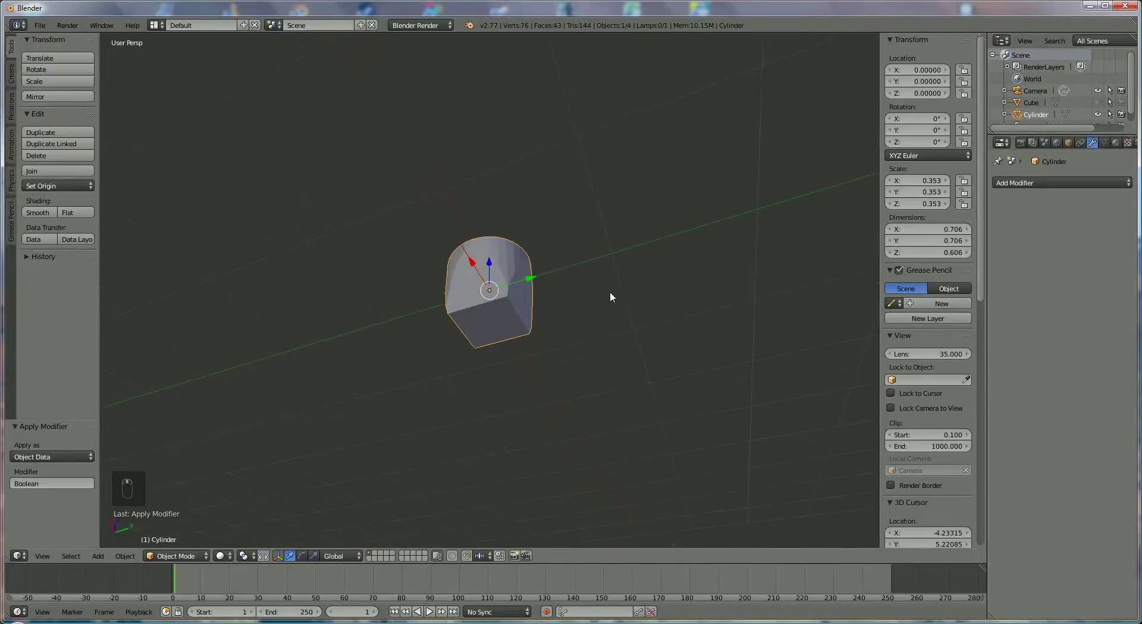
pyautogui.click(168, 556)
pyautogui.click(173, 528)
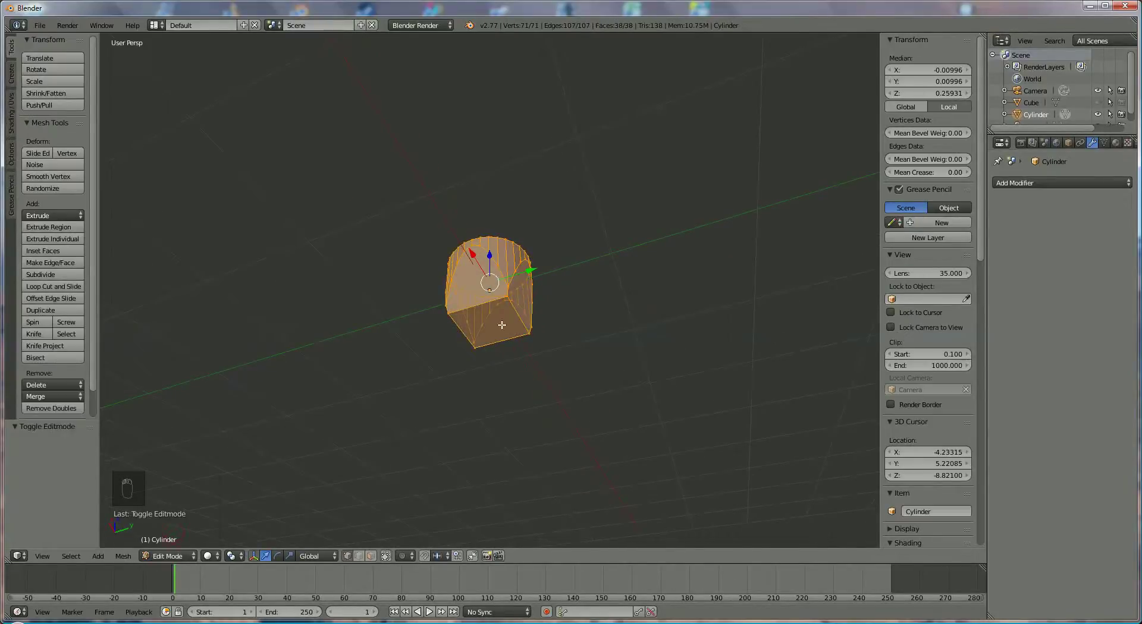
pyautogui.click(371, 556)
pyautogui.rightClick(501, 326)
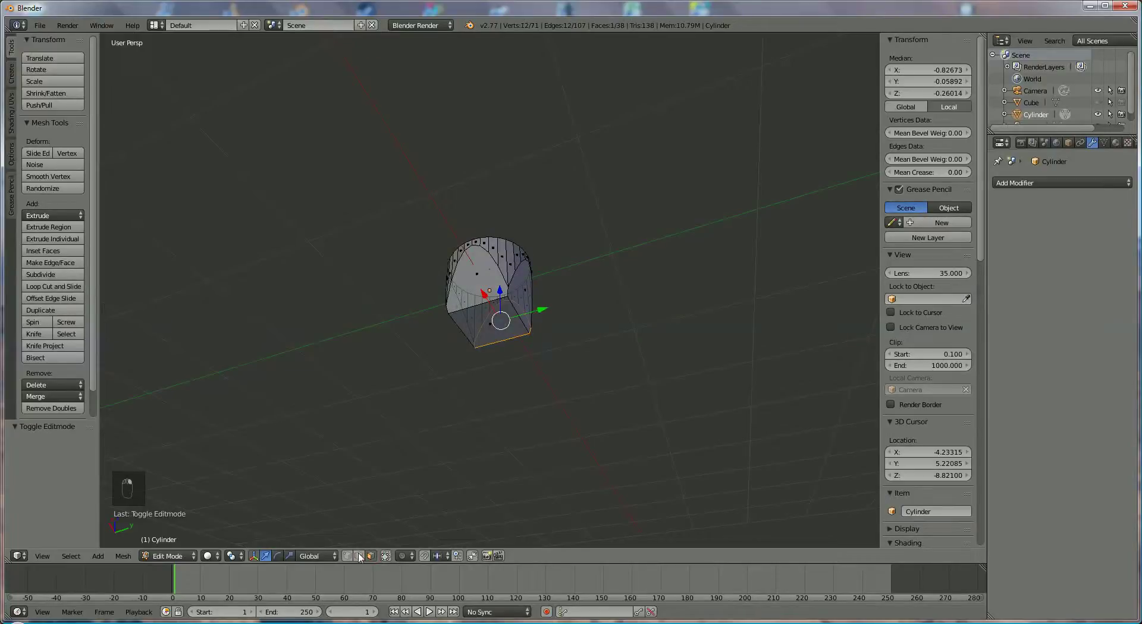
pyautogui.click(385, 557)
pyautogui.rightClick(484, 319)
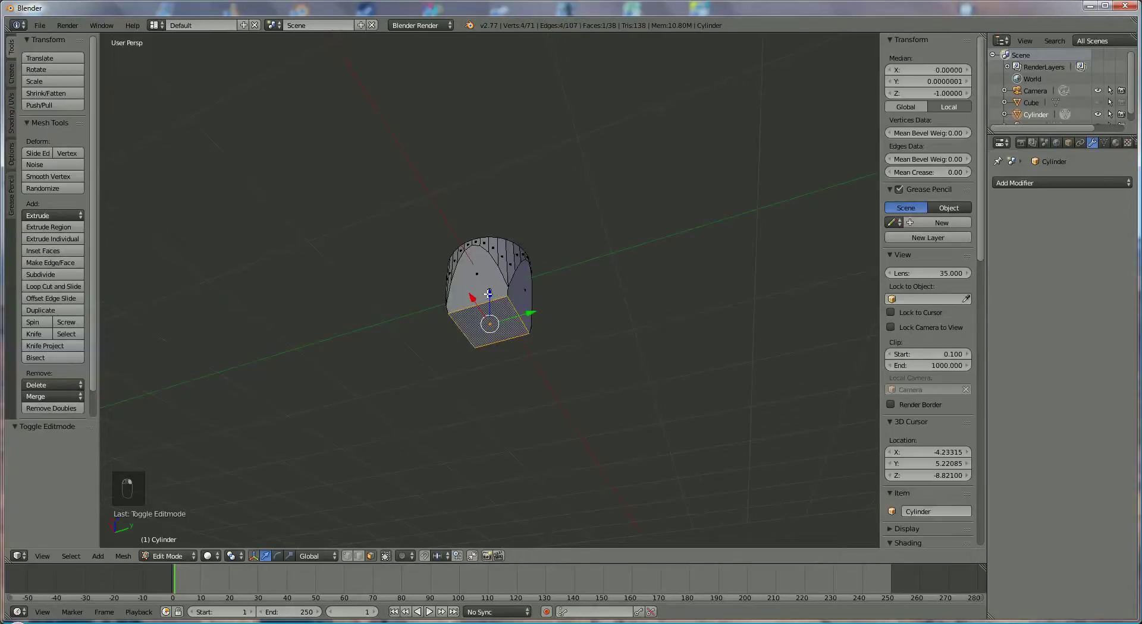
# Pull the cylinder's bottom face downward along Z
pyautogui.moveTo(489, 293); pyautogui.dragTo(482, 398)
pyautogui.moveTo(528, 439); pyautogui.dragTo(522, 466, button='middle')
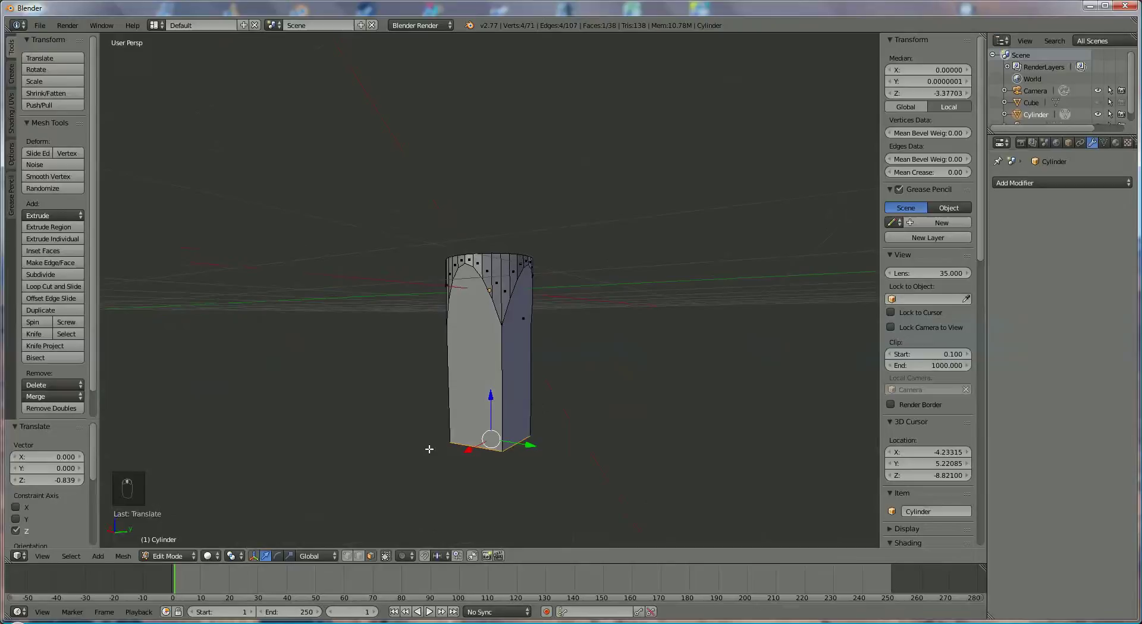
pyautogui.click(387, 557)
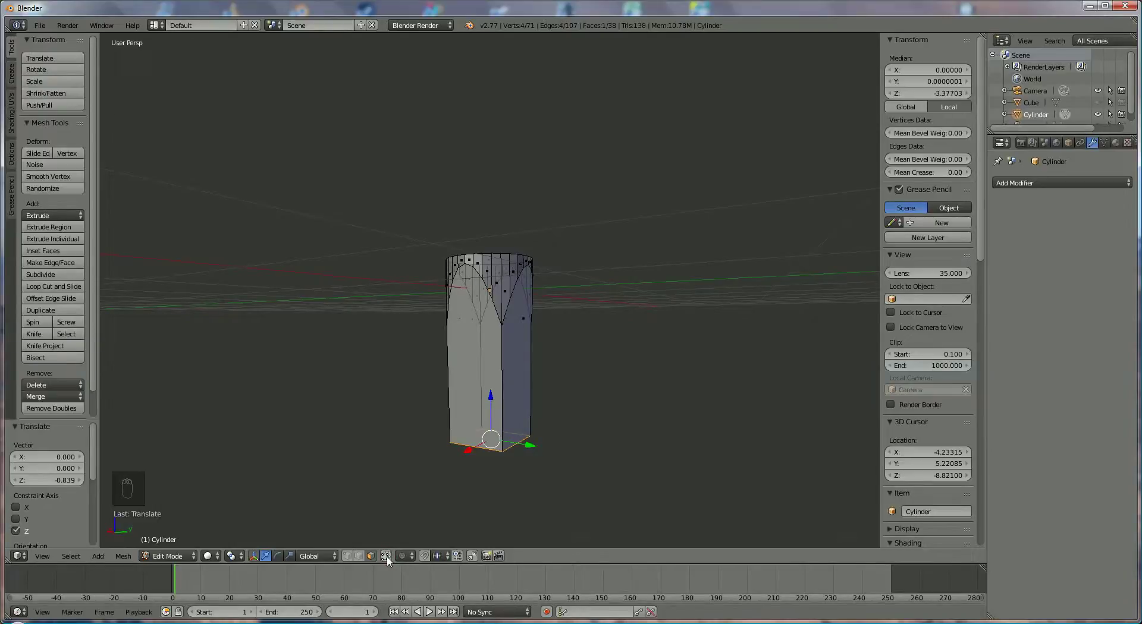
pyautogui.click(387, 558)
# Merge the lowered bottom vertices At Center into a sharp tip
pyautogui.hotkey('alt', 'm')
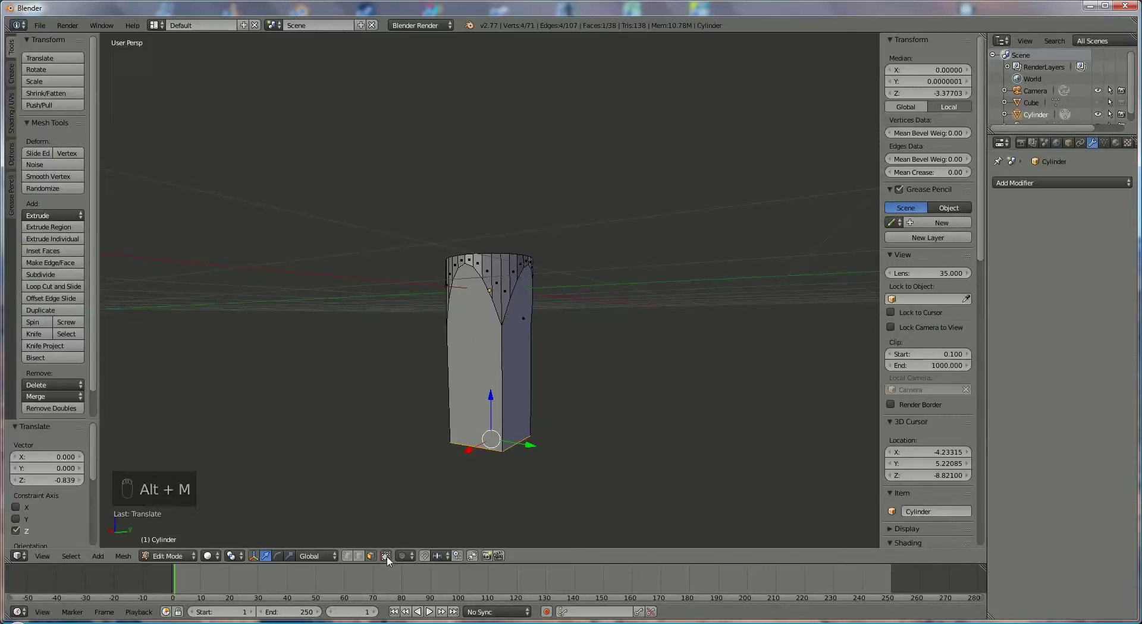
pyautogui.click(391, 484)
pyautogui.hotkey('alt', 'm')
pyautogui.click(391, 484)
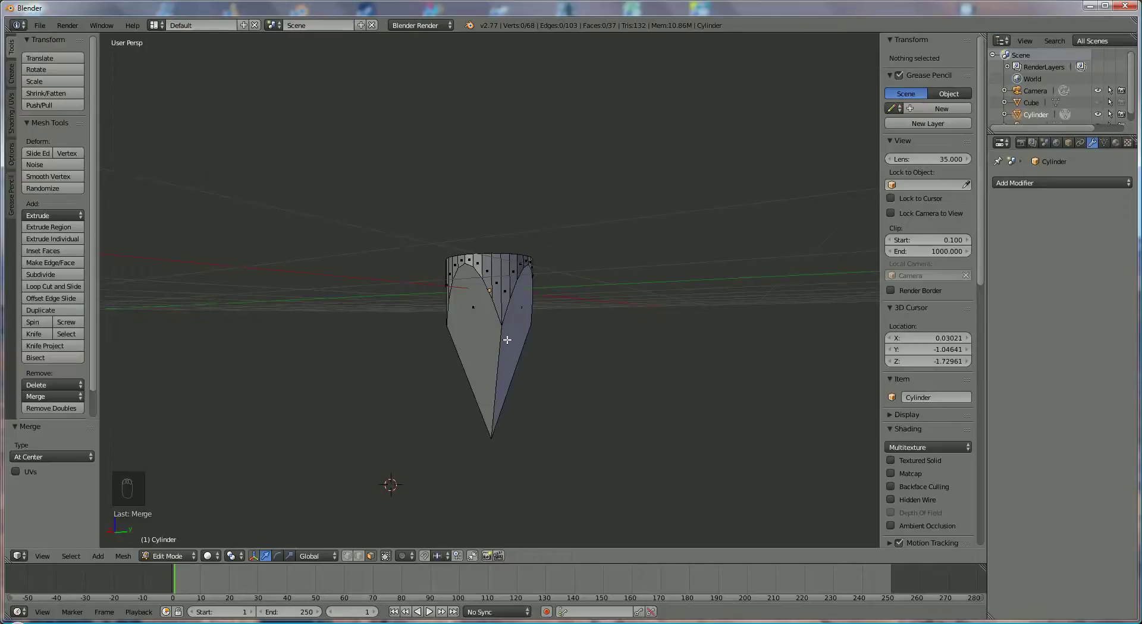
pyautogui.moveTo(503, 348)
pyautogui.mouseDown(button='middle')
pyautogui.moveTo(543, 395)
pyautogui.moveTo(551, 428)
pyautogui.moveTo(523, 387)
pyautogui.moveTo(520, 332)
pyautogui.moveTo(517, 357)
pyautogui.mouseUp(button='middle')
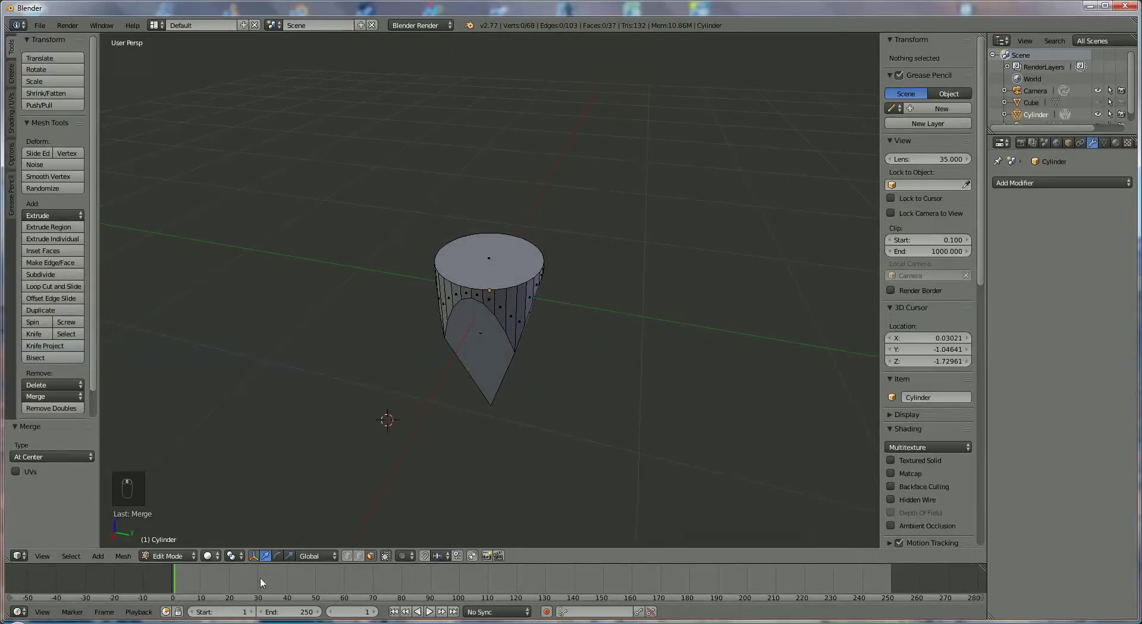
# Select the cylinder's top face and raise it 4.855 along Z into a long shaft
pyautogui.rightClick(464, 246)
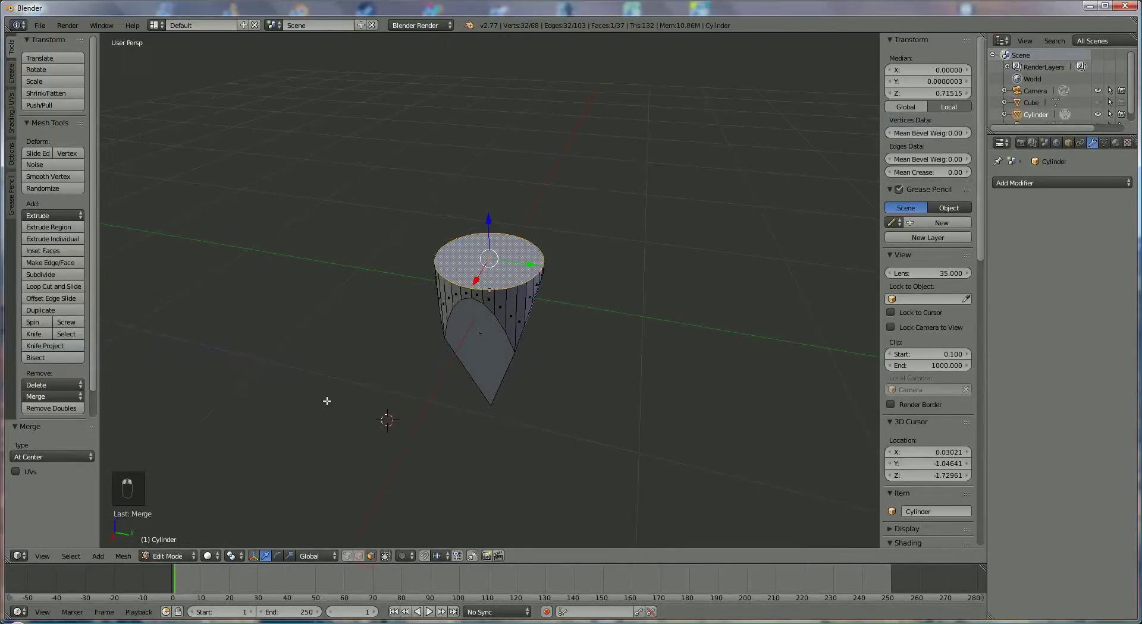
pyautogui.press('KP_8')
pyautogui.press('KP_8')
pyautogui.scroll(-4, 332, 396)
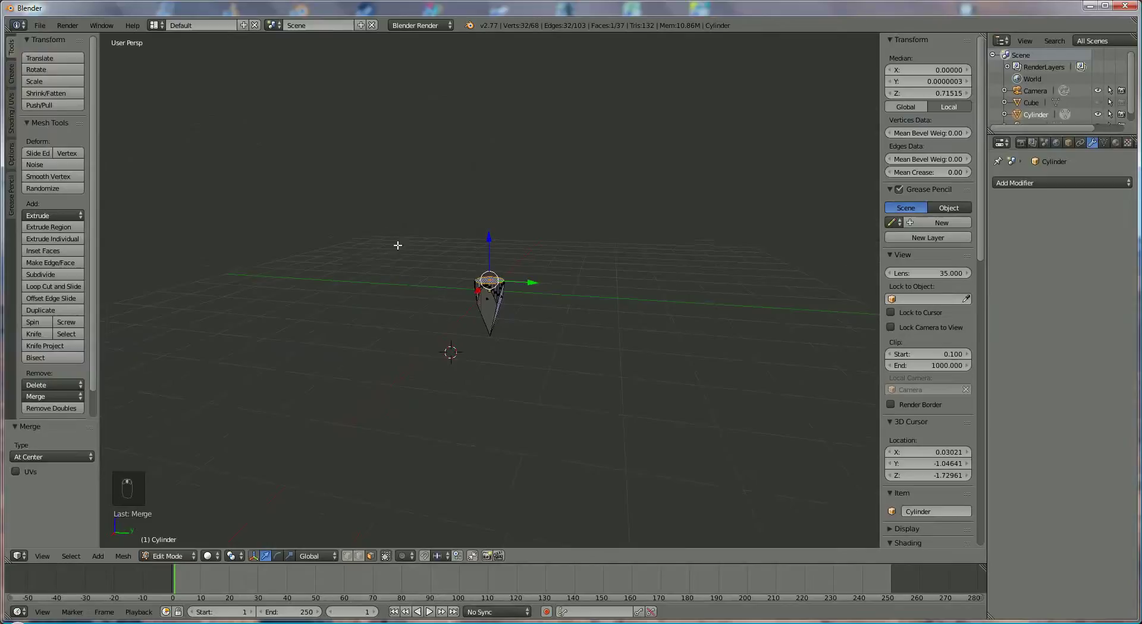
pyautogui.moveTo(494, 240); pyautogui.dragTo(476, 43)
pyautogui.scroll(-4, 415, 359)
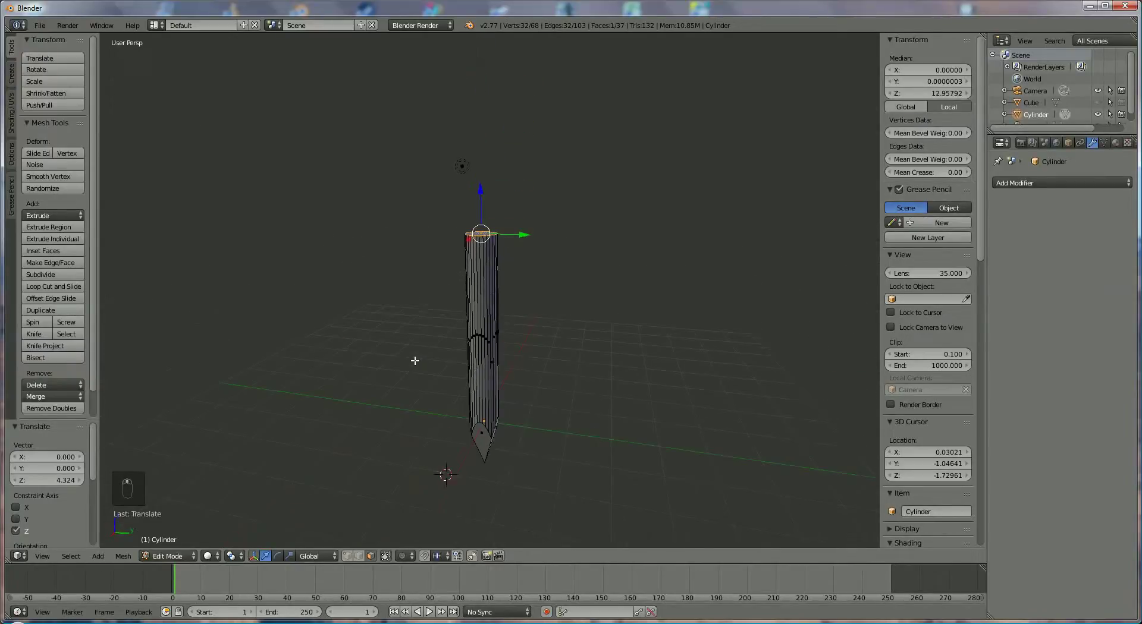
pyautogui.moveTo(493, 220); pyautogui.dragTo(485, 78)
pyautogui.keyDown('shift'); pyautogui.moveTo(427, 230); pyautogui.dragTo(441, 339, button='middle'); pyautogui.keyUp('shift')
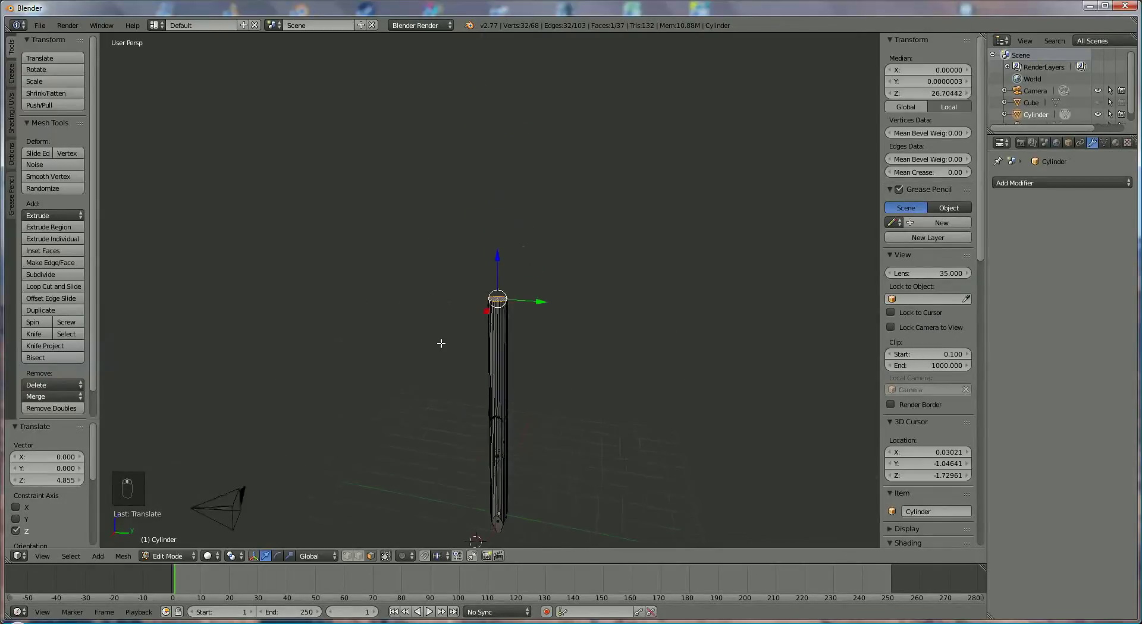
pyautogui.scroll(5, 454, 342)
pyautogui.scroll(-1, 425, 366)
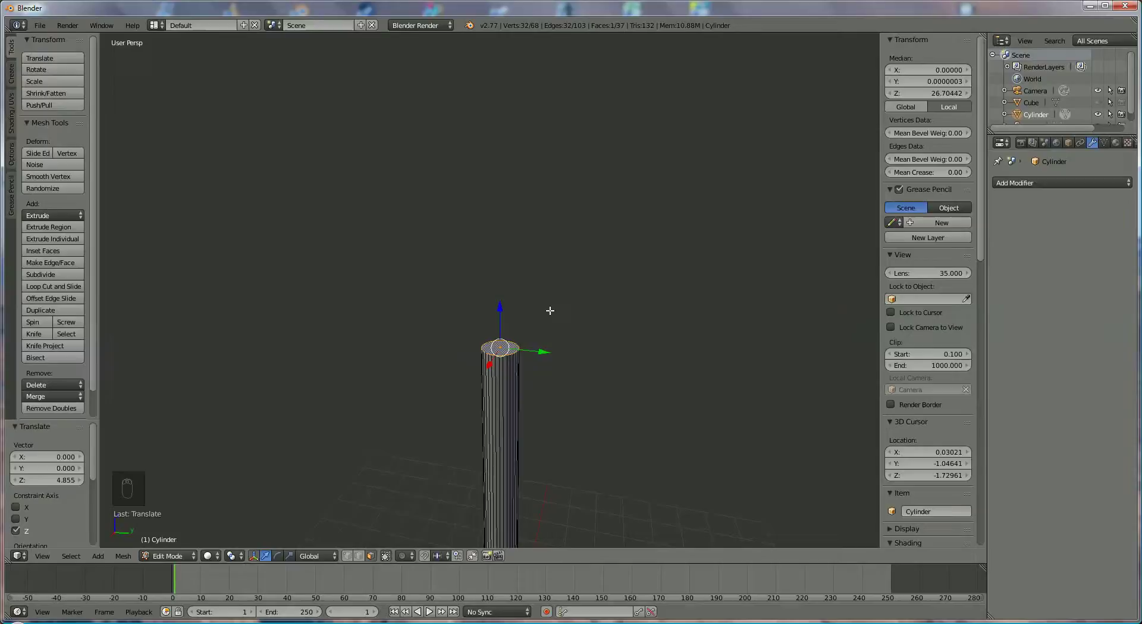
# Extrude the top face straight up along Z twice
pyautogui.press('e')
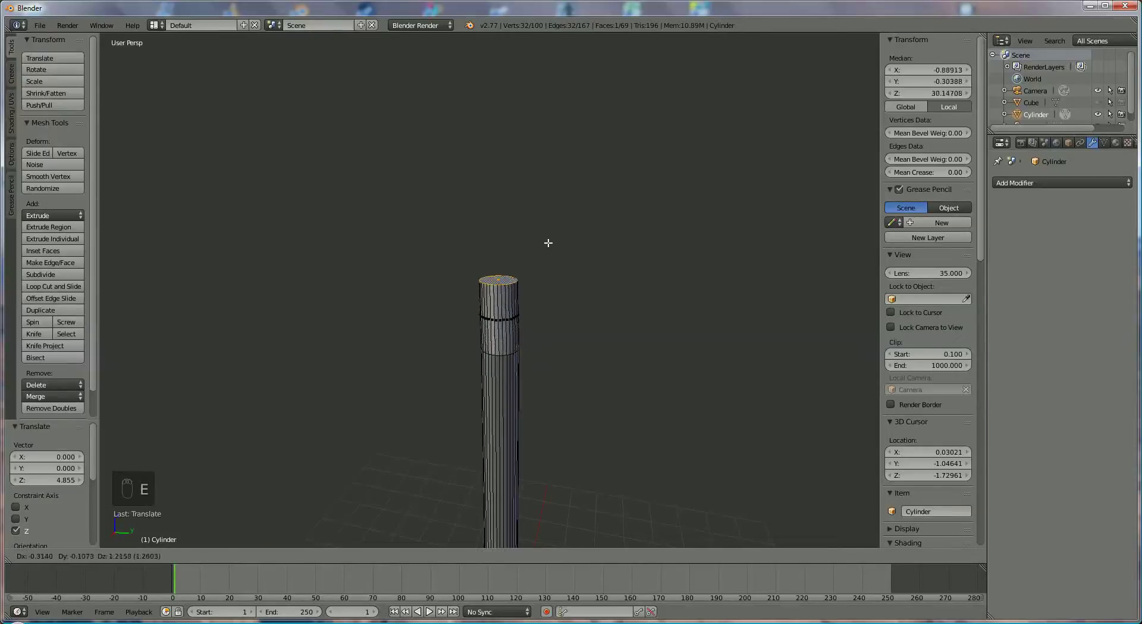
pyautogui.press('z')
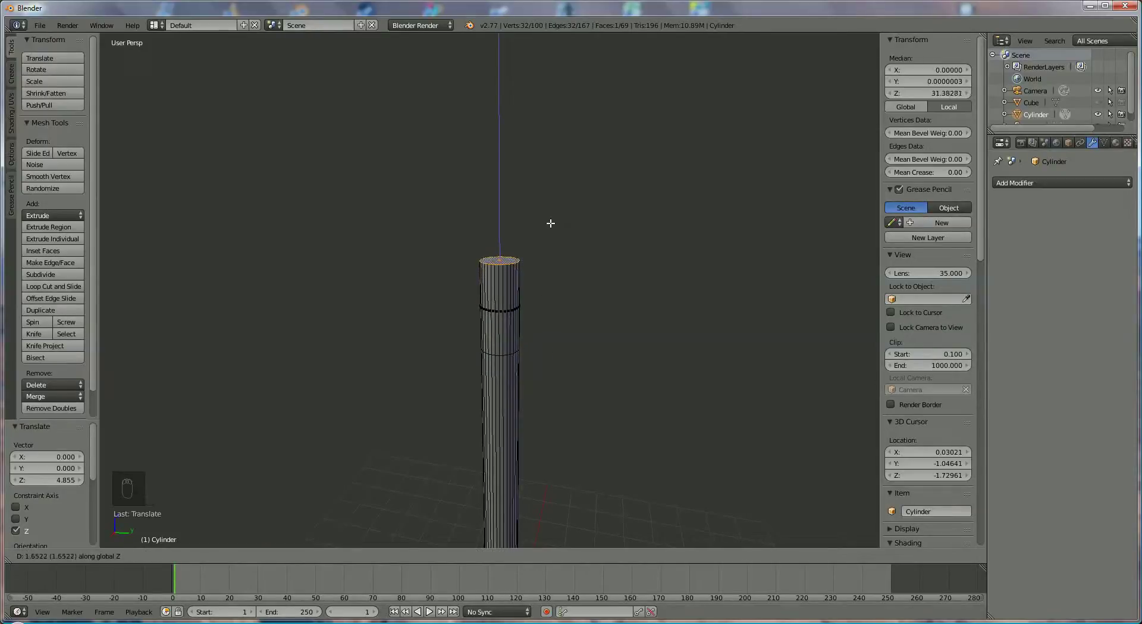
pyautogui.click(550, 223)
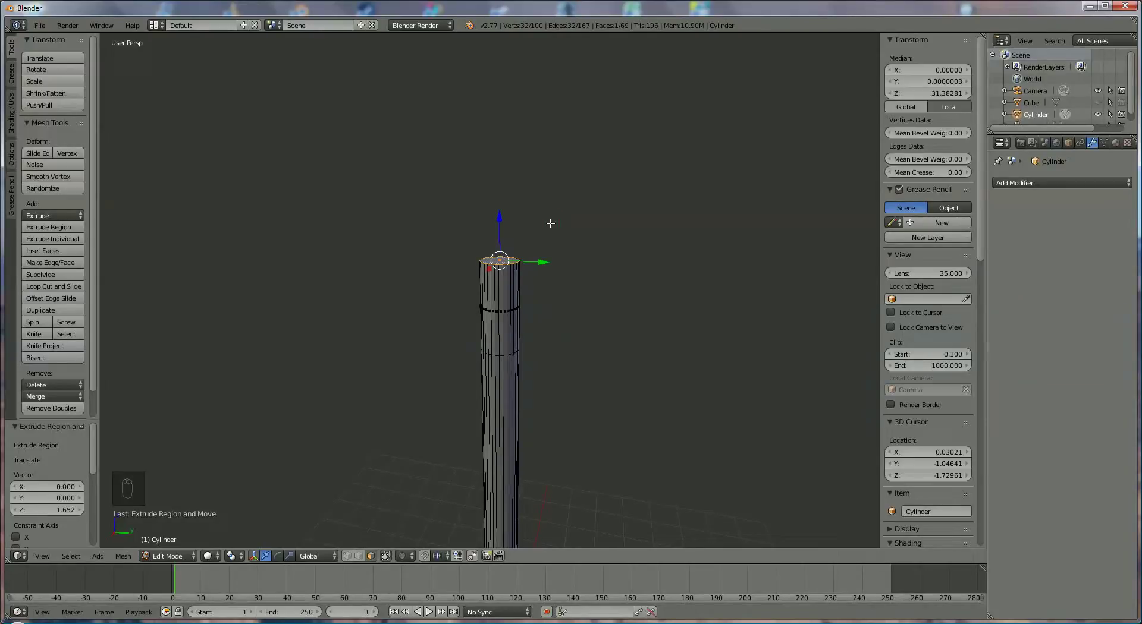
pyautogui.press('e')
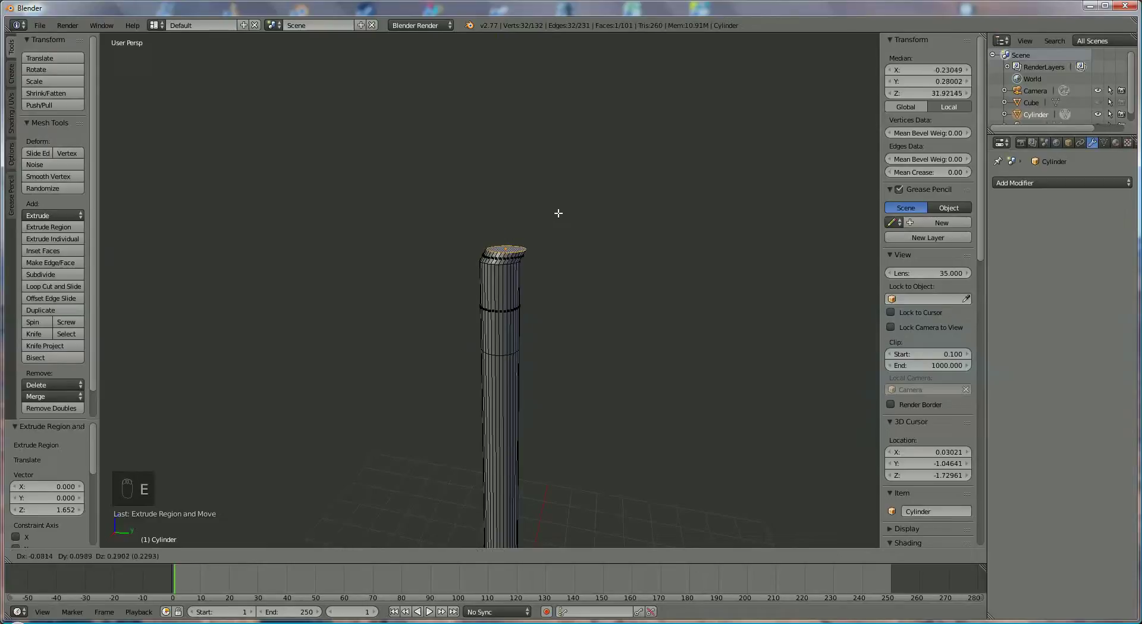
pyautogui.press('z')
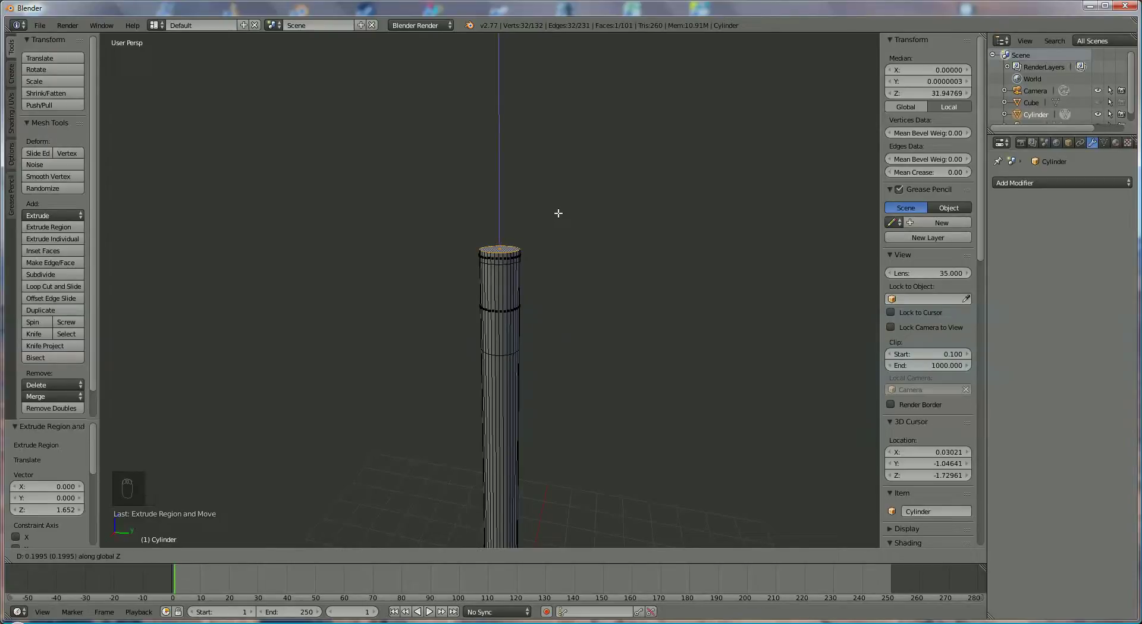
pyautogui.click(558, 214)
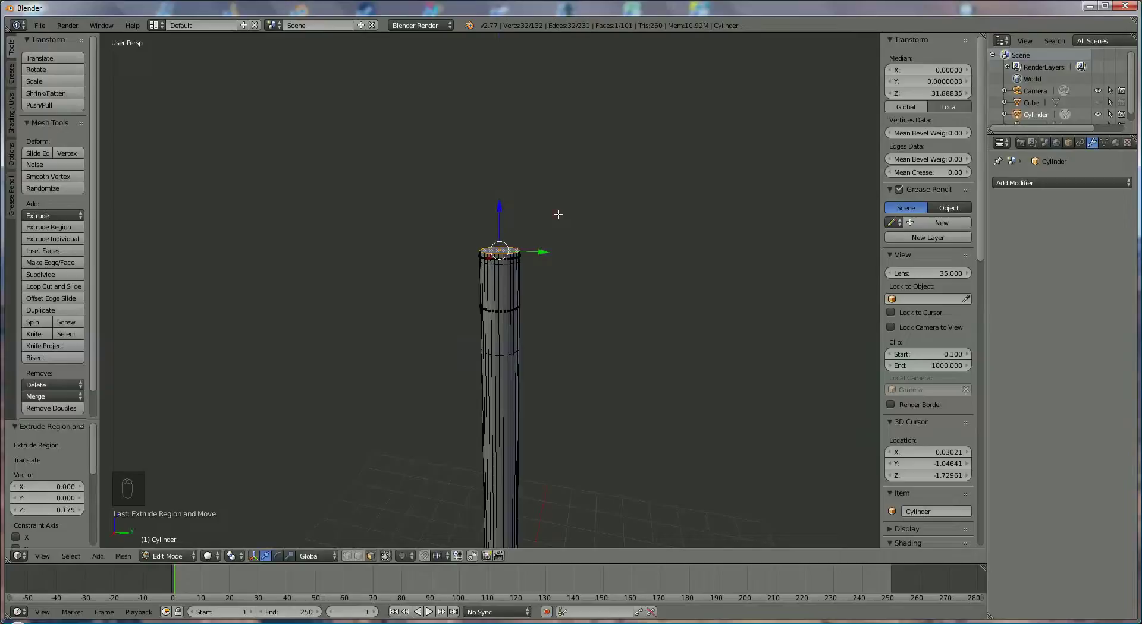
# Widen the top face to 2.114 and extrude it 0.167 for head thickness
pyautogui.press('s')
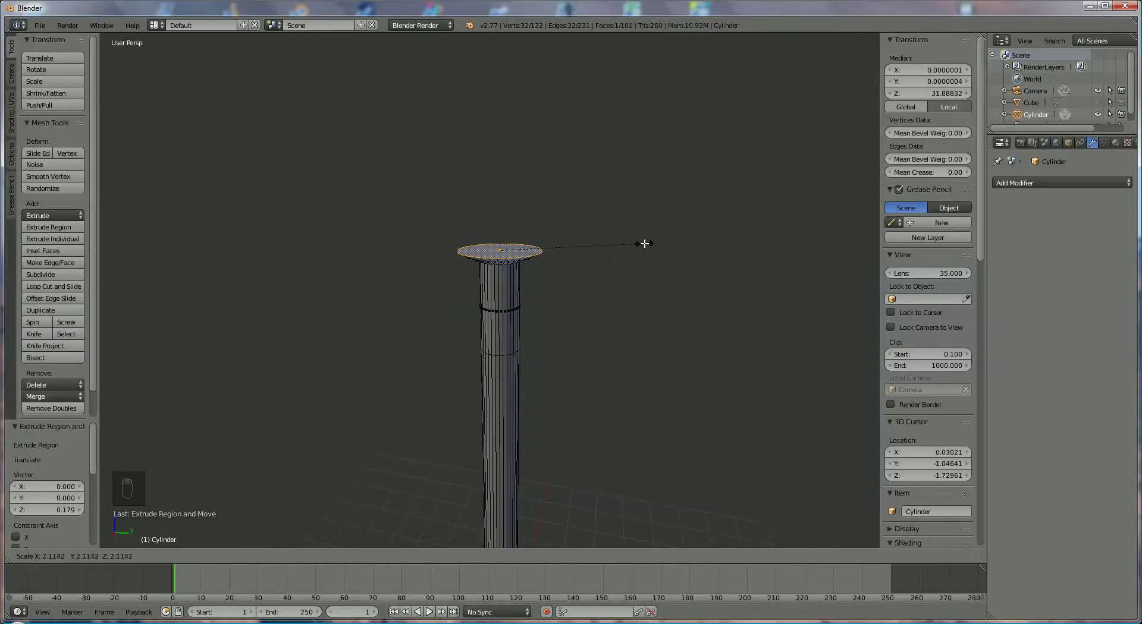
pyautogui.click(644, 244)
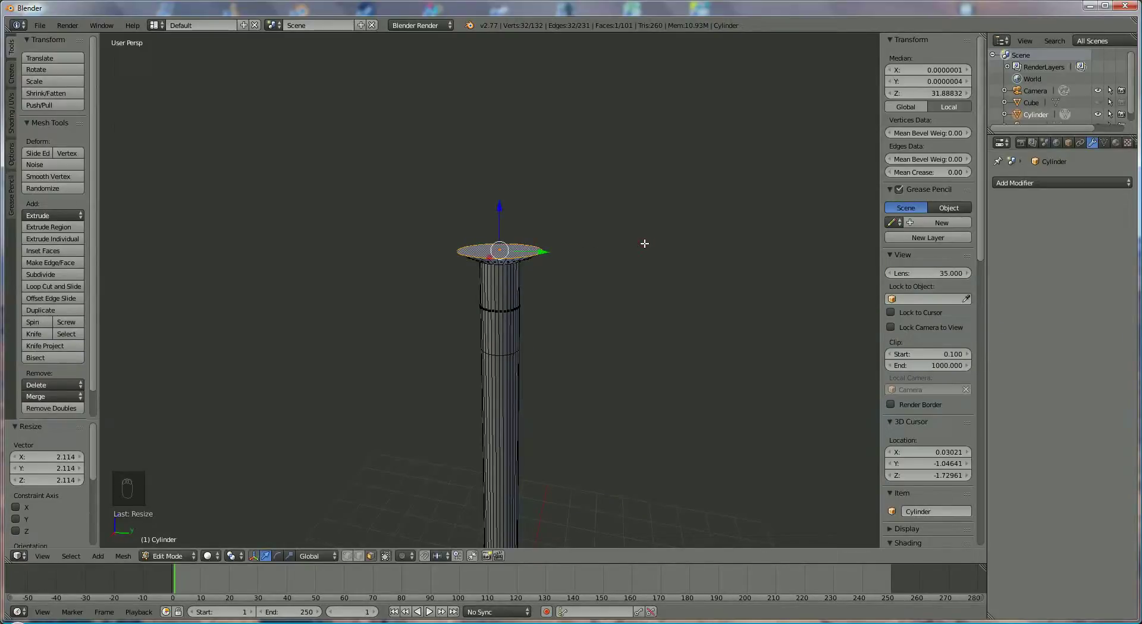
pyautogui.press('e')
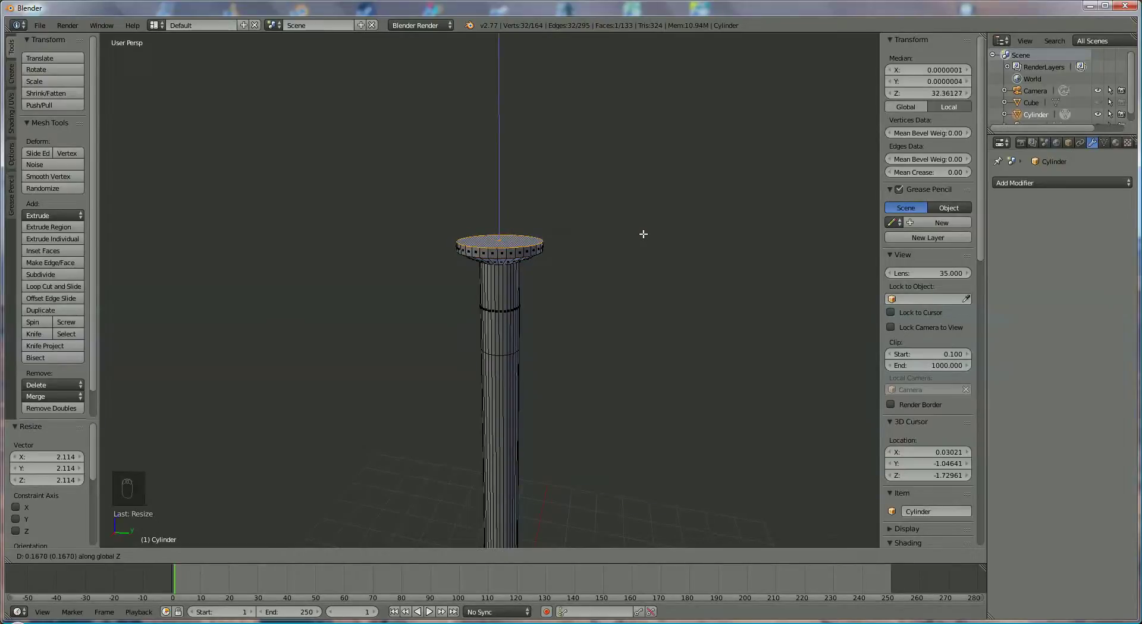
pyautogui.click(642, 241)
pyautogui.moveTo(630, 292)
pyautogui.mouseDown(button='middle')
pyautogui.moveTo(627, 260)
pyautogui.moveTo(581, 258)
pyautogui.moveTo(624, 284)
pyautogui.mouseUp(button='middle')
pyautogui.scroll(6, 624, 284)
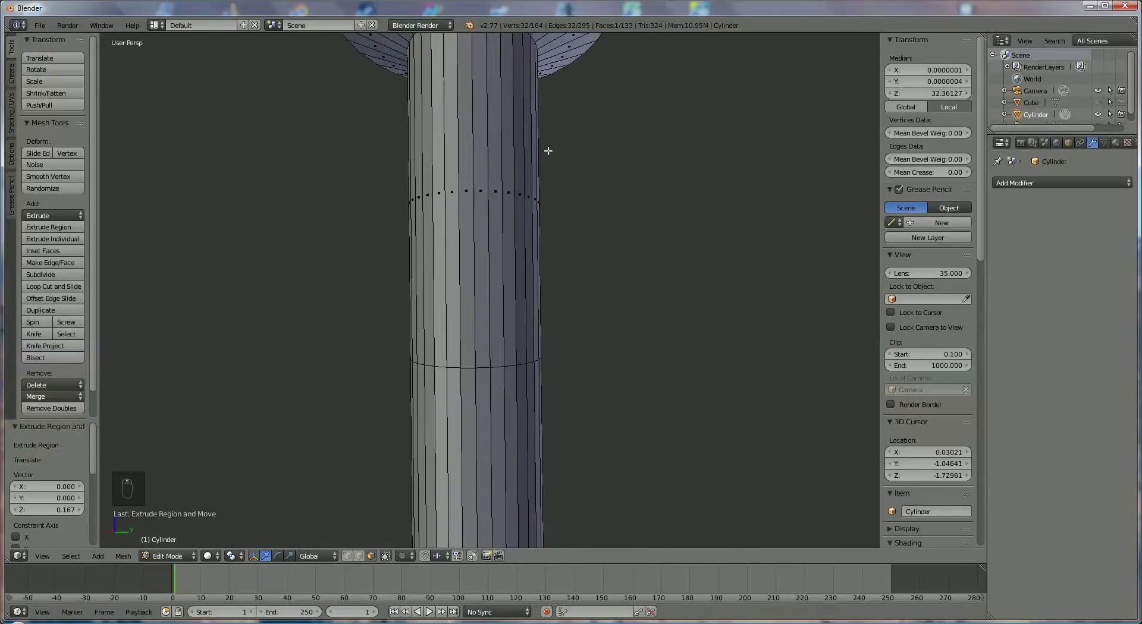
# Loop-cut the upper shank with 6 evenly spaced cuts, leaving them unslid
pyautogui.scroll(-2, 544, 157)
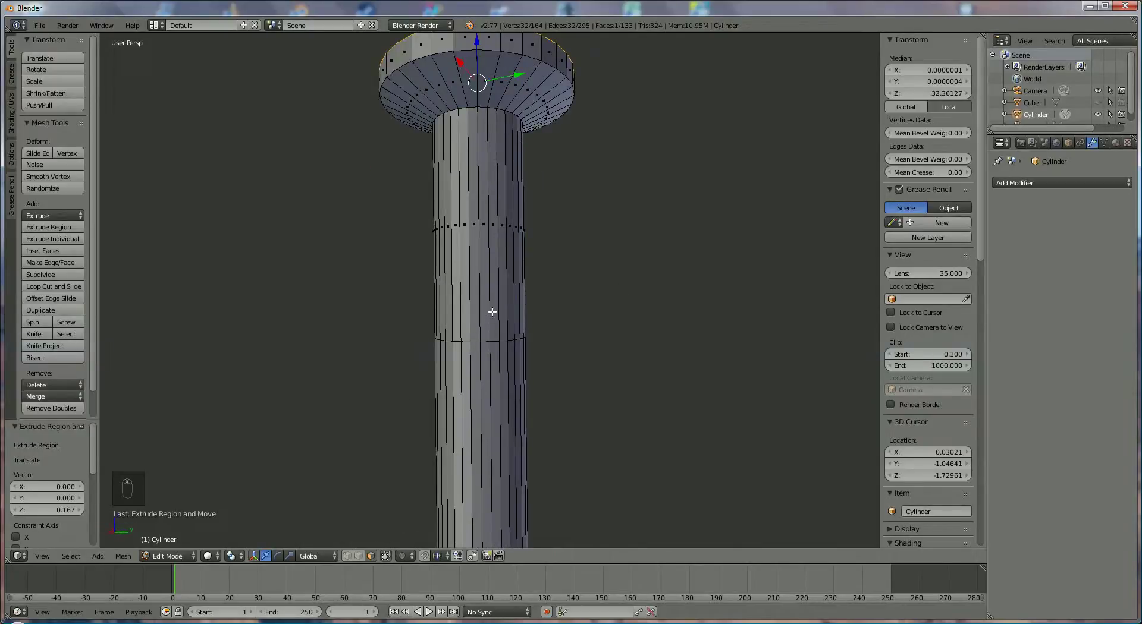
pyautogui.hotkey('ctrl', 'r')
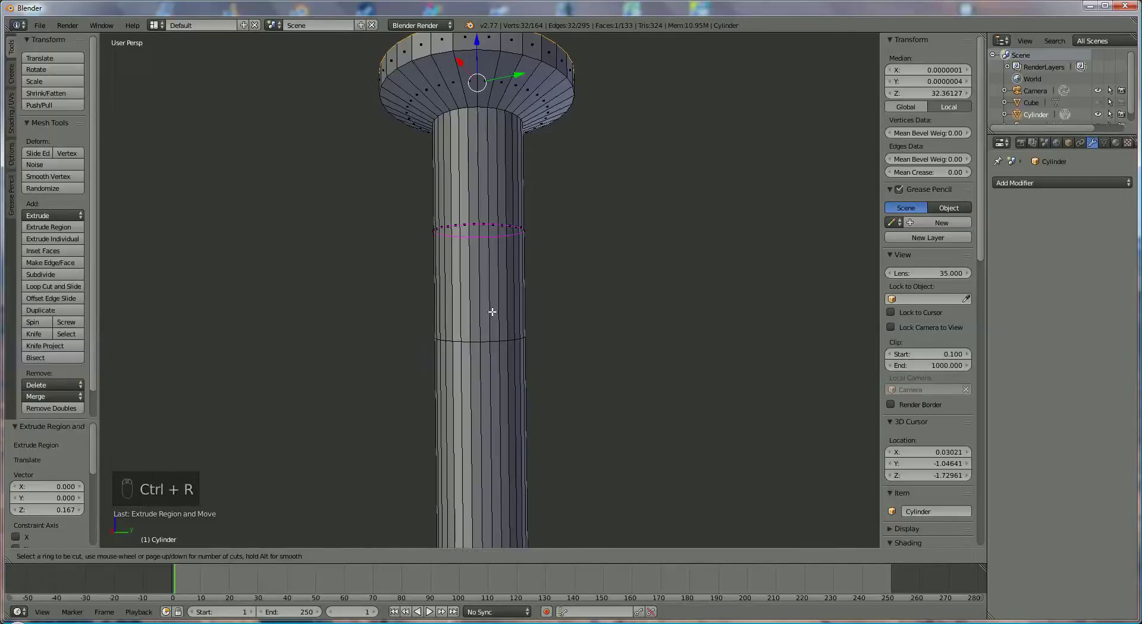
pyautogui.scroll(3, 491, 311)
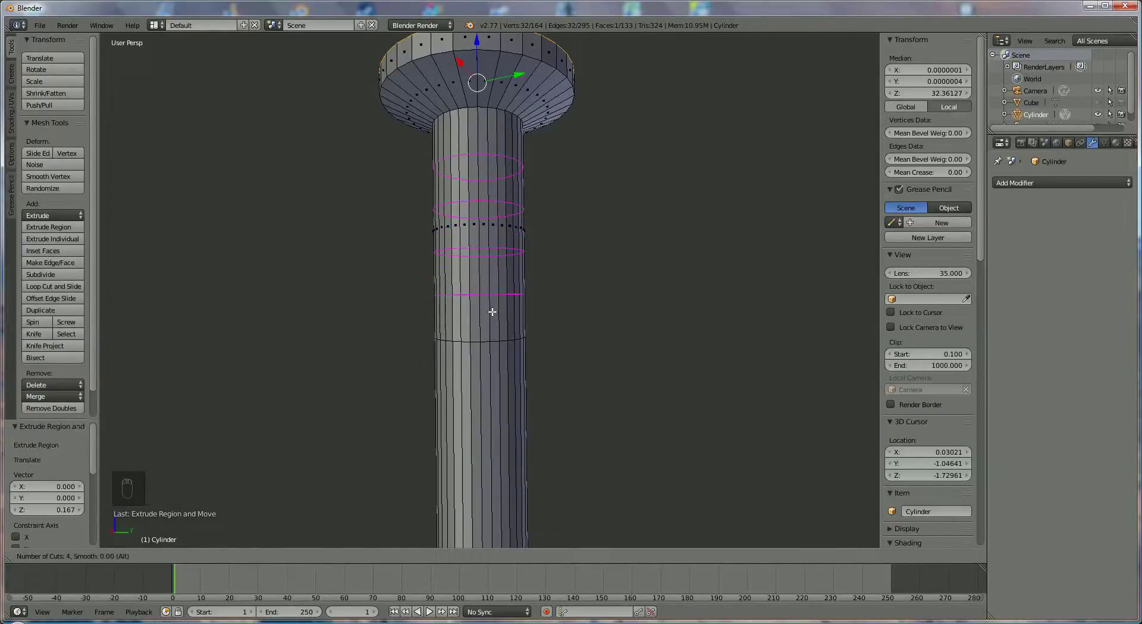
pyautogui.scroll(1, 492, 311)
pyautogui.scroll(1, 492, 311)
pyautogui.click(492, 311)
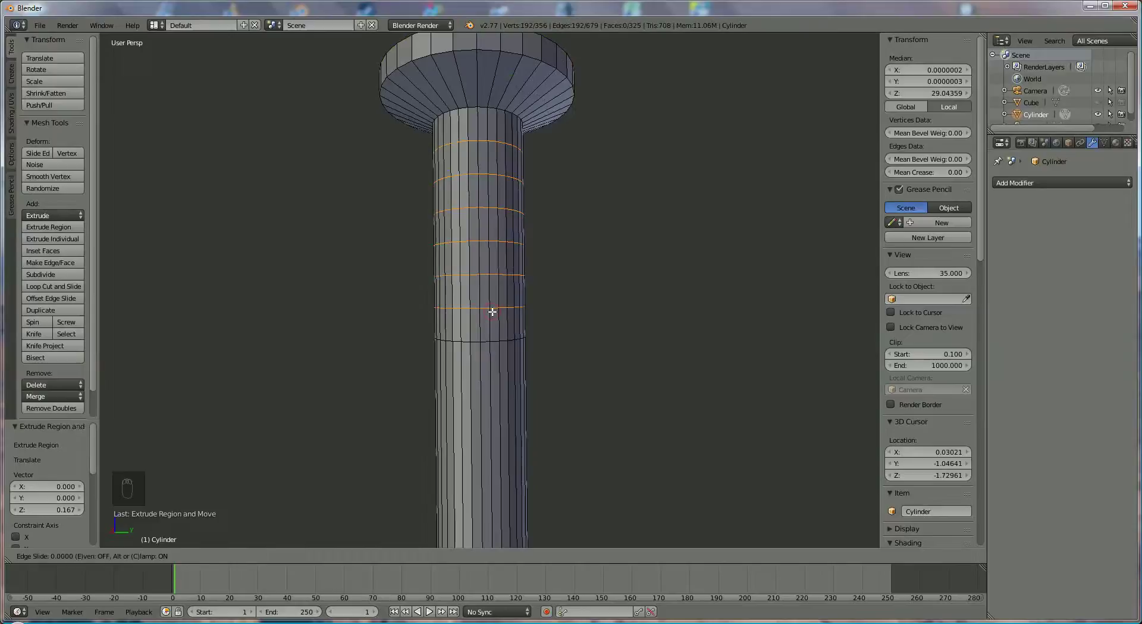
pyautogui.rightClick(491, 312)
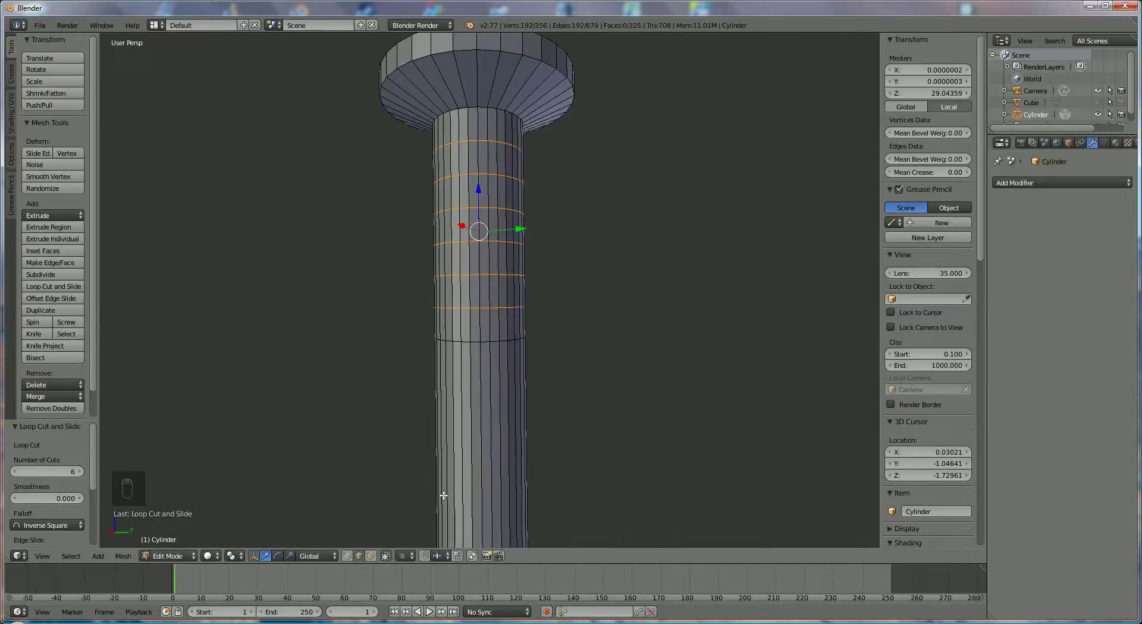
# Select three alternating face rings on the upper shank and extrude-scale them to 1.021
pyautogui.click(372, 558)
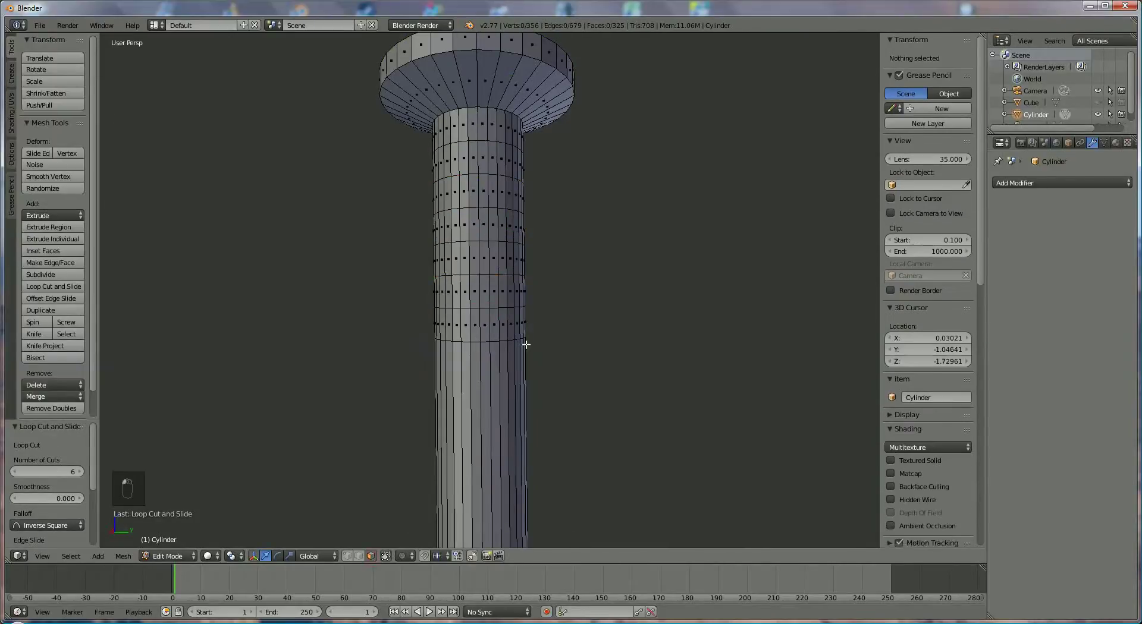
pyautogui.rightClick(497, 292)
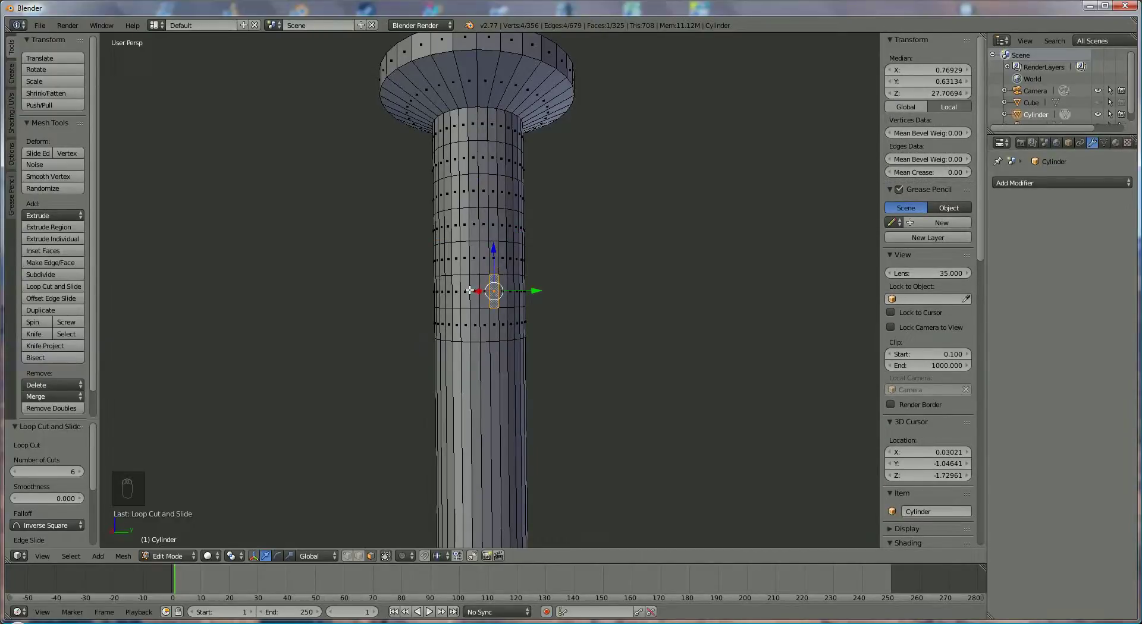
pyautogui.keyDown('alt'); pyautogui.rightClick(469, 291); pyautogui.keyUp('alt')
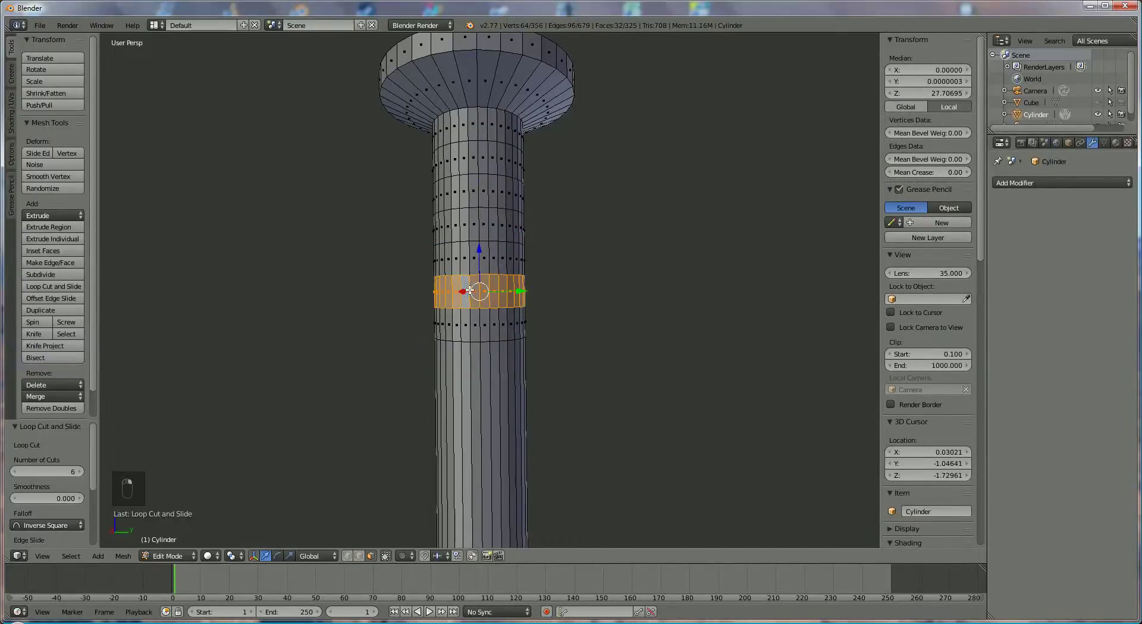
pyautogui.keyDown('alt'); pyautogui.keyDown('shift'); pyautogui.rightClick(483, 226); pyautogui.keyUp('shift'); pyautogui.keyUp('alt')
pyautogui.keyDown('alt'); pyautogui.keyDown('shift'); pyautogui.rightClick(483, 165); pyautogui.keyUp('shift'); pyautogui.keyUp('alt')
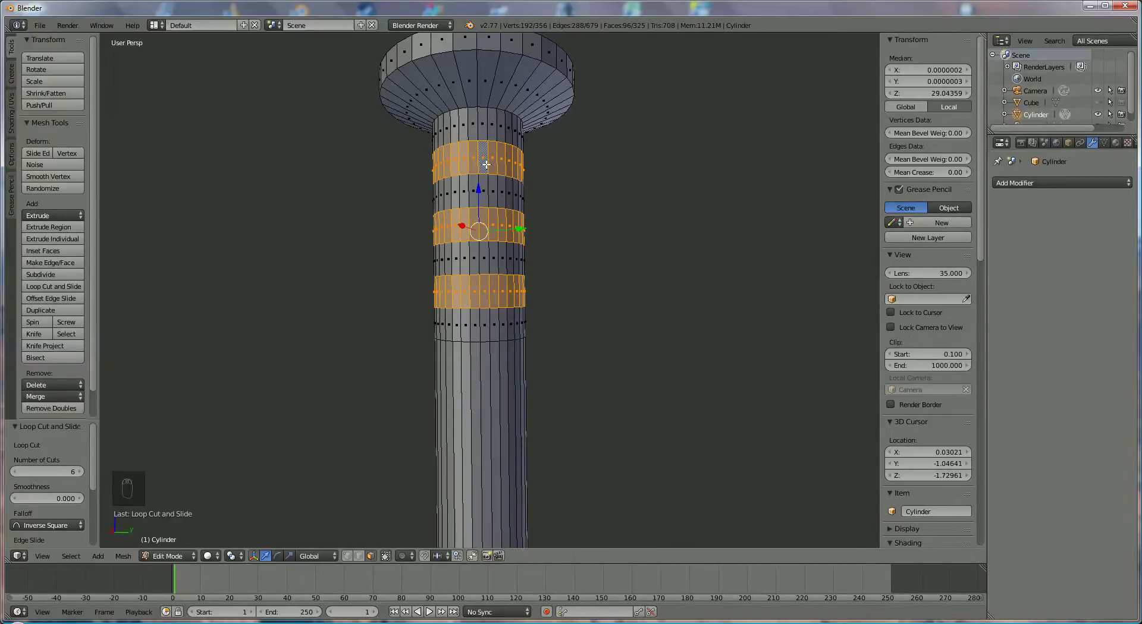
pyautogui.press('e')
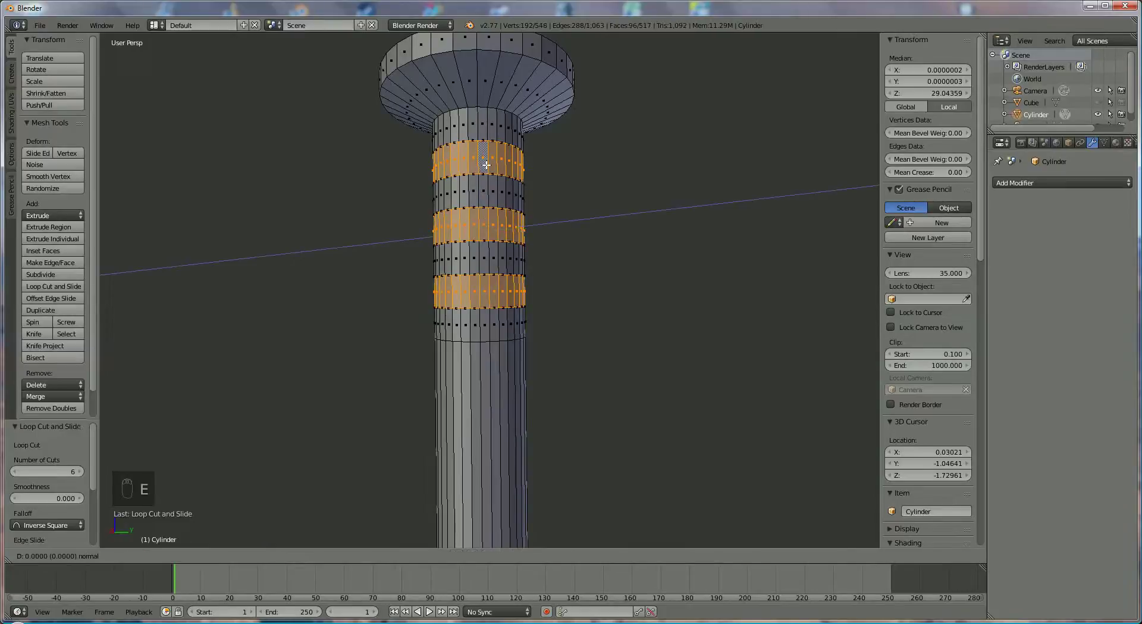
pyautogui.press('s')
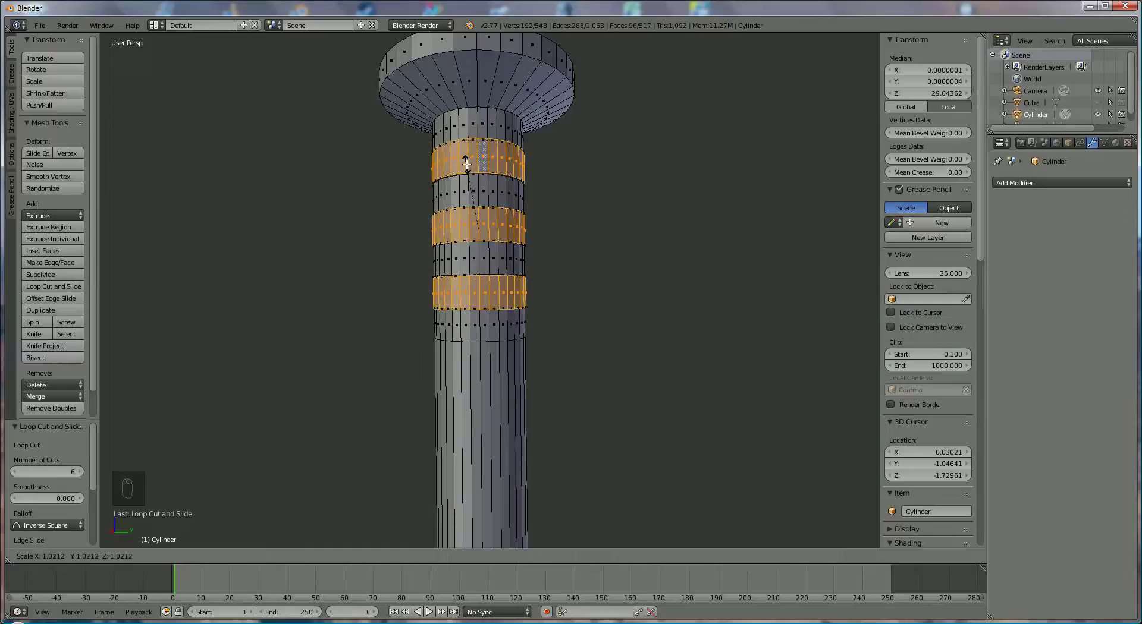
pyautogui.click(466, 164)
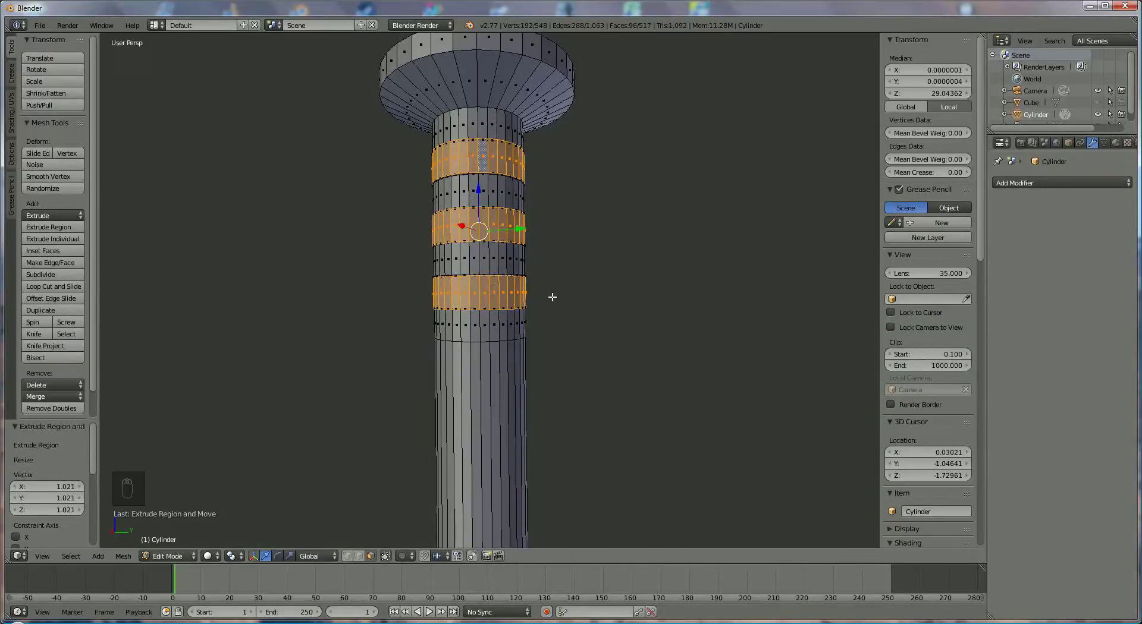
pyautogui.moveTo(440, 339); pyautogui.dragTo(466, 367, button='middle')
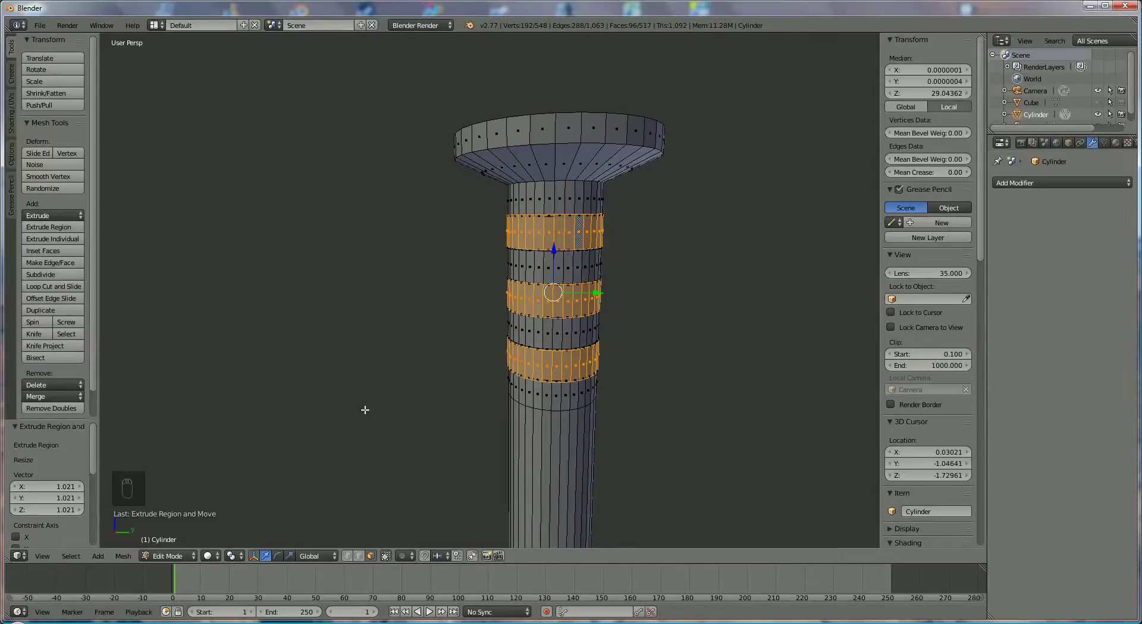
# Add three slid loop cuts along the upper shank near the ridges
pyautogui.hotkey('ctrl', 'r')
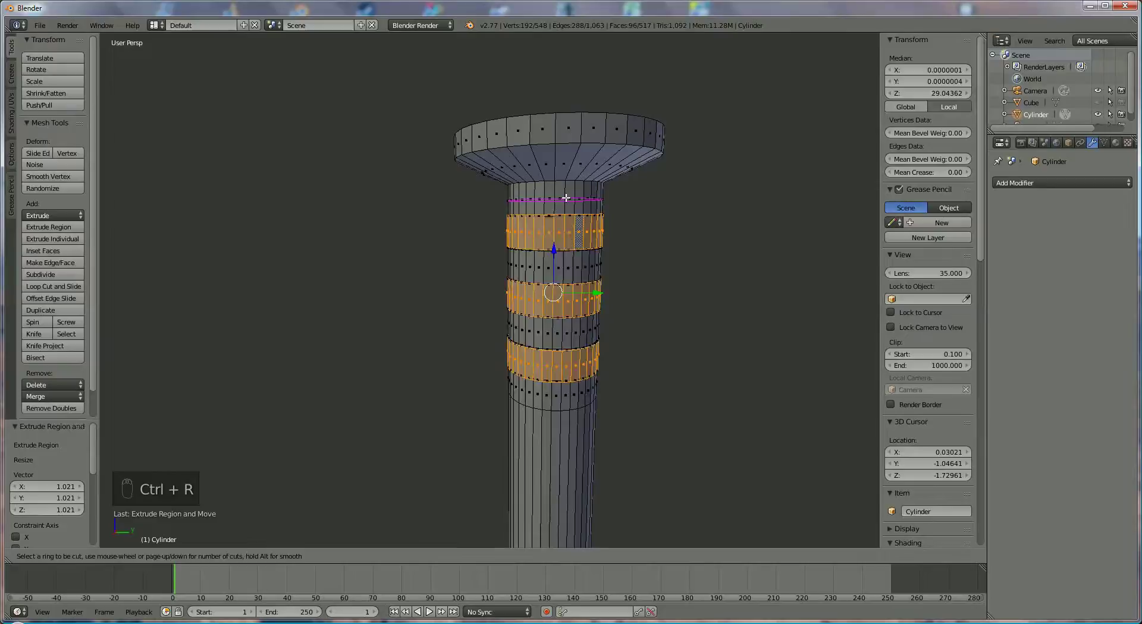
pyautogui.click(566, 198)
pyautogui.click(566, 212)
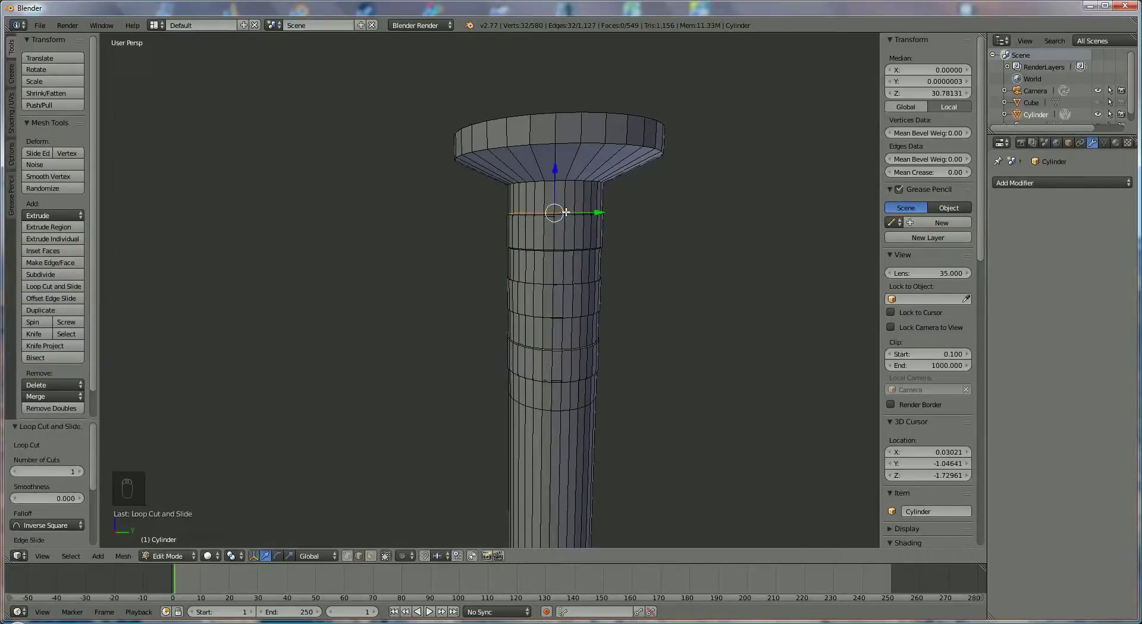
pyautogui.hotkey('ctrl', 'r')
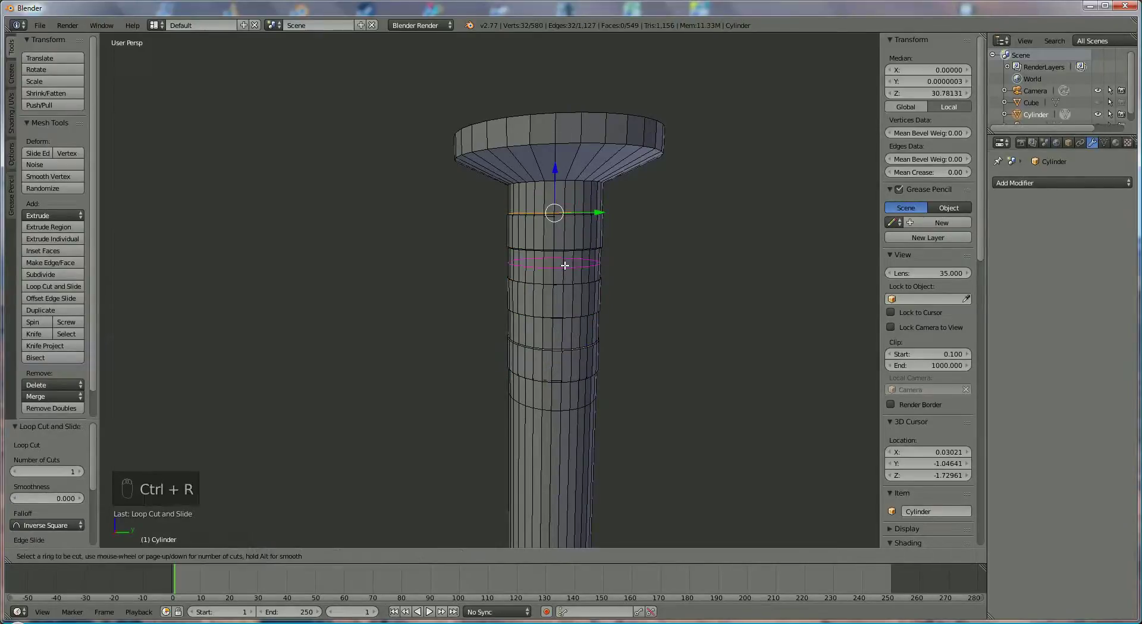
pyautogui.click(565, 262)
pyautogui.click(568, 248)
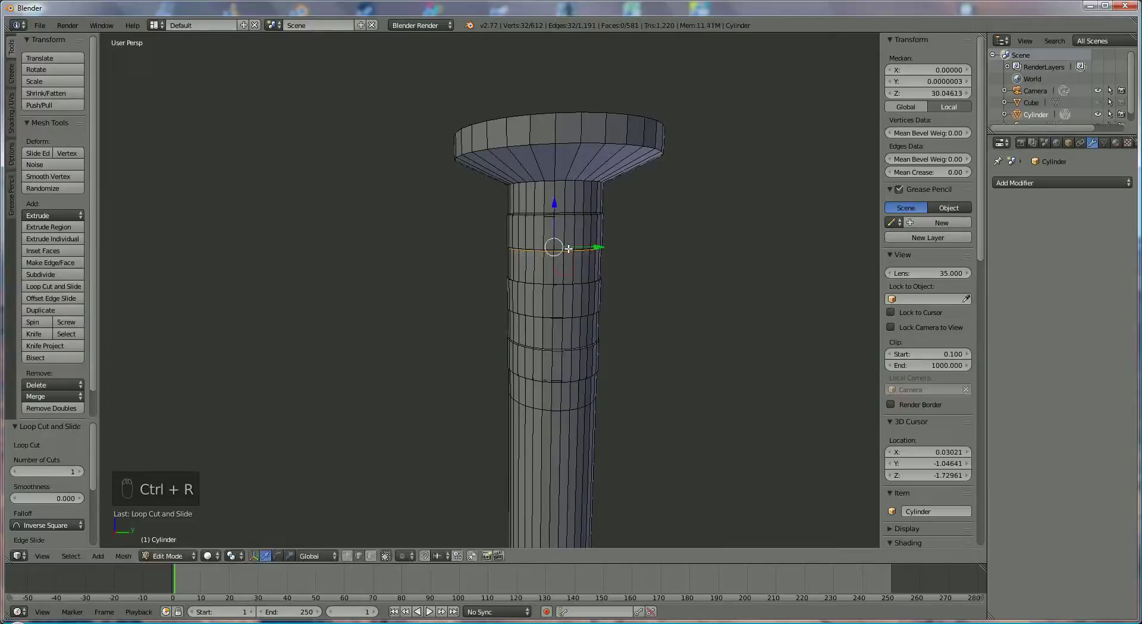
pyautogui.hotkey('ctrl', 'r')
pyautogui.click(569, 269)
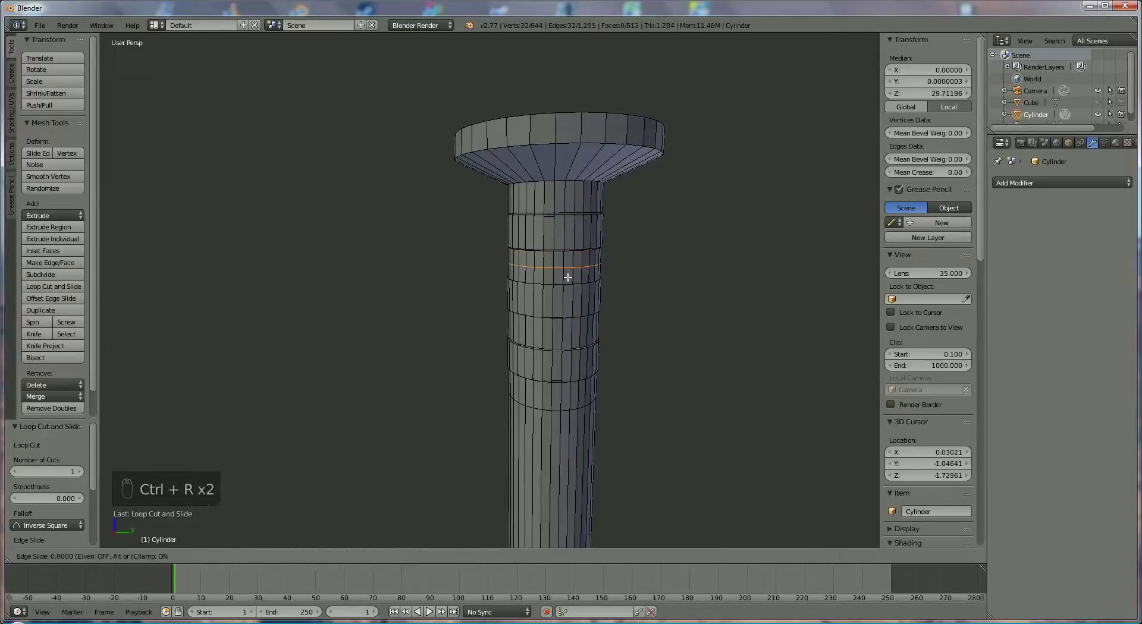
pyautogui.click(569, 292)
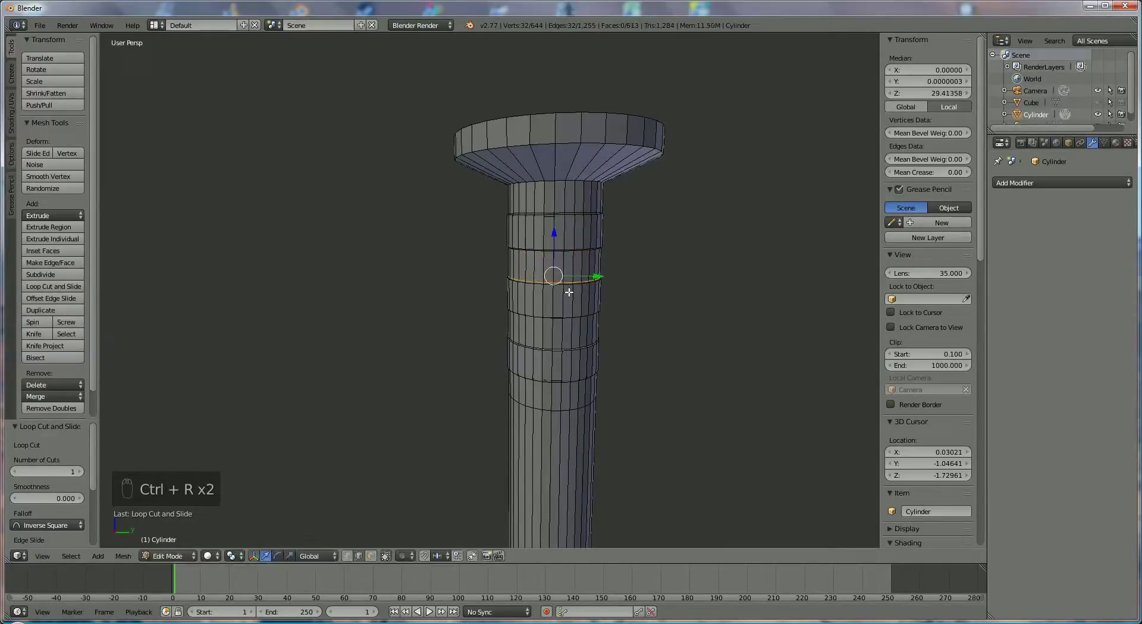
pyautogui.hotkey('ctrl', 'r')
pyautogui.click(567, 327)
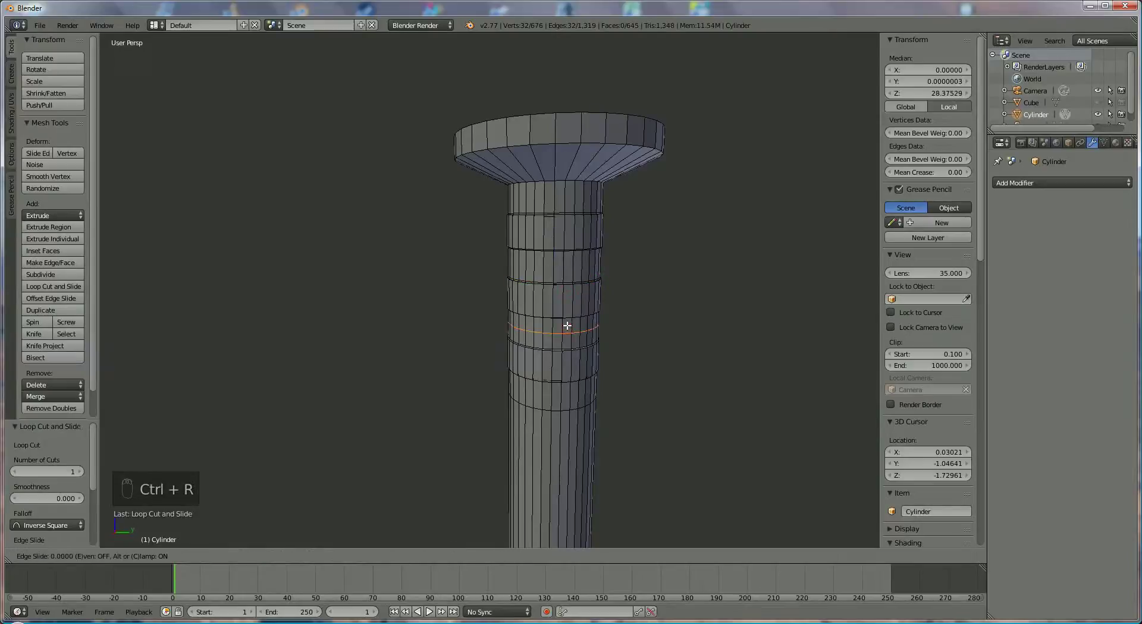
pyautogui.click(565, 316)
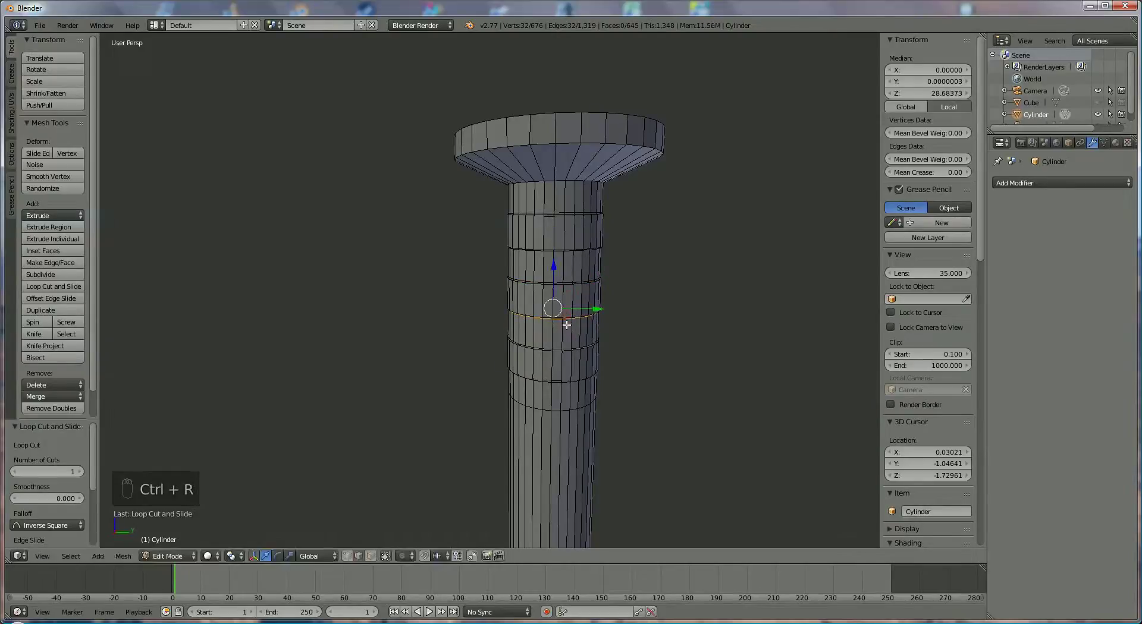
# Add three more slid loop cuts: lower shank, lower ridge, and just below the head
pyautogui.hotkey('ctrl', 'r')
pyautogui.click(564, 338)
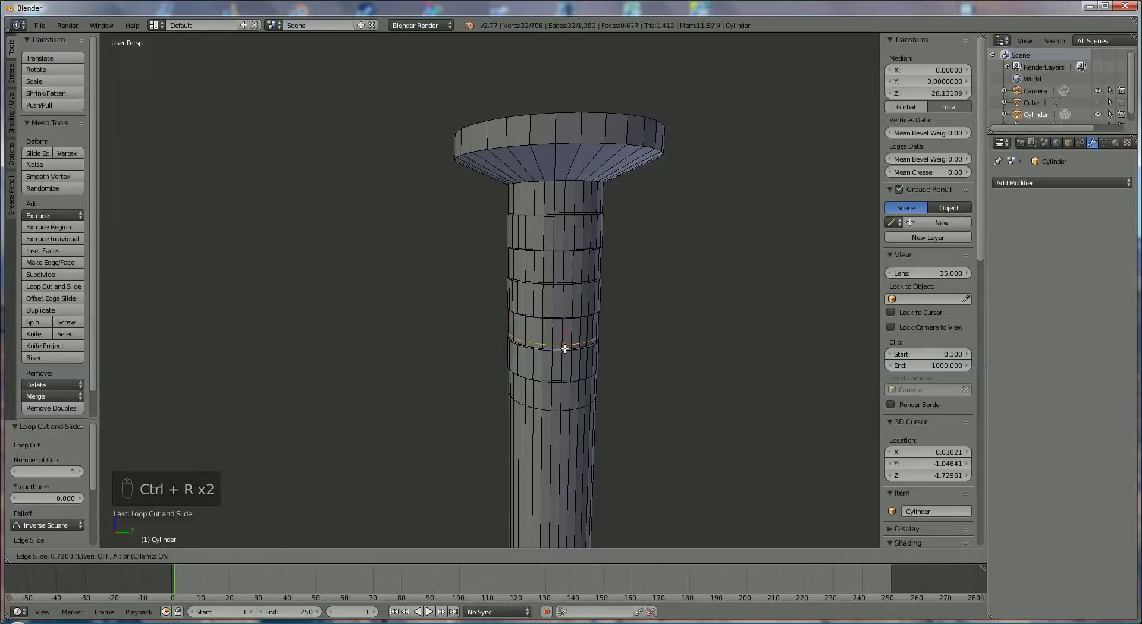
pyautogui.click(564, 351)
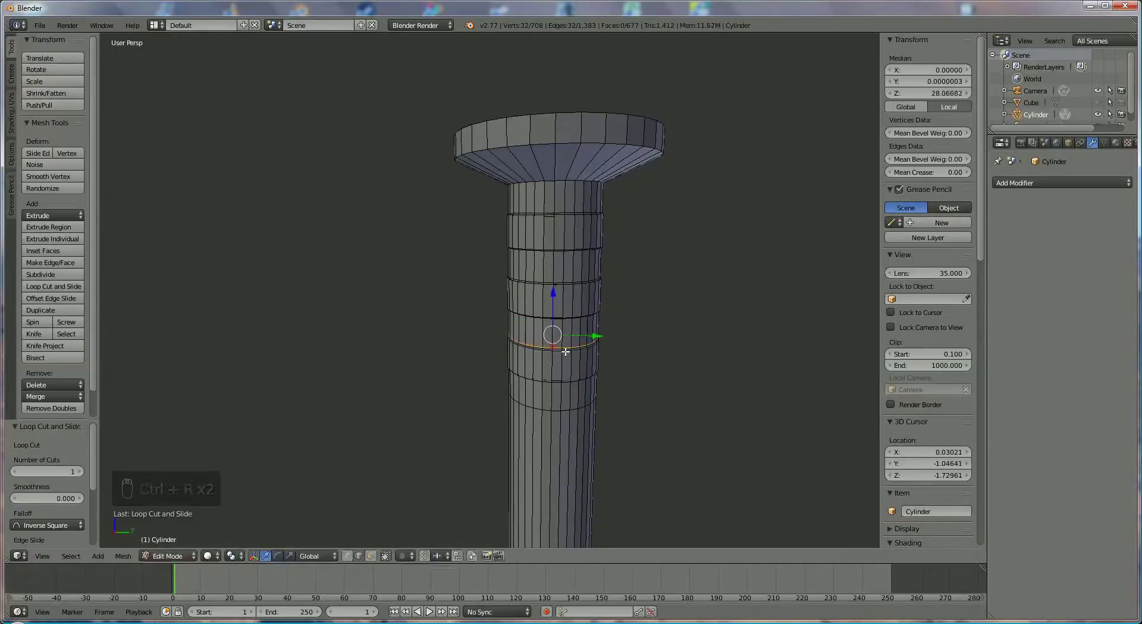
pyautogui.hotkey('ctrl', 'r')
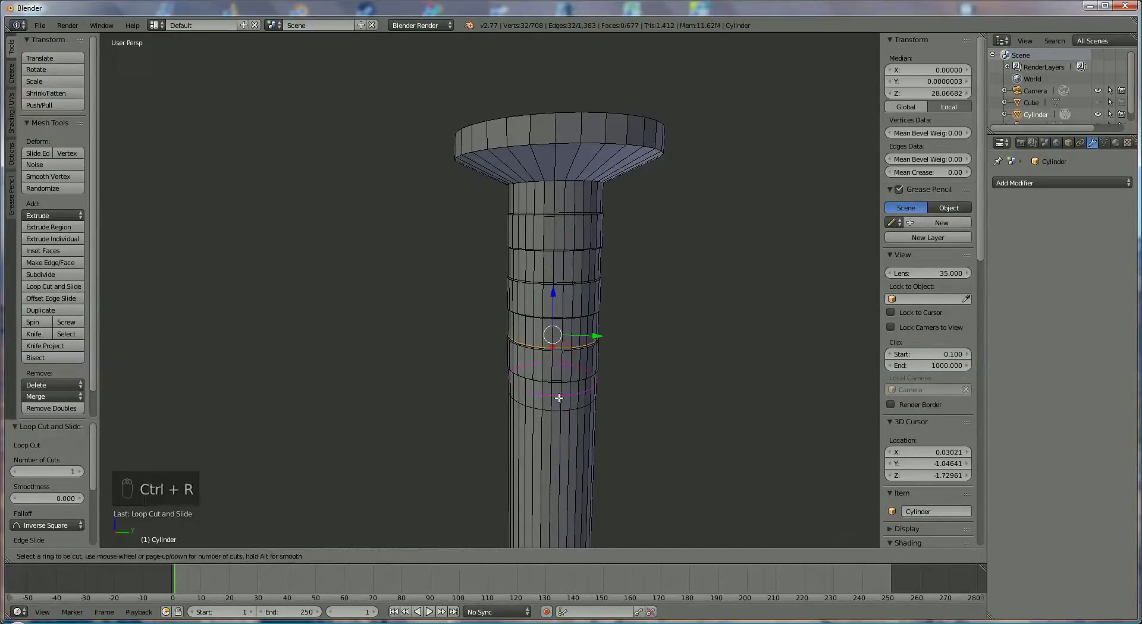
pyautogui.click(559, 398)
pyautogui.click(561, 387)
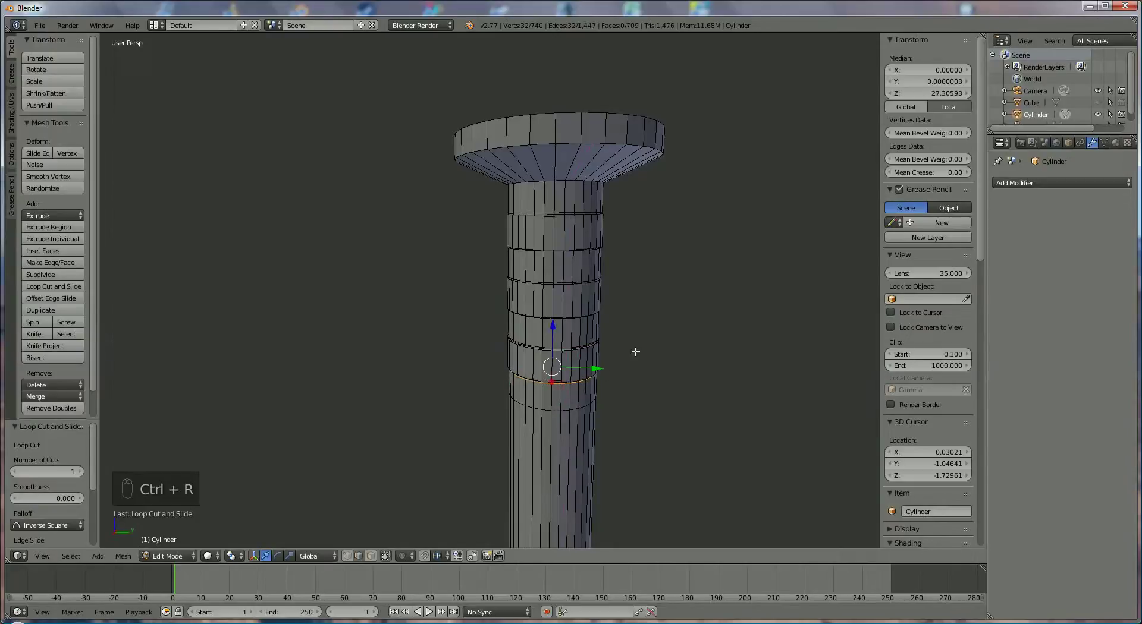
pyautogui.scroll(-2, 699, 271)
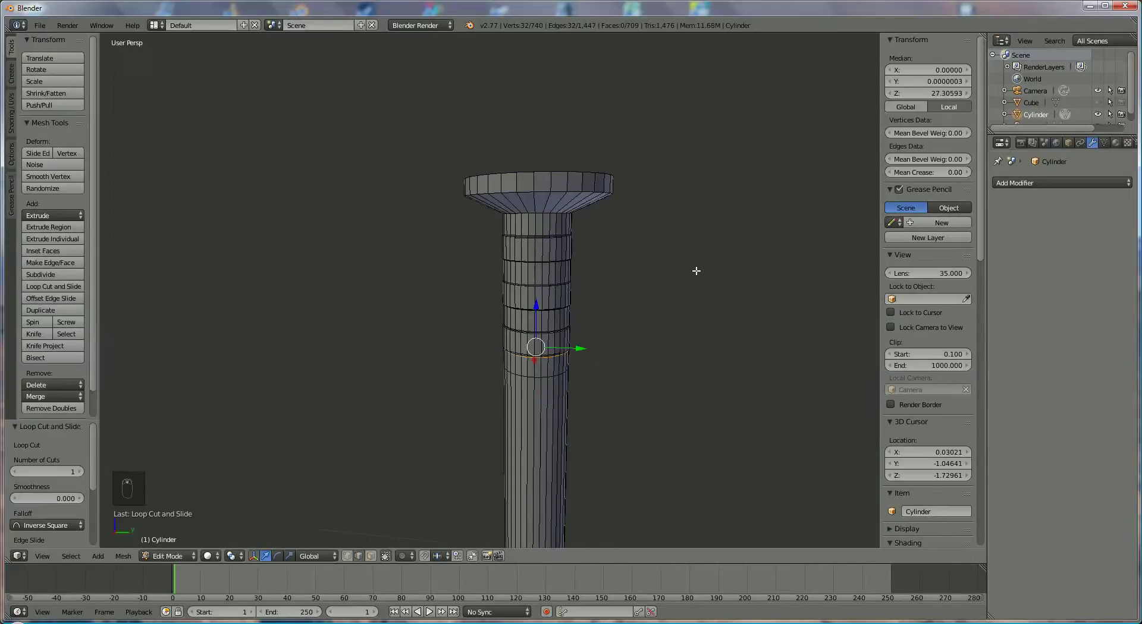
pyautogui.hotkey('ctrl', 'r')
pyautogui.click(549, 224)
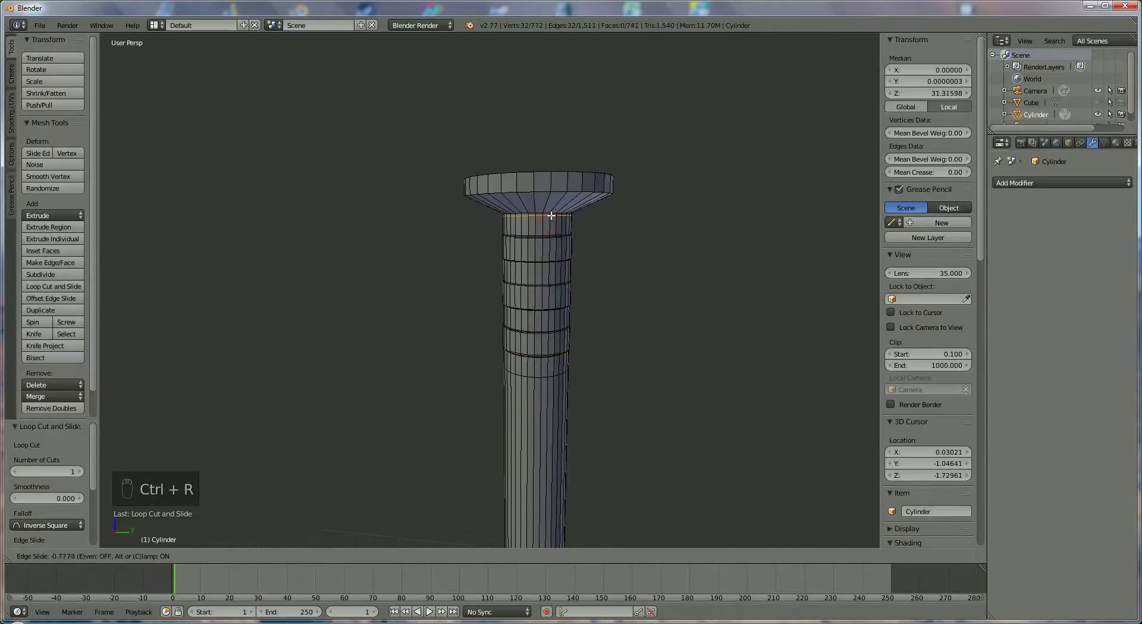
pyautogui.click(552, 215)
# Add two loop cuts on the flared nail head, slid tight against its rim
pyautogui.click(531, 183)
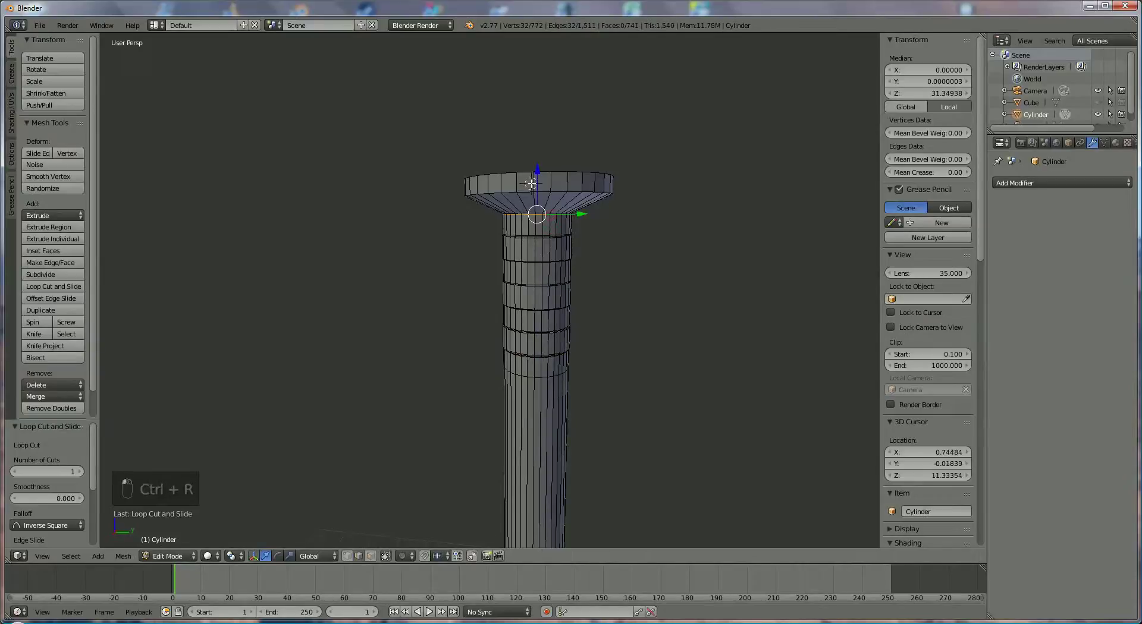
pyautogui.hotkey('ctrl', 'r')
pyautogui.click(531, 183)
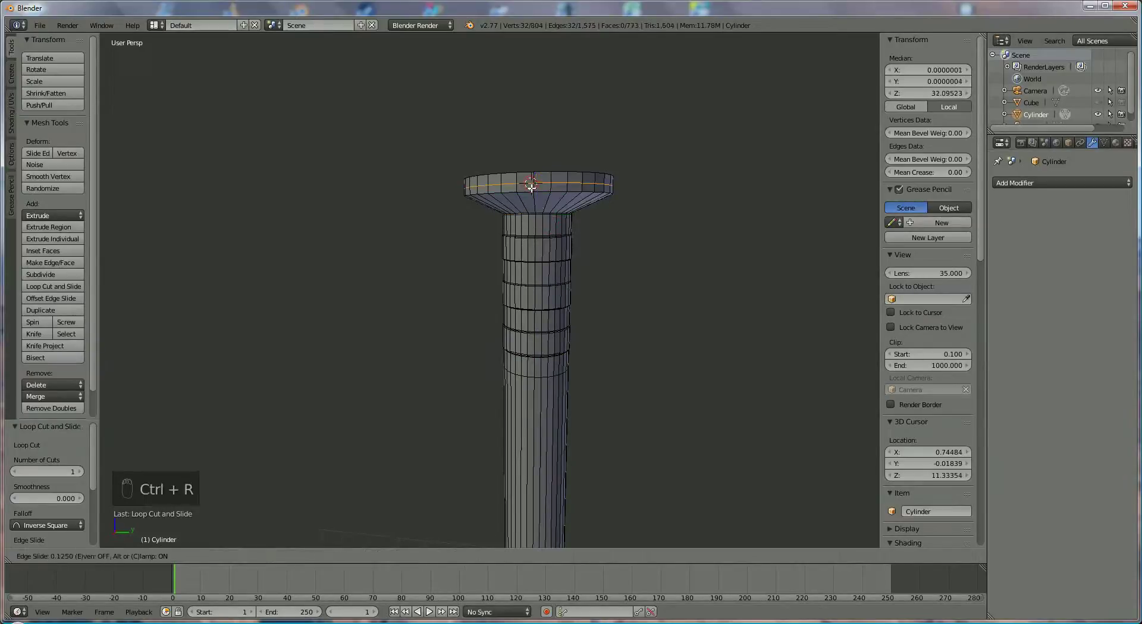
pyautogui.click(531, 191)
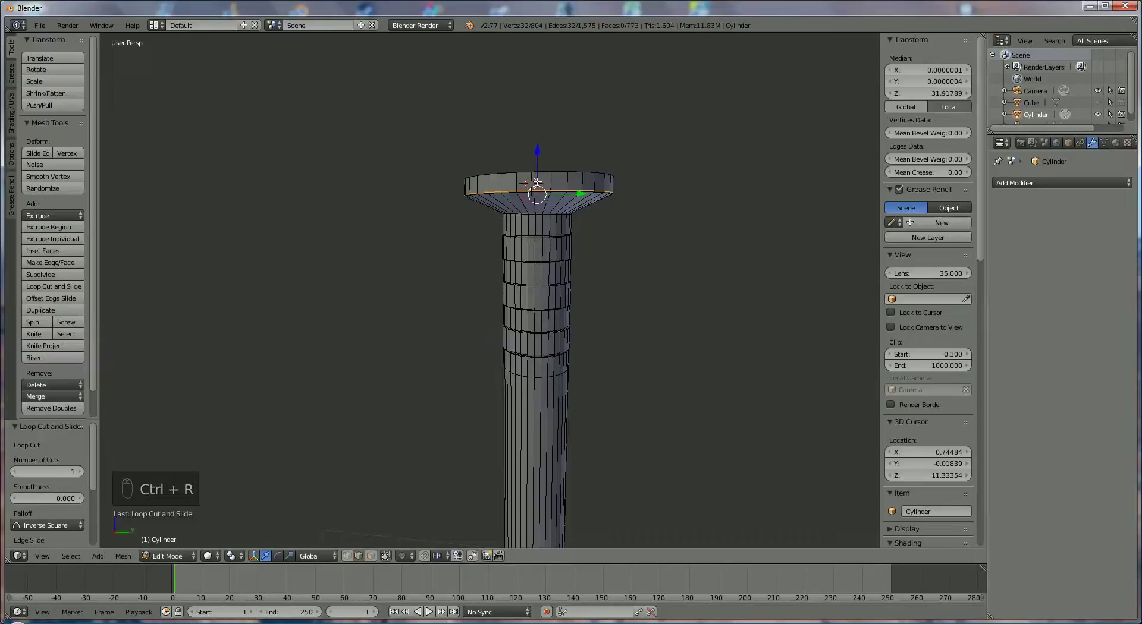
pyautogui.hotkey('ctrl', 'r')
pyautogui.click(538, 180)
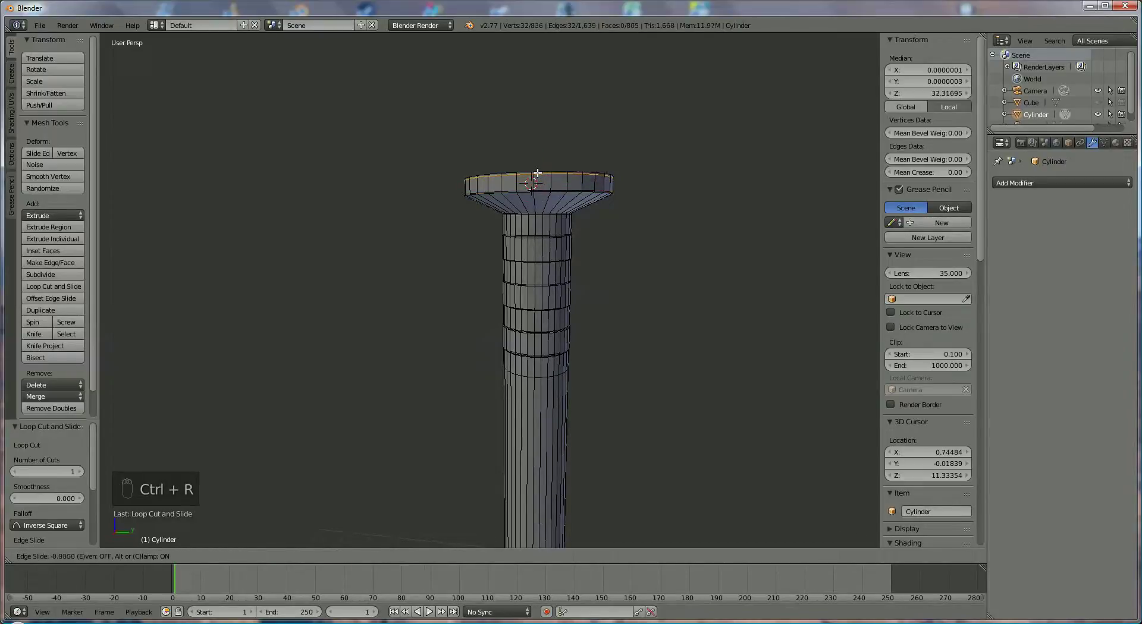
pyautogui.click(537, 173)
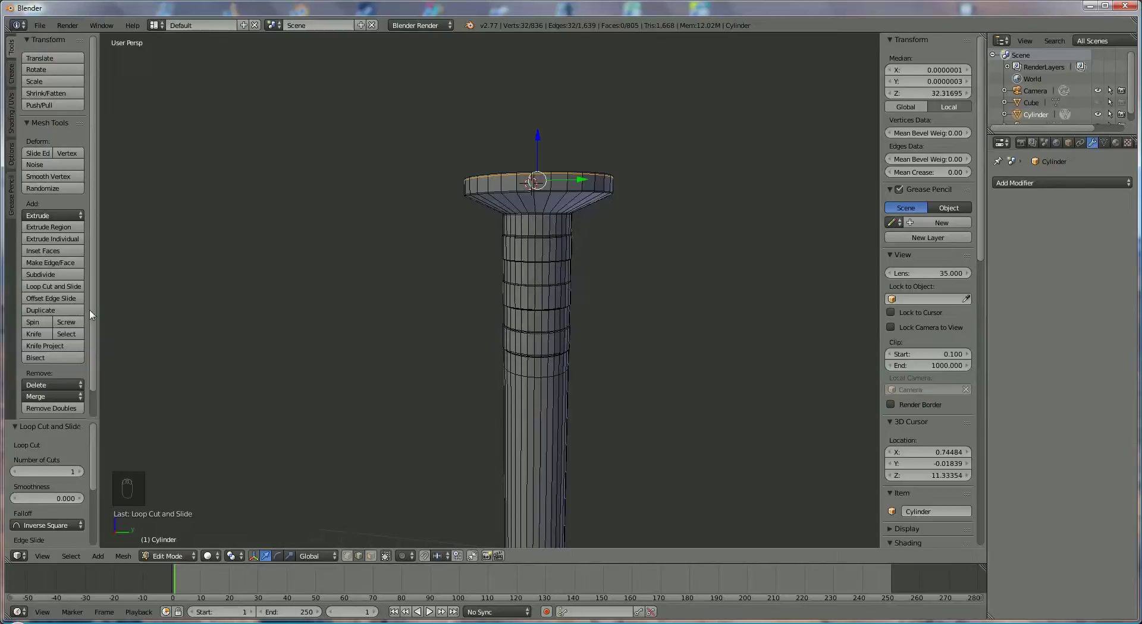
# Return the nail to Object Mode and apply Smooth shading to its cylinder
pyautogui.click(168, 555)
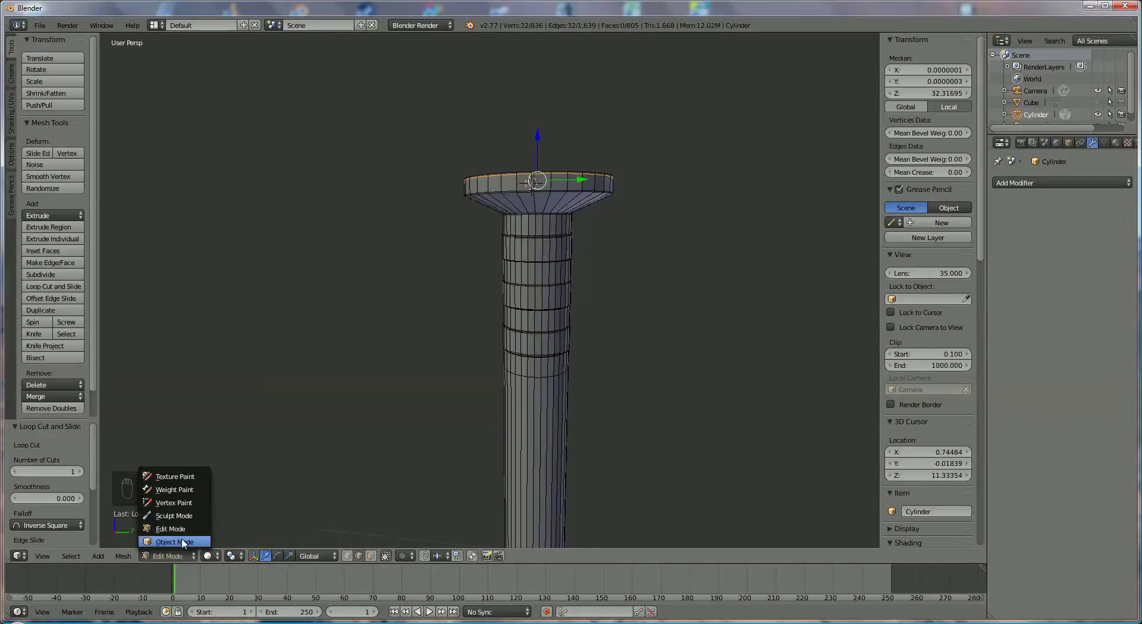
pyautogui.click(171, 542)
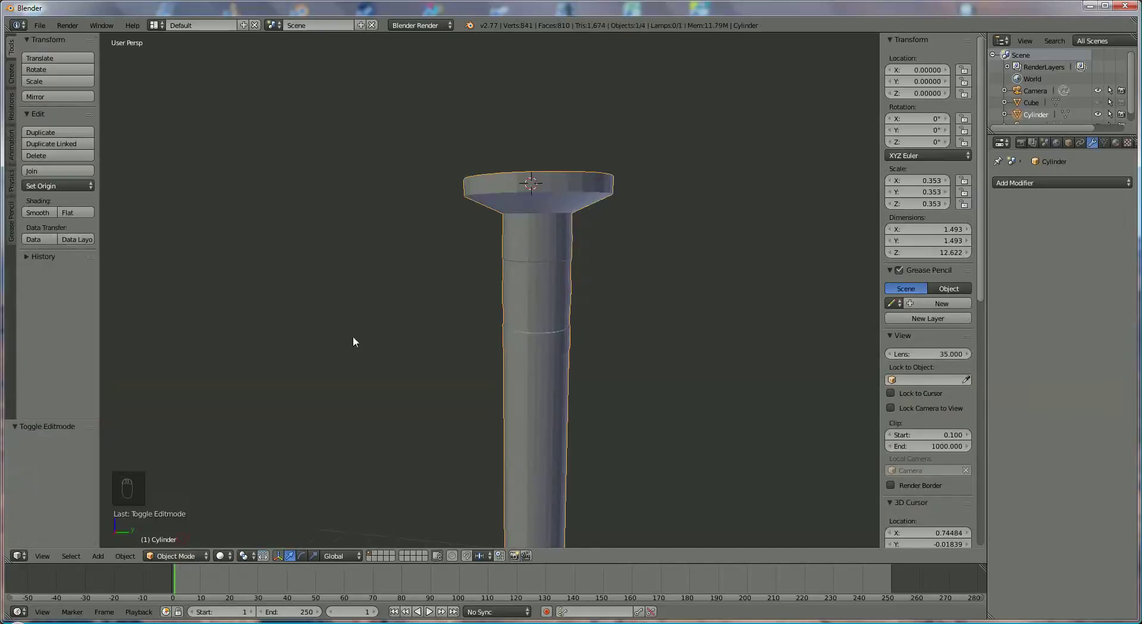
pyautogui.click(37, 212)
pyautogui.moveTo(622, 319); pyautogui.dragTo(436, 213, button='middle')
pyautogui.scroll(-3, 431, 210)
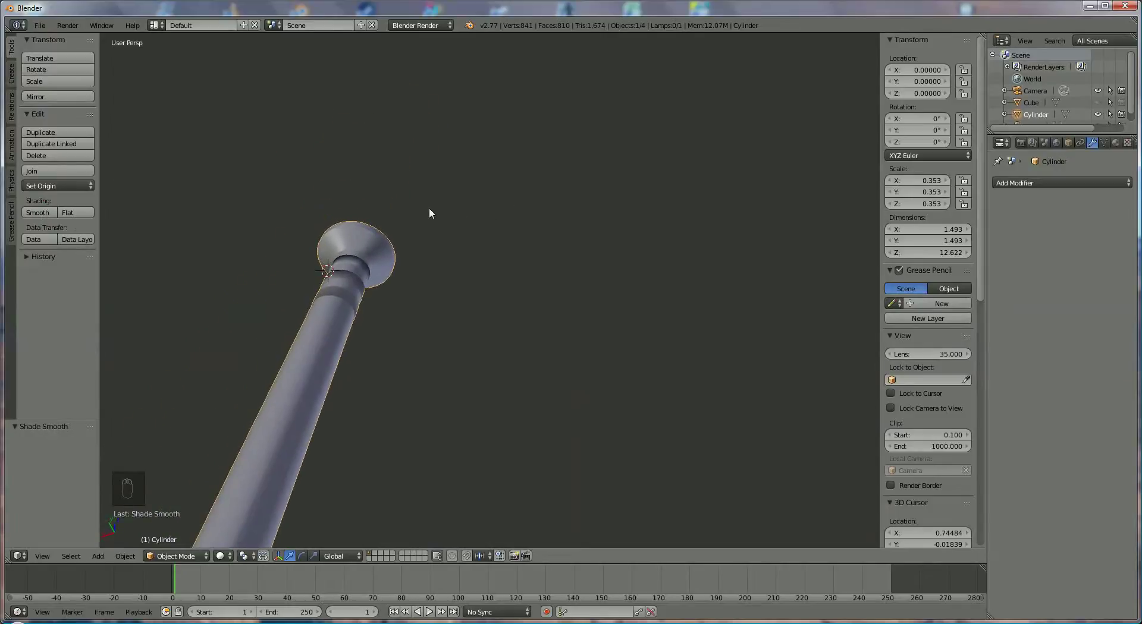
pyautogui.moveTo(408, 263); pyautogui.dragTo(540, 375, button='middle')
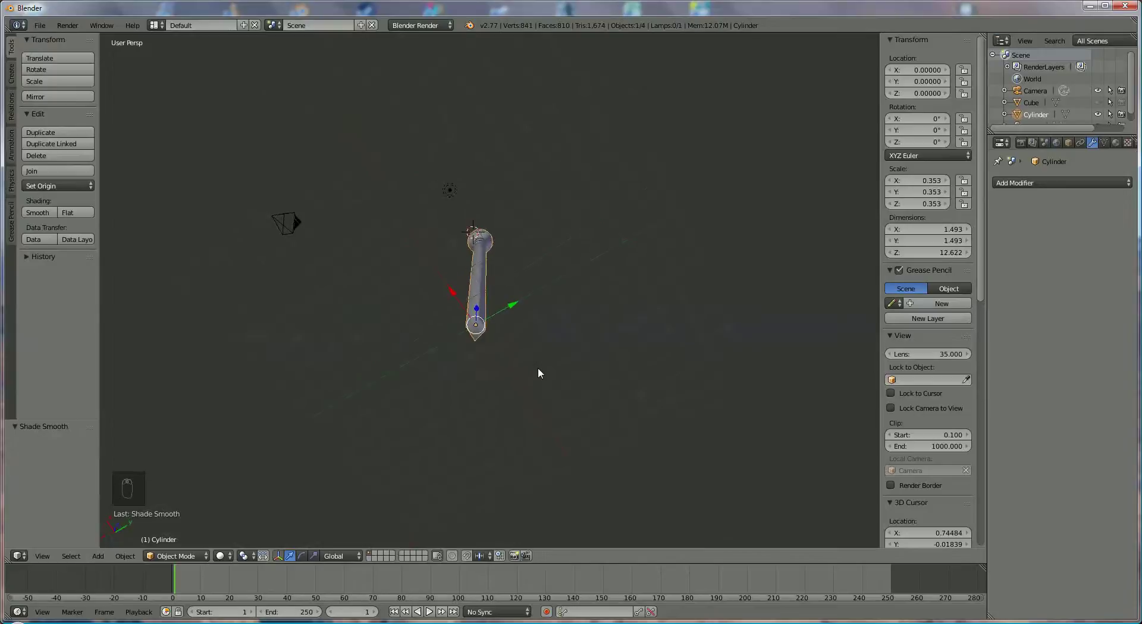
# Create a new material on the nail and name it 'gray'
pyautogui.click(1105, 142)
pyautogui.click(1115, 143)
pyautogui.click(1019, 222)
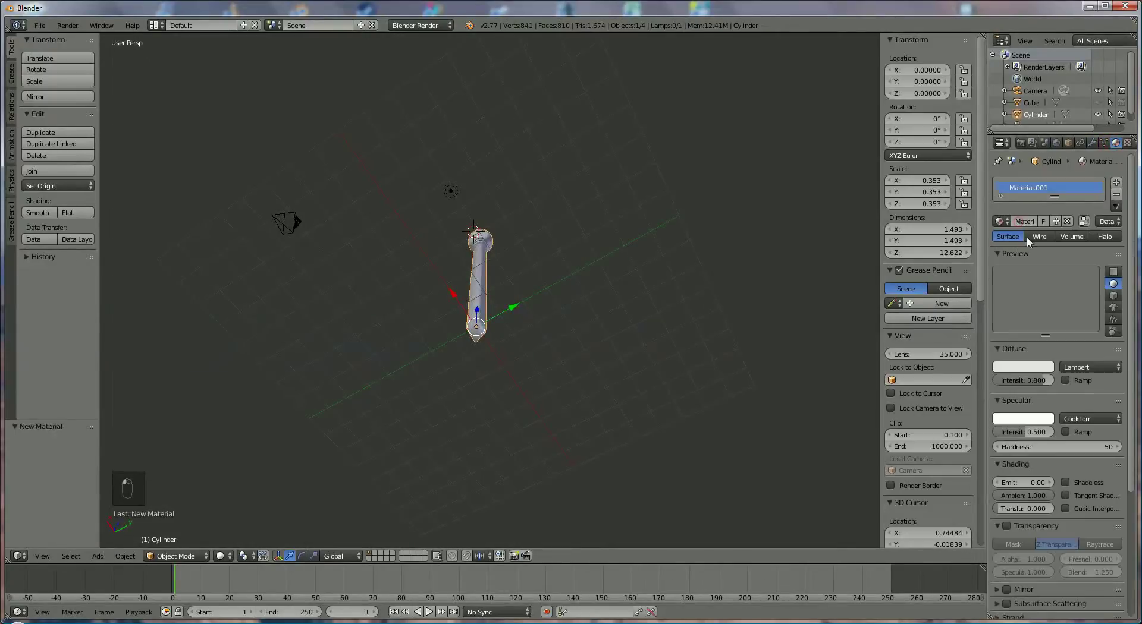
pyautogui.press('BackSpace')
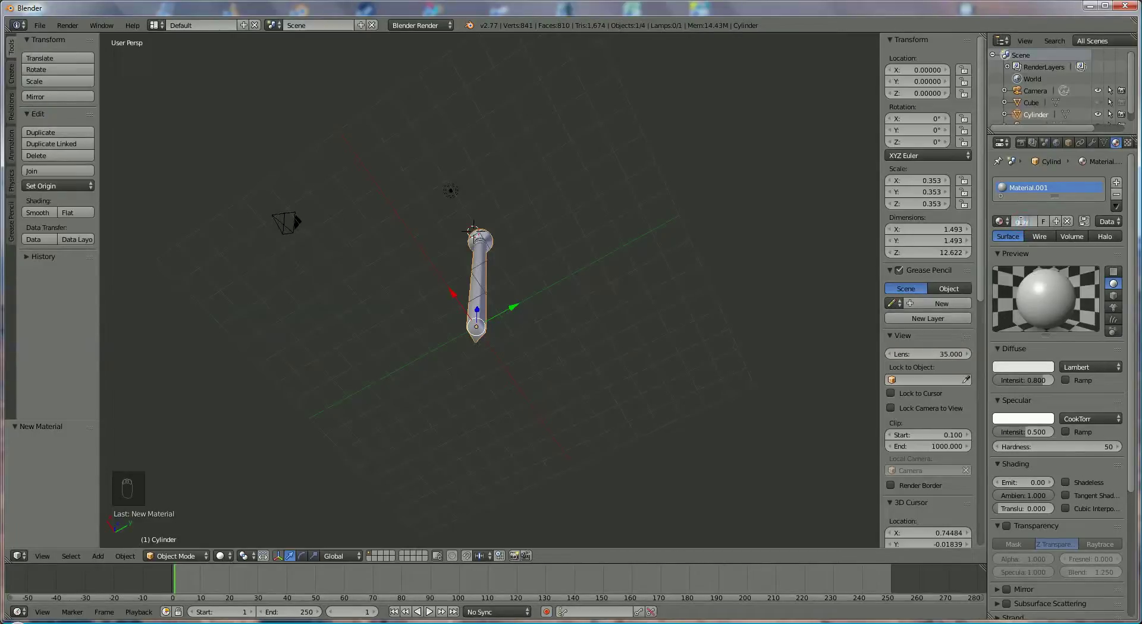
pyautogui.write('gray')
pyautogui.press('Return')
# Set diffuse intensity 1, darken the colour to gray, lower specular to 0.153, emit 0.04
pyautogui.click(1020, 379)
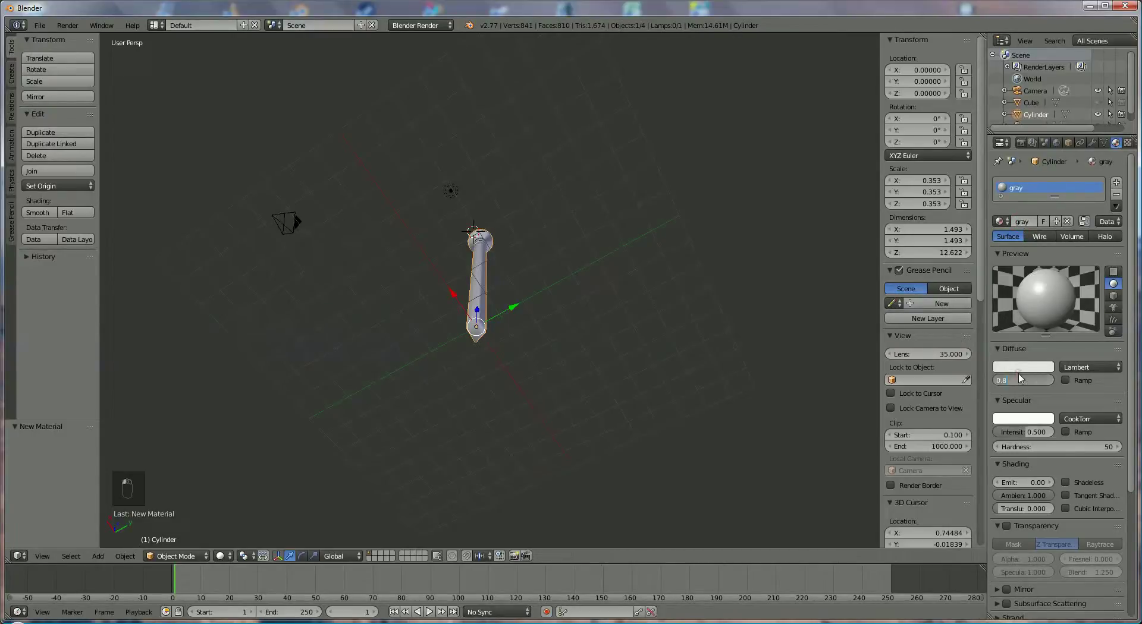
pyautogui.write('1')
pyautogui.press('Return')
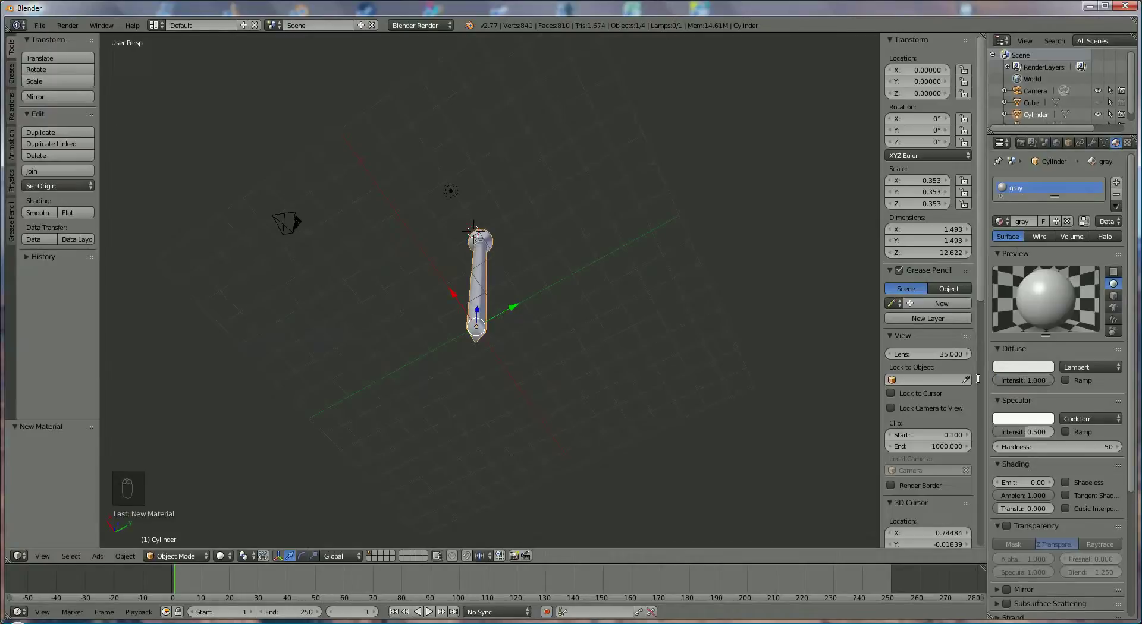
pyautogui.click(1042, 367)
pyautogui.moveTo(1046, 220); pyautogui.dragTo(1050, 242)
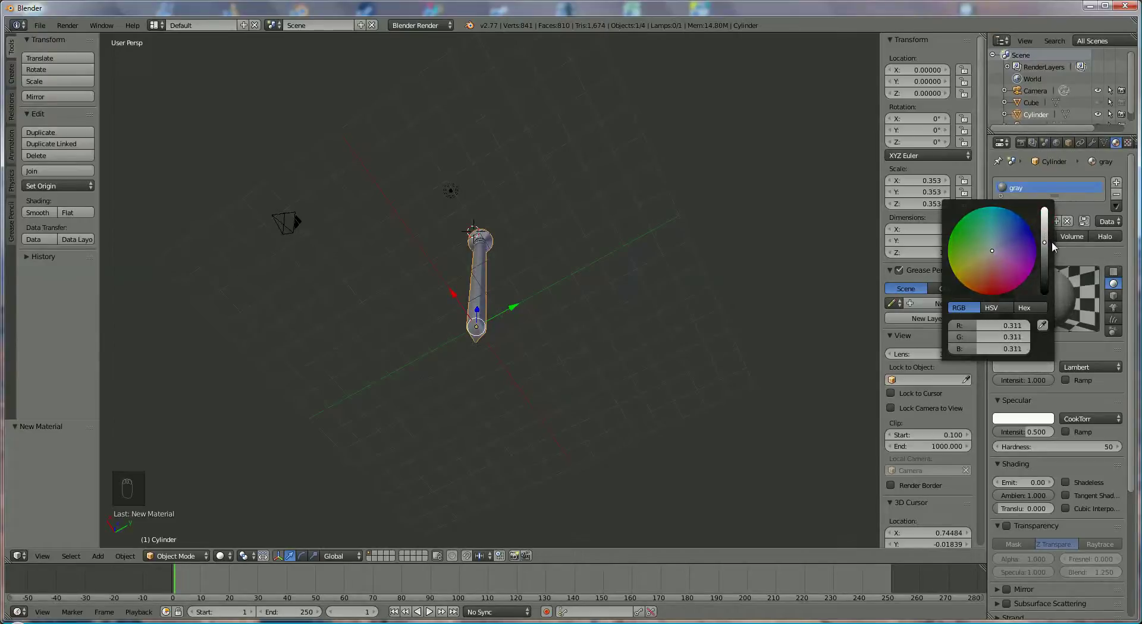
pyautogui.moveTo(1032, 439); pyautogui.dragTo(1004, 436)
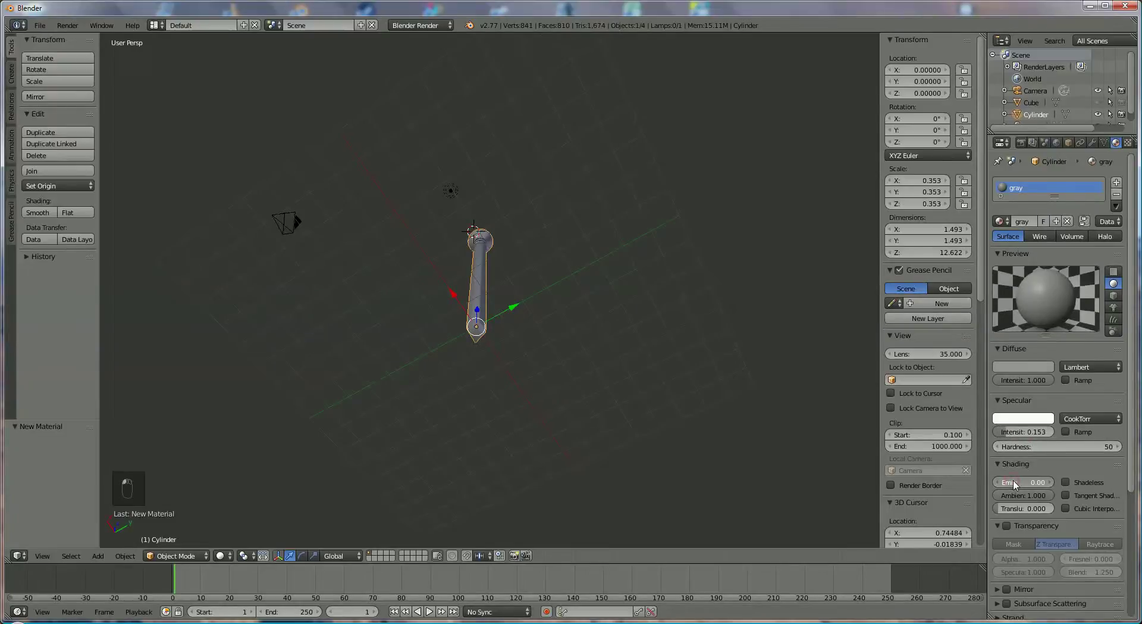
pyautogui.moveTo(1016, 485); pyautogui.dragTo(1020, 485)
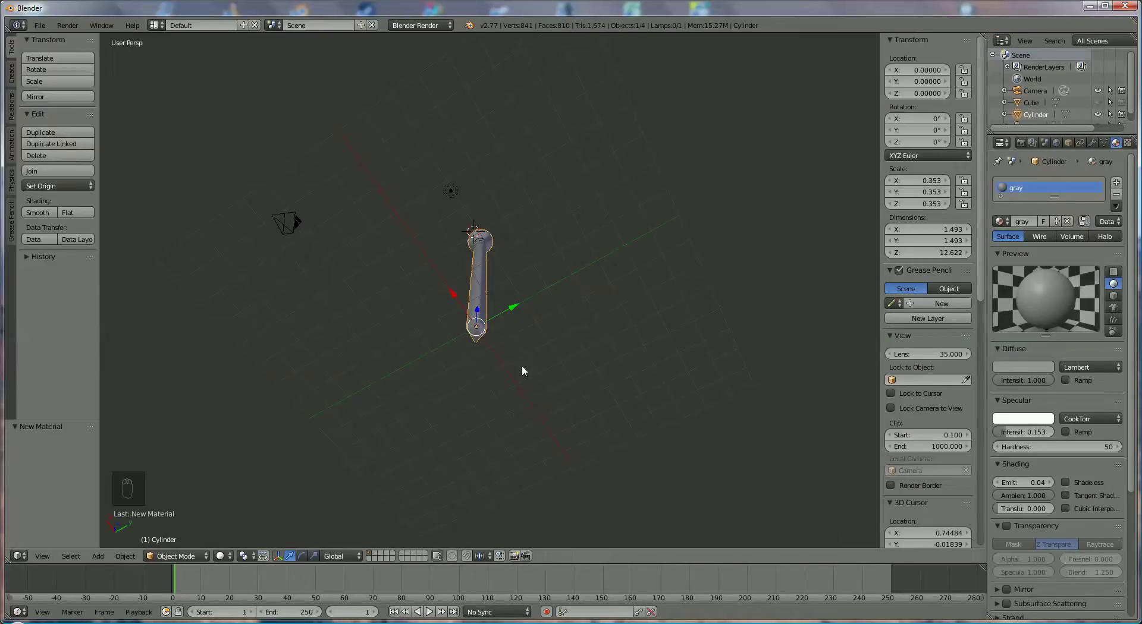
# Look through the selected camera with Lock Camera to View enabled and shift the framing right
pyautogui.rightClick(298, 227)
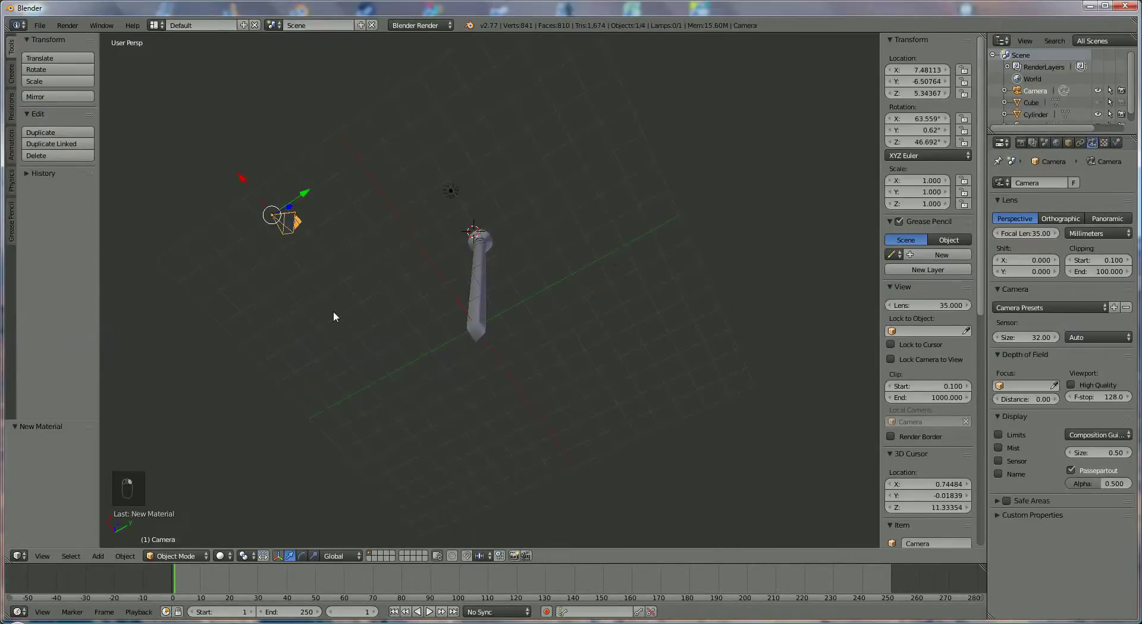
pyautogui.press('KP_0')
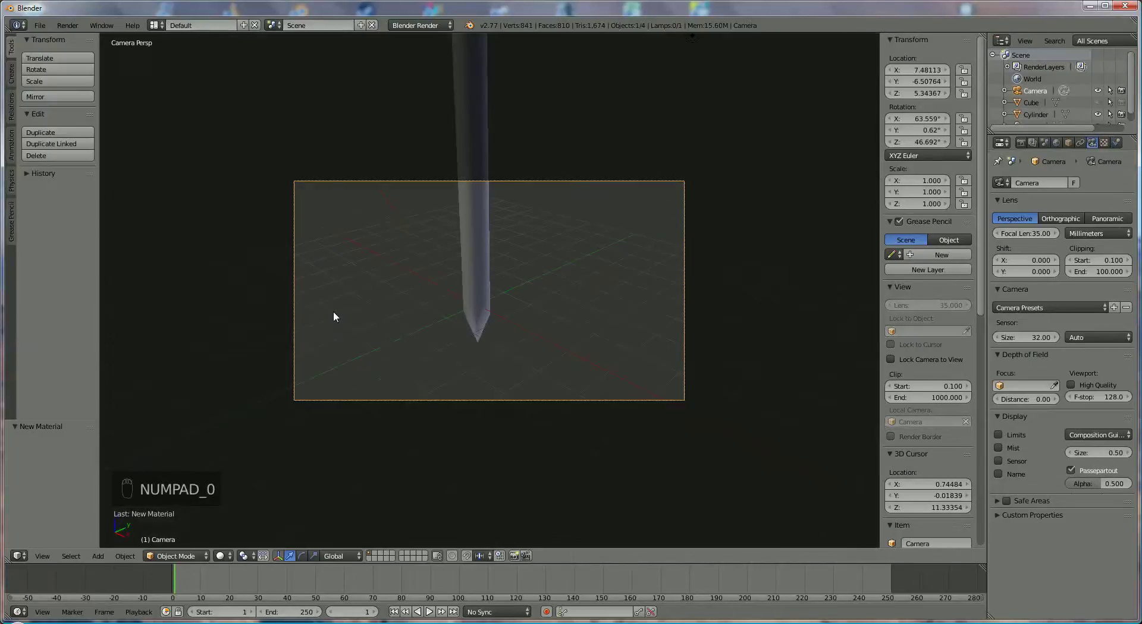
pyautogui.click(890, 359)
pyautogui.keyDown('shift'); pyautogui.moveTo(498, 324); pyautogui.dragTo(631, 387, button='middle'); pyautogui.keyUp('shift')
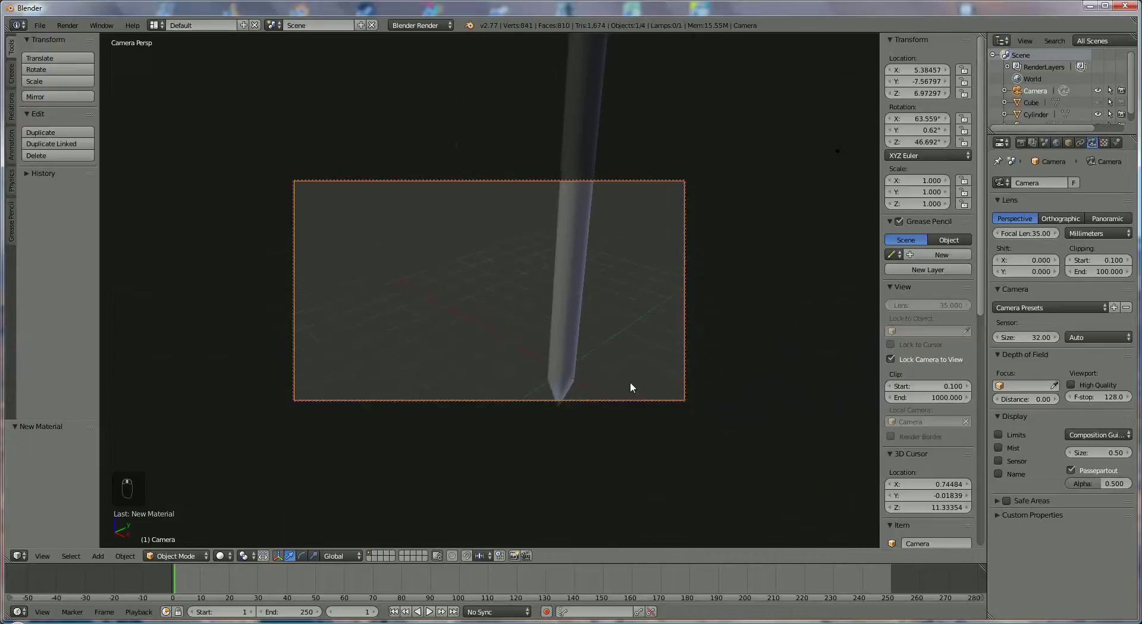
pyautogui.scroll(3, 628, 378)
pyautogui.scroll(-5, 620, 373)
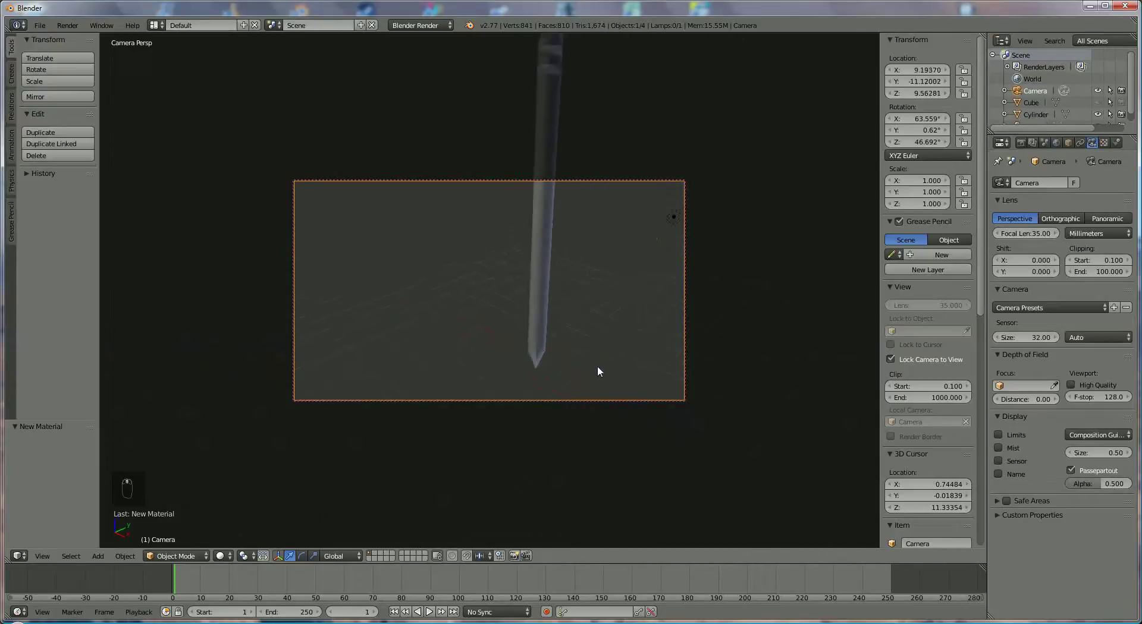
pyautogui.scroll(-3, 597, 366)
# Swing and zoom the camera to centre the upright nail, then unlock and leave camera view
pyautogui.keyDown('shift'); pyautogui.moveTo(523, 238); pyautogui.dragTo(455, 297, button='middle'); pyautogui.keyUp('shift')
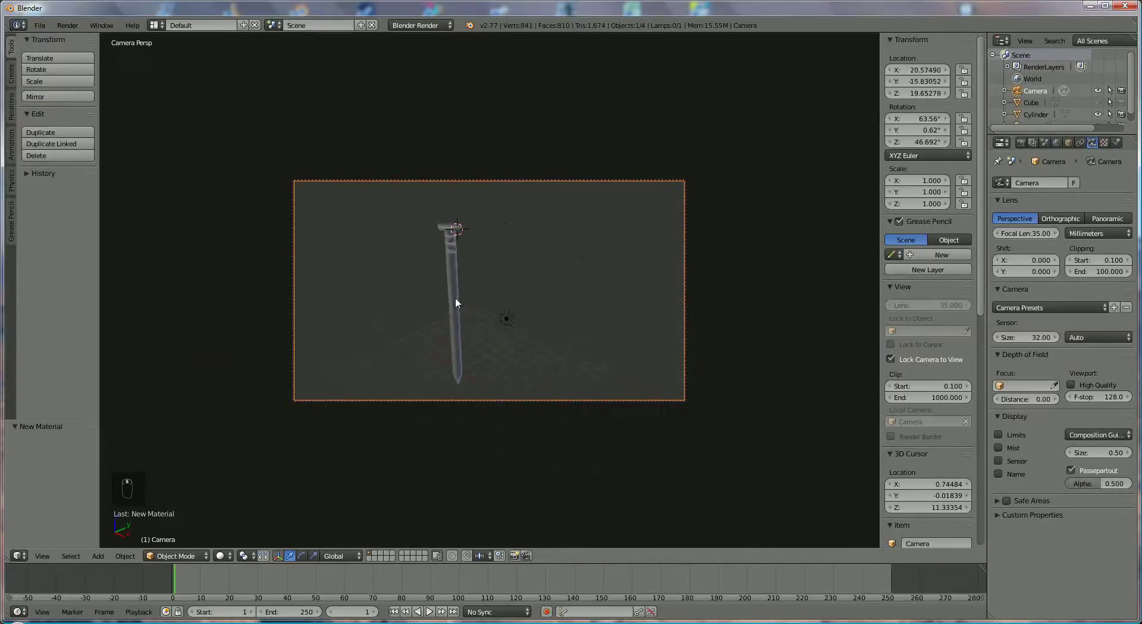
pyautogui.moveTo(443, 221); pyautogui.dragTo(499, 240, button='middle')
pyautogui.scroll(-2, 512, 254)
pyautogui.scroll(4, 529, 231)
pyautogui.scroll(-1, 498, 241)
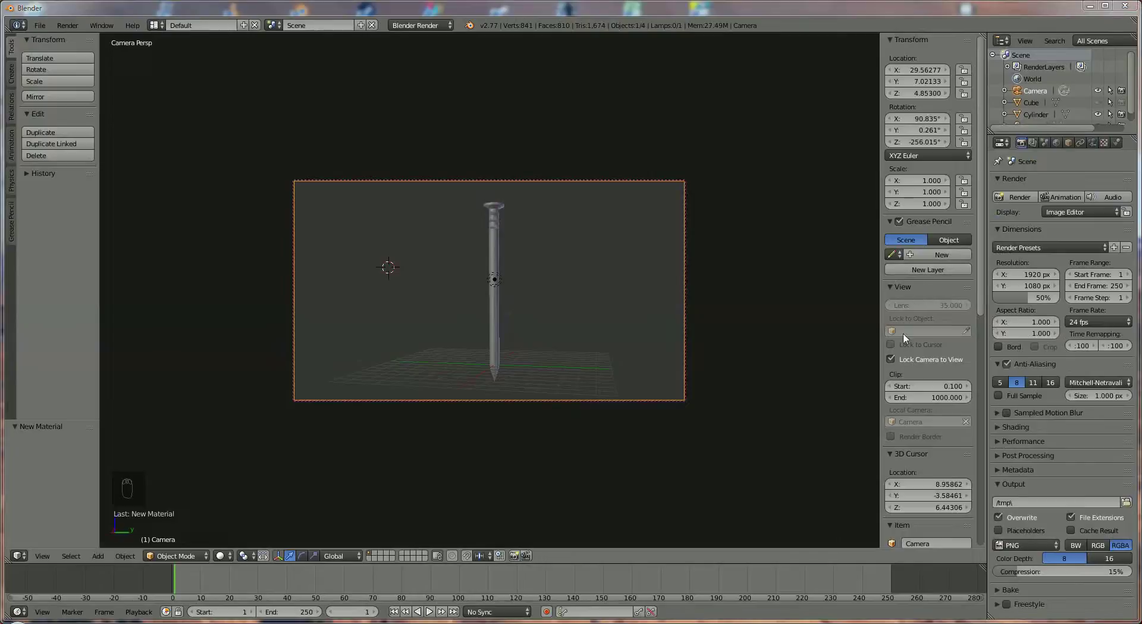
pyautogui.click(890, 359)
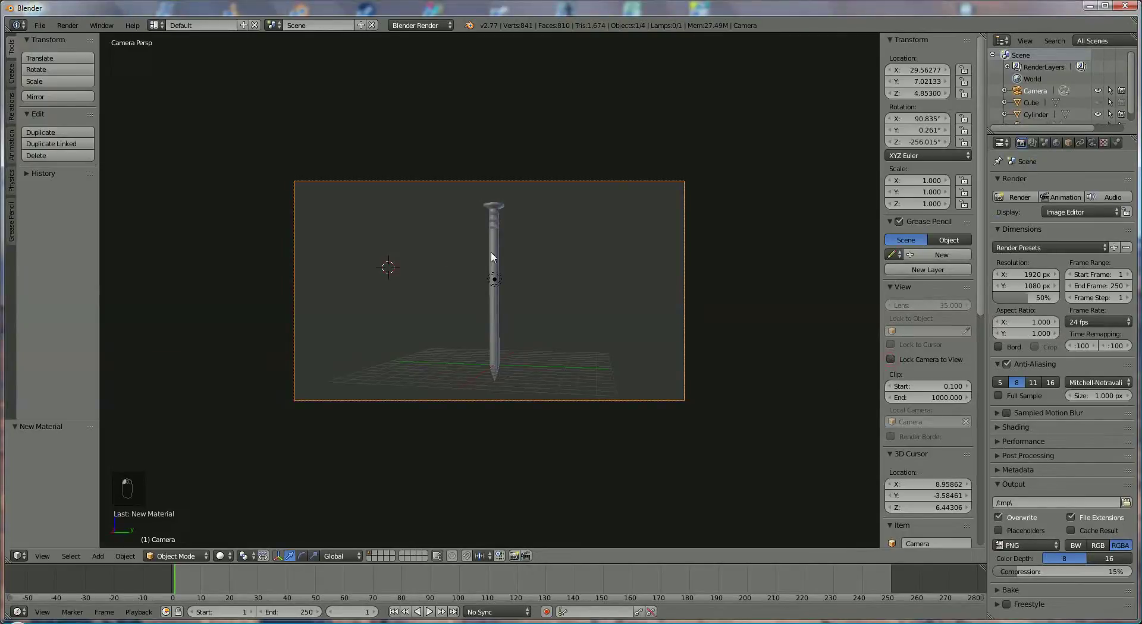
pyautogui.press('KP_0')
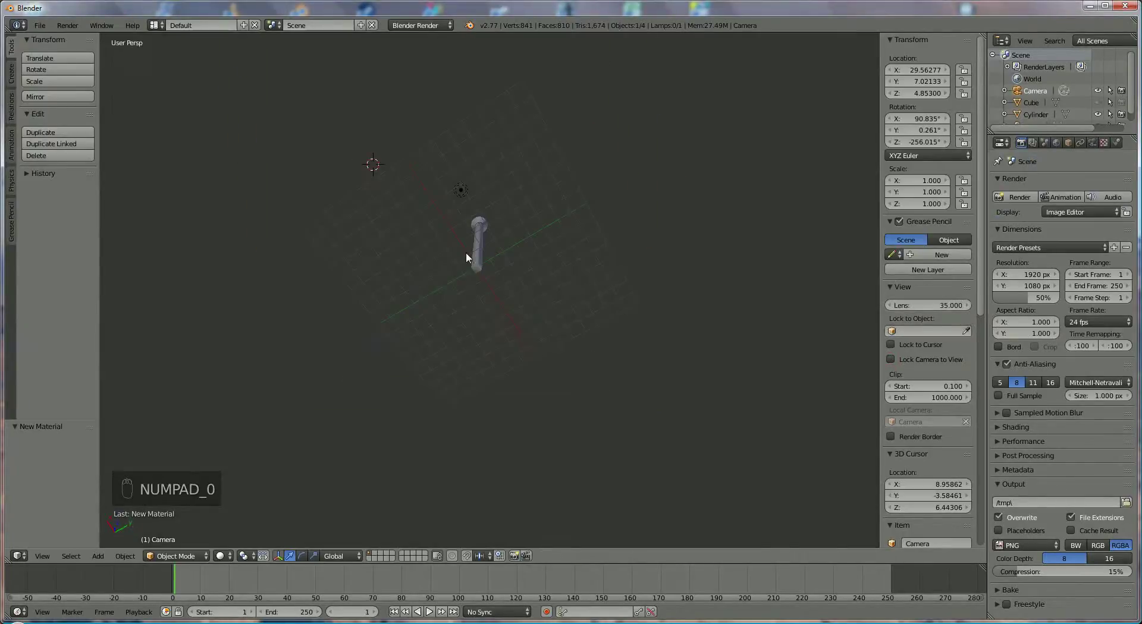
# Select the lamp and move it higher above the nail and along Y
pyautogui.moveTo(465, 252); pyautogui.dragTo(561, 370, button='middle')
pyautogui.rightClick(538, 333)
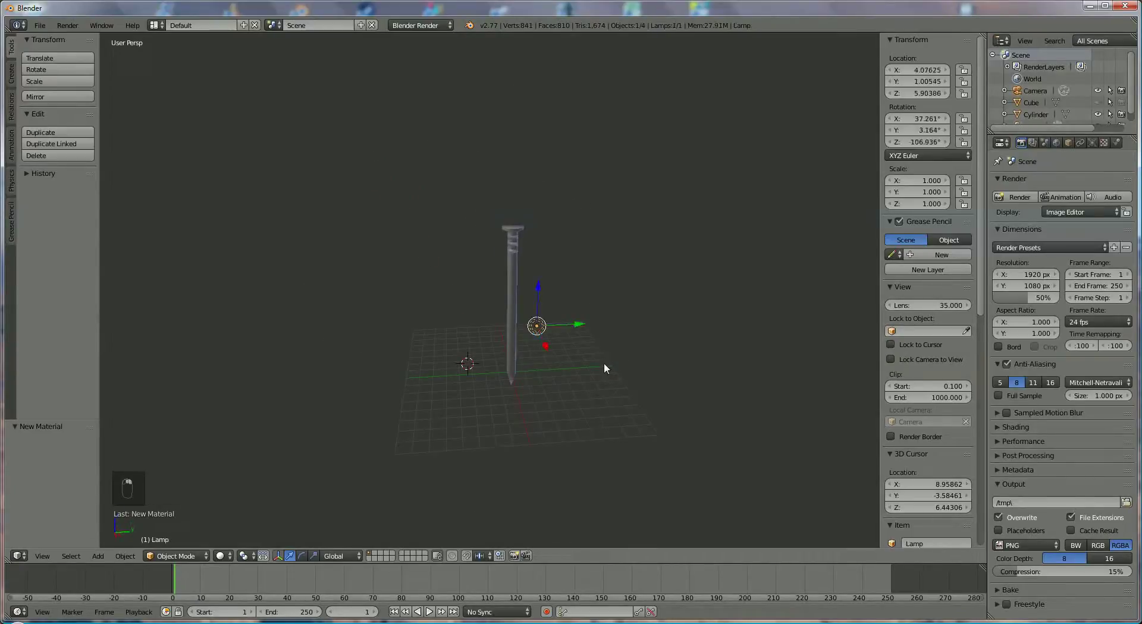
pyautogui.scroll(-3, 605, 360)
pyautogui.moveTo(605, 359); pyautogui.dragTo(539, 307, button='middle')
pyautogui.moveTo(505, 273); pyautogui.dragTo(506, 211)
pyautogui.click(547, 244)
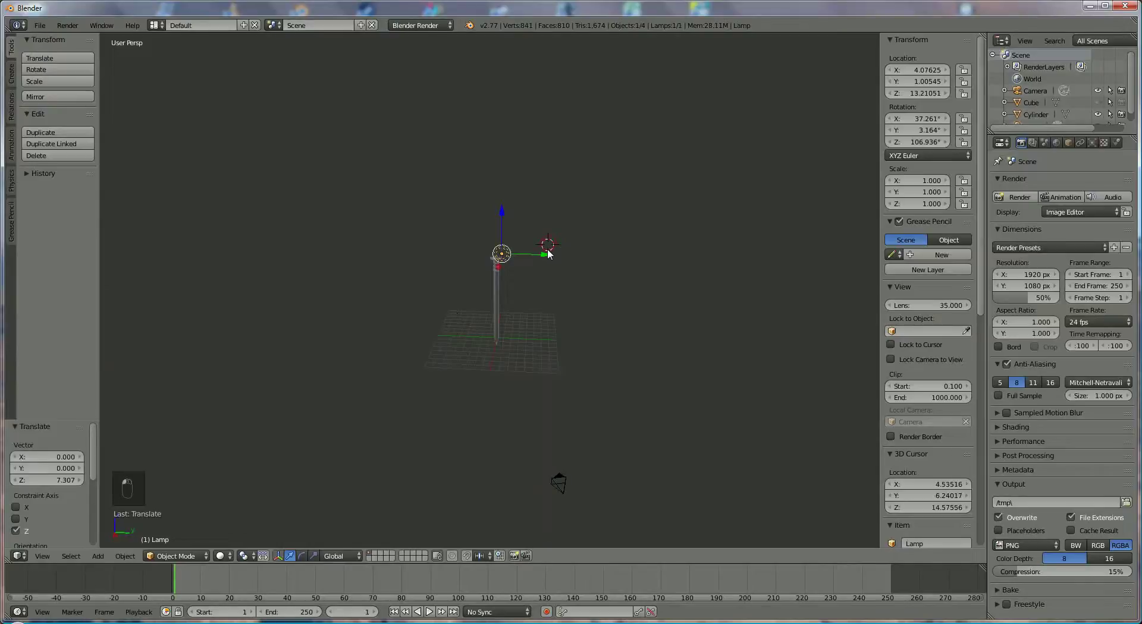
pyautogui.moveTo(548, 254); pyautogui.dragTo(563, 254)
# Duplicate the lamp as Lamp.001 and lower the copy beside the nail
pyautogui.hotkey('shift', 'd')
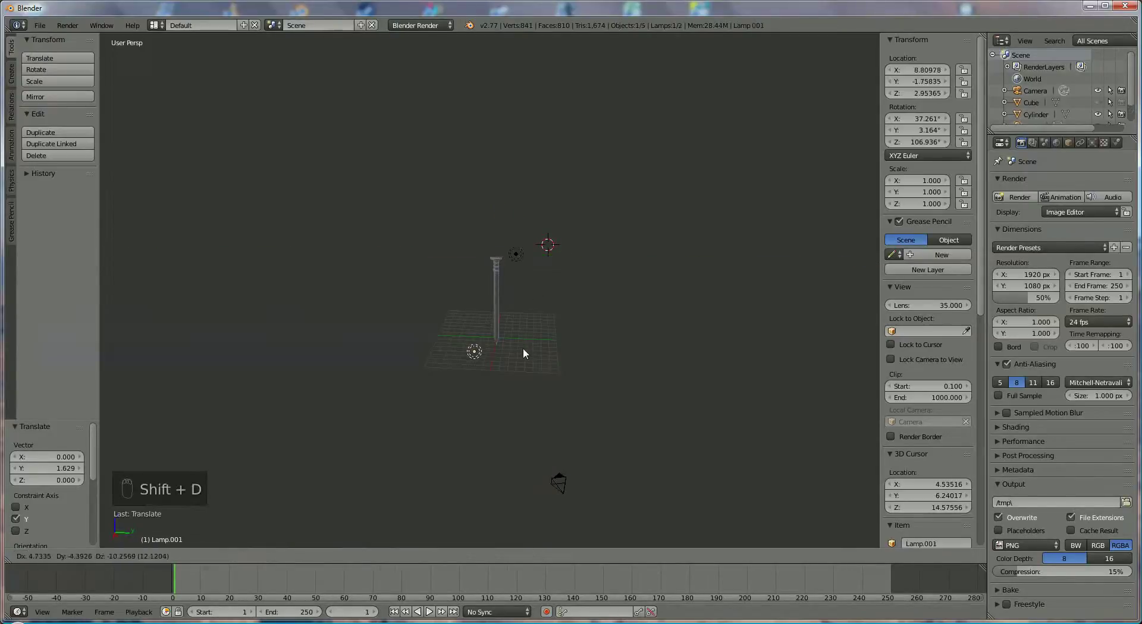
pyautogui.click(531, 346)
pyautogui.moveTo(532, 312)
pyautogui.mouseDown(button='middle')
pyautogui.moveTo(601, 324)
pyautogui.moveTo(614, 339)
pyautogui.moveTo(586, 298)
pyautogui.moveTo(581, 250)
pyautogui.moveTo(583, 277)
pyautogui.mouseUp(button='middle')
pyautogui.moveTo(553, 264); pyautogui.dragTo(554, 277)
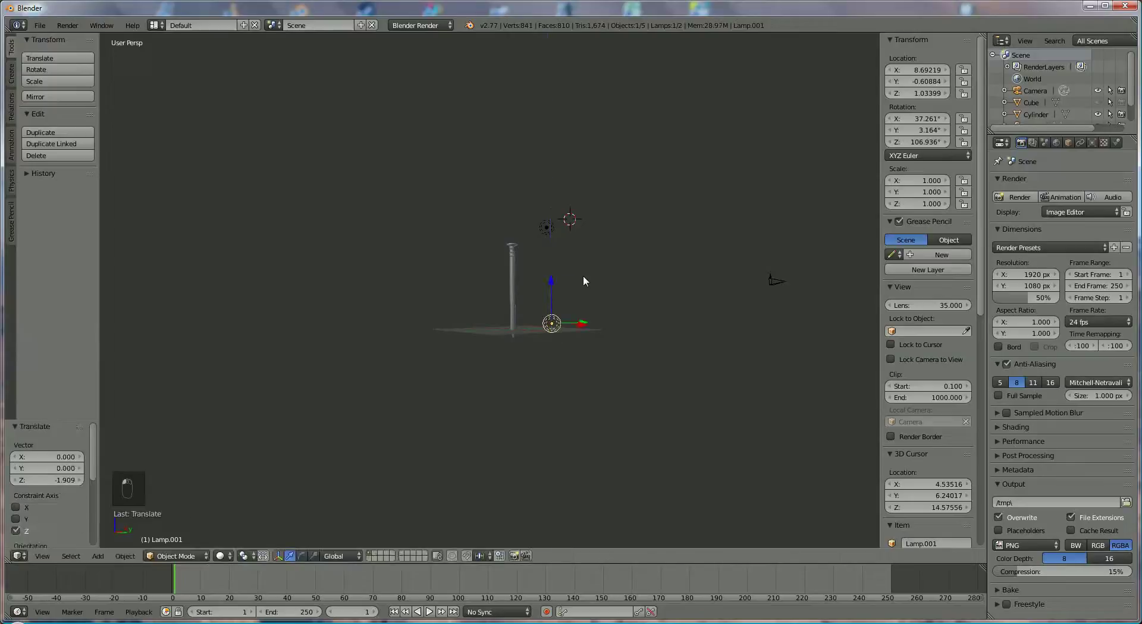
pyautogui.moveTo(583, 276); pyautogui.dragTo(533, 277, button='middle')
pyautogui.rightClick(500, 261)
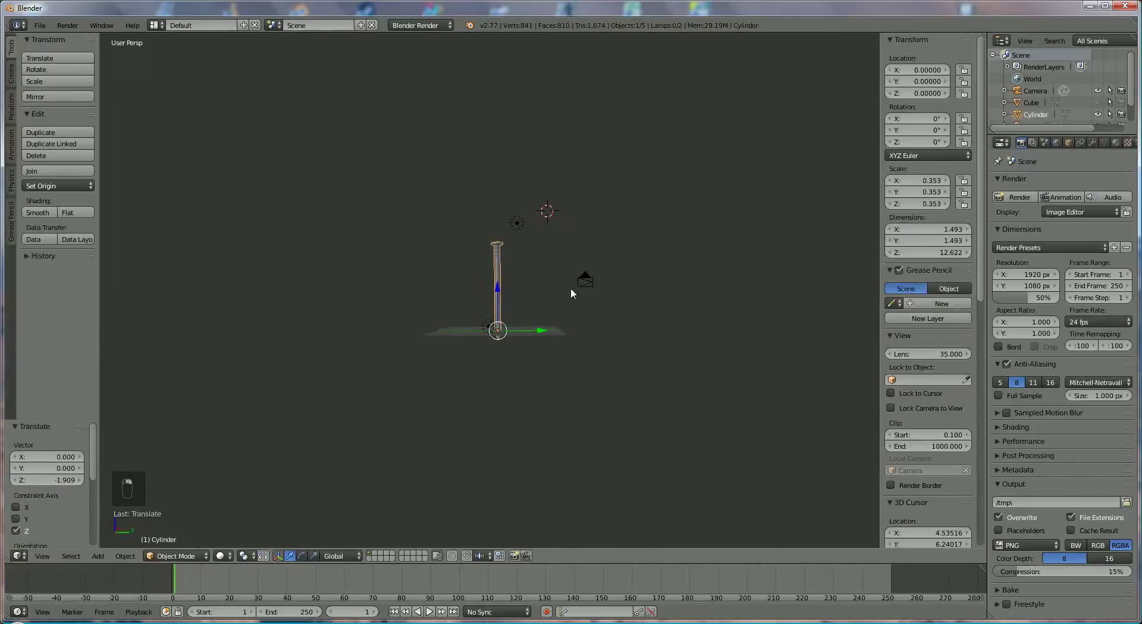
pyautogui.click(1116, 142)
pyautogui.scroll(-6, 1047, 422)
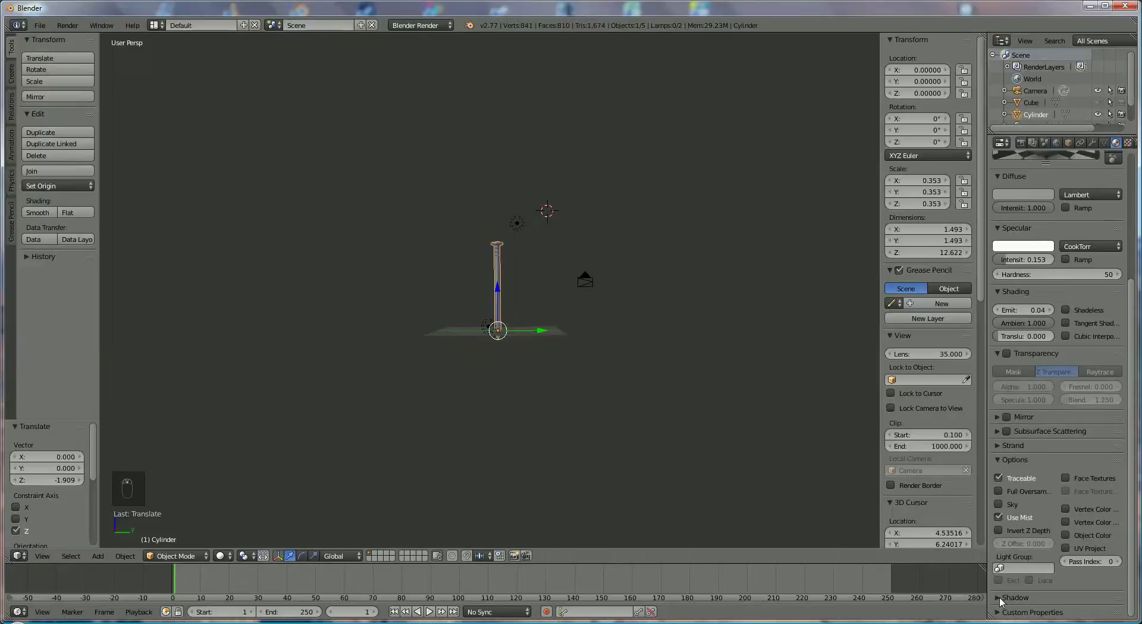
pyautogui.click(1000, 599)
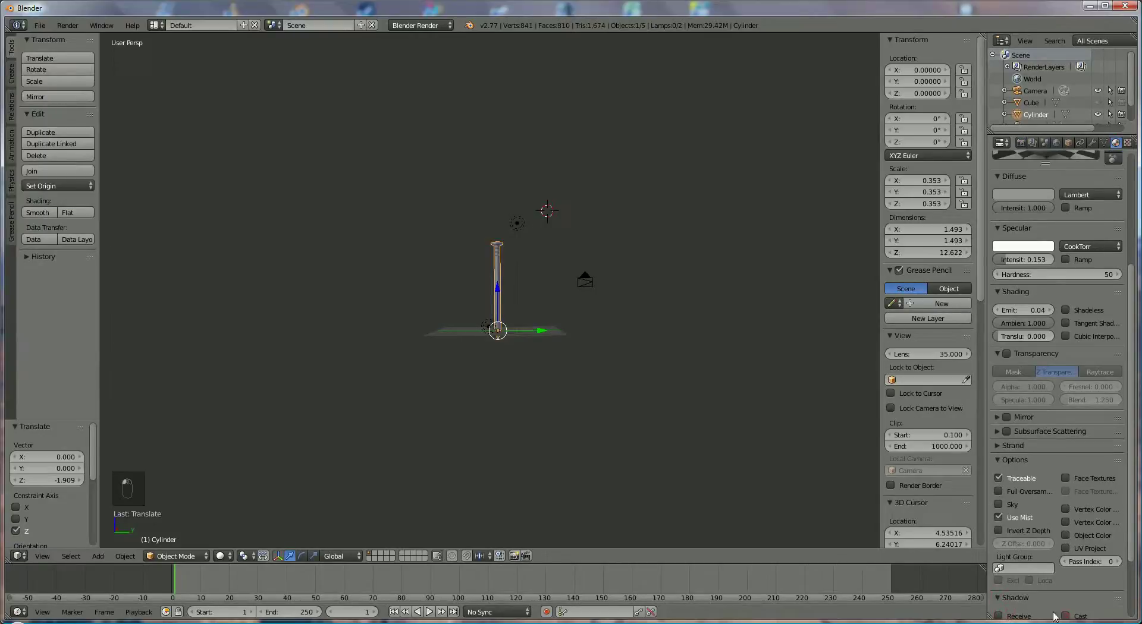
pyautogui.scroll(-2, 594, 351)
pyautogui.scroll(6, 593, 351)
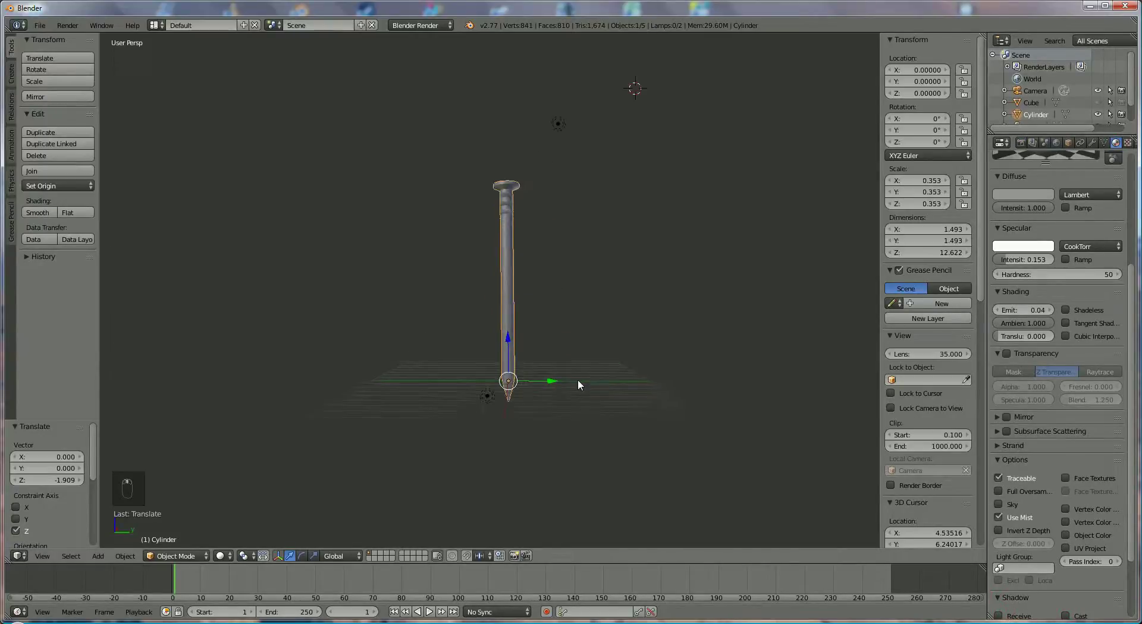
pyautogui.moveTo(579, 385); pyautogui.dragTo(527, 305, button='middle')
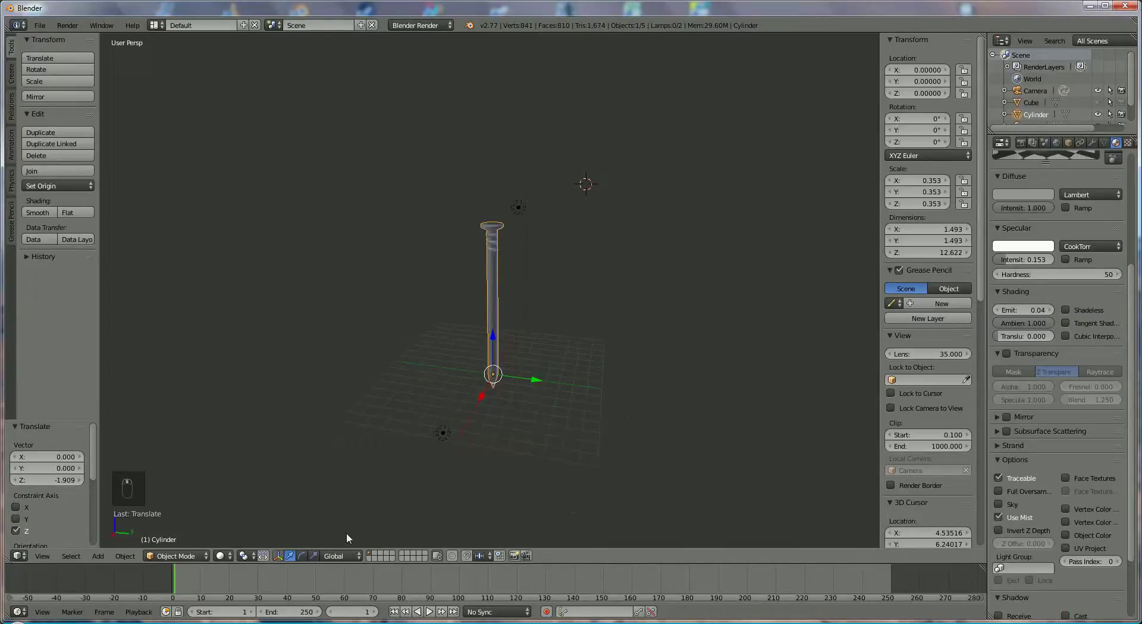
# Add a plane and rotate it 90° about Y so it stands upright
pyautogui.click(98, 556)
pyautogui.moveTo(113, 542)
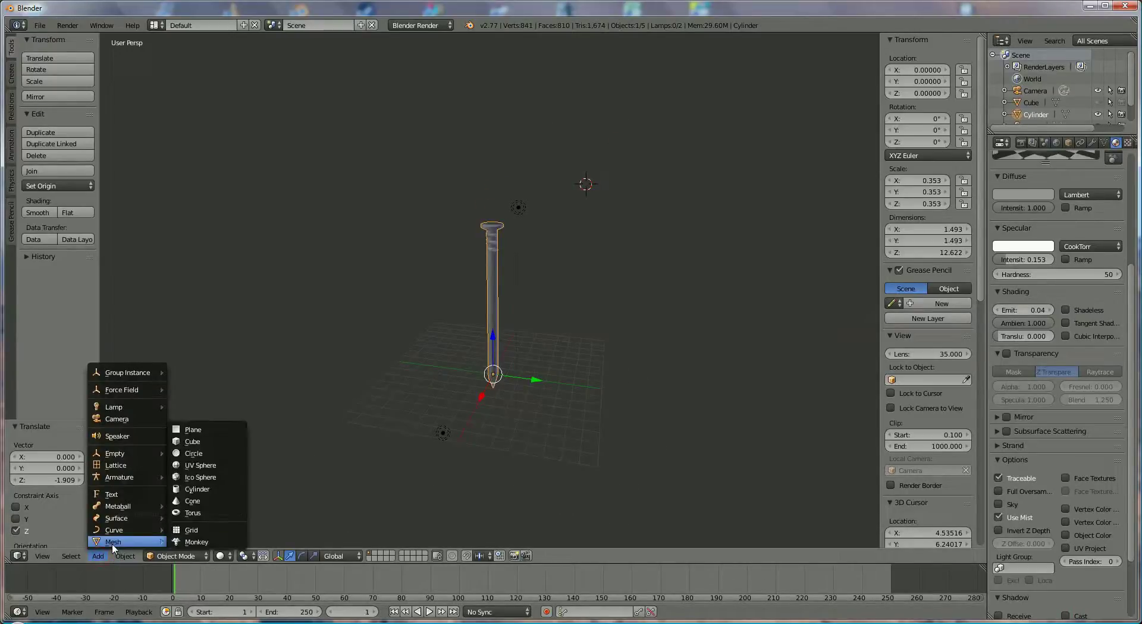
pyautogui.click(205, 429)
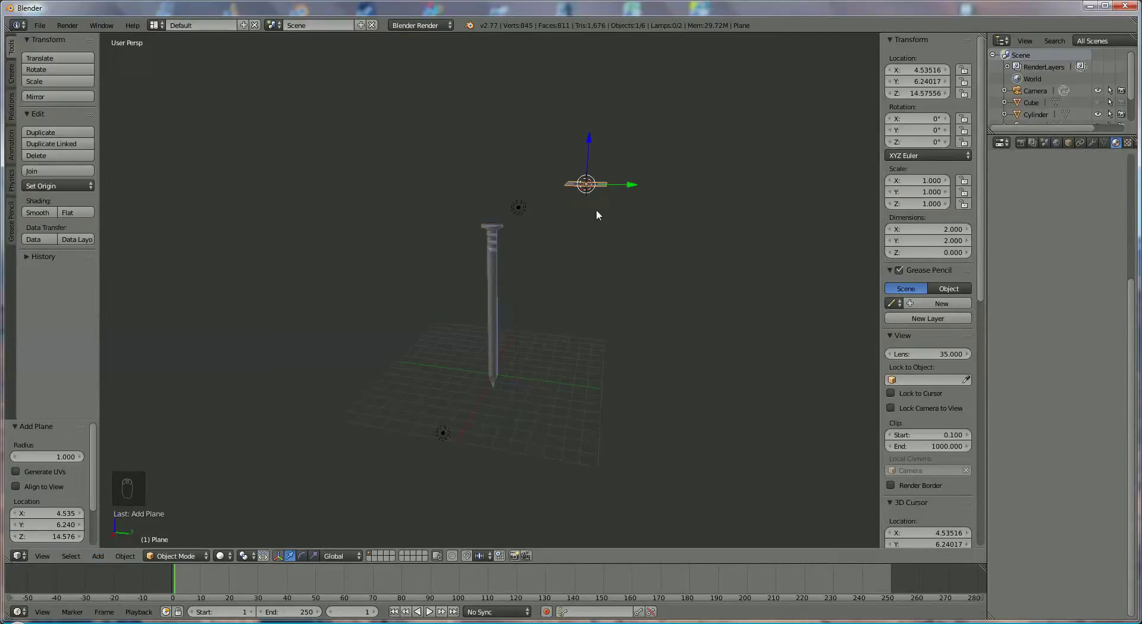
pyautogui.write('ry')
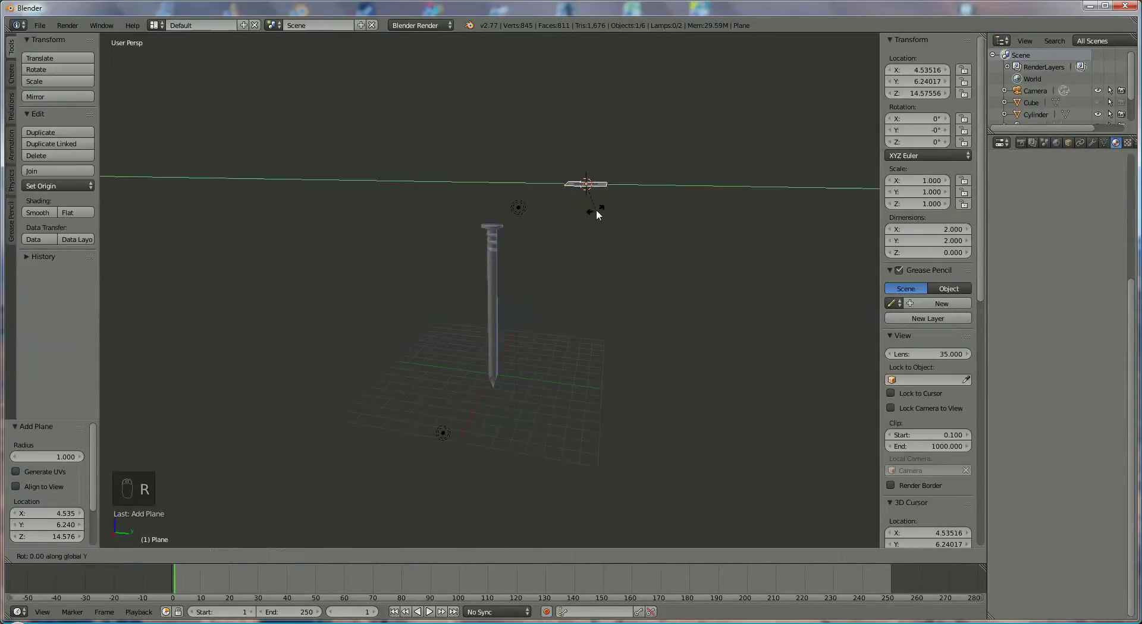
pyautogui.write('90')
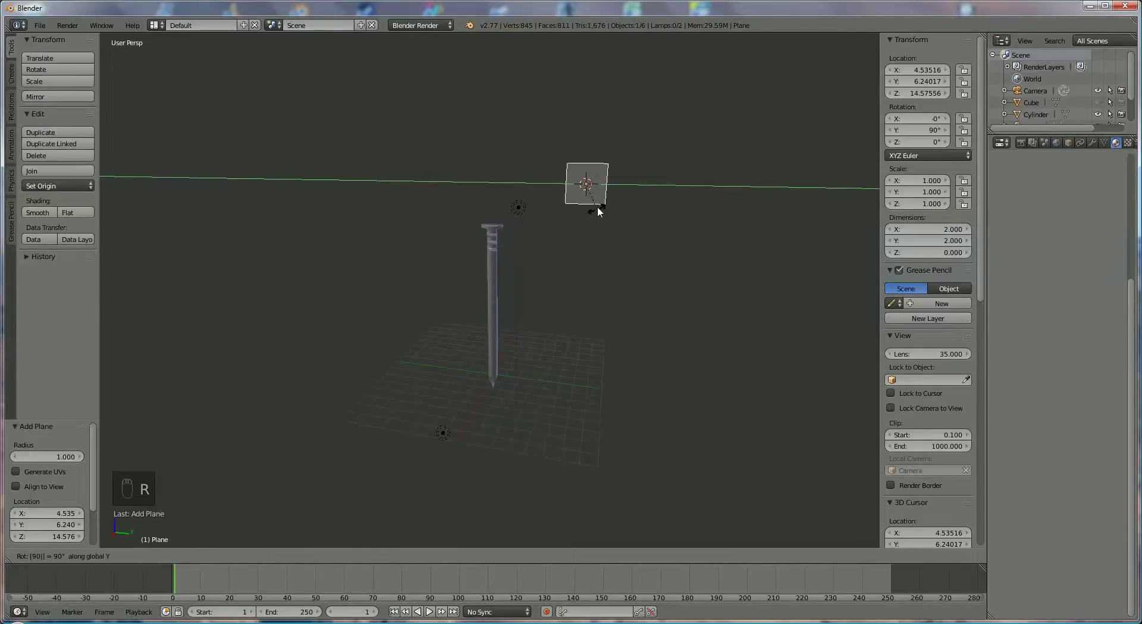
pyautogui.click(607, 193)
# Move the plane behind the nail and scale it up to 18.827
pyautogui.moveTo(631, 186); pyautogui.dragTo(558, 185)
pyautogui.click(505, 138)
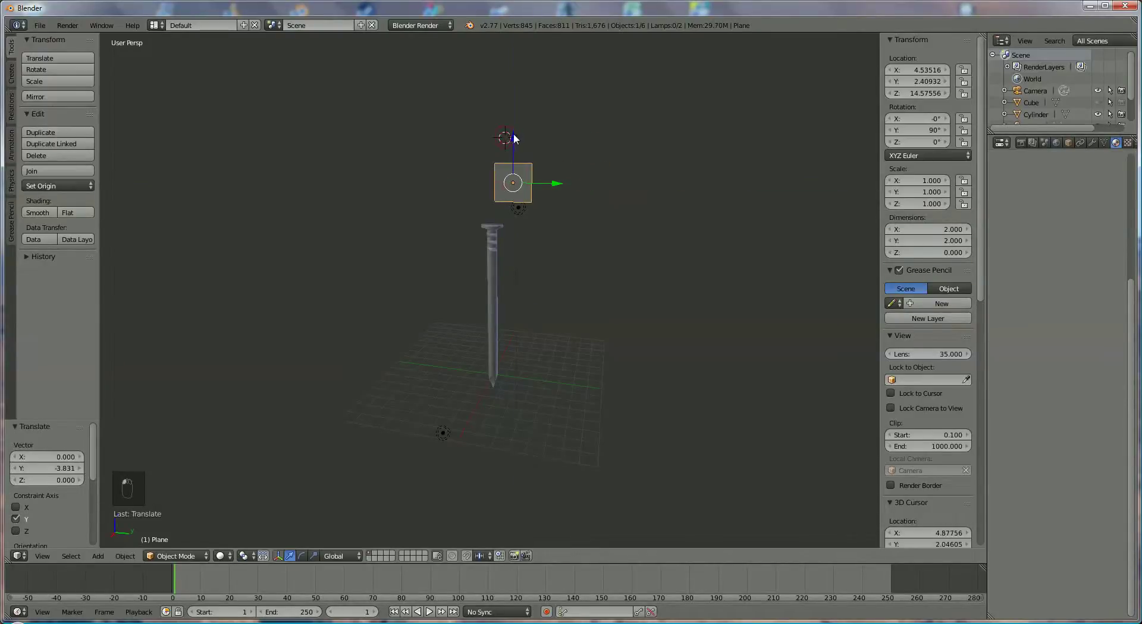
pyautogui.moveTo(512, 138); pyautogui.dragTo(512, 244)
pyautogui.moveTo(525, 294); pyautogui.dragTo(522, 384, button='middle')
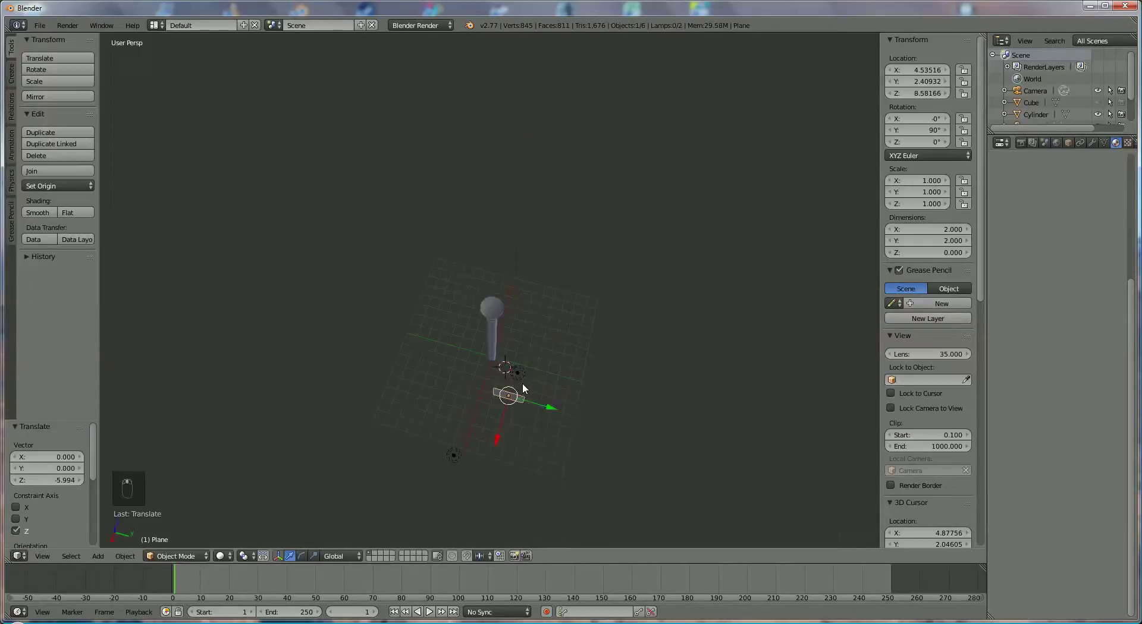
pyautogui.moveTo(507, 445); pyautogui.dragTo(532, 354)
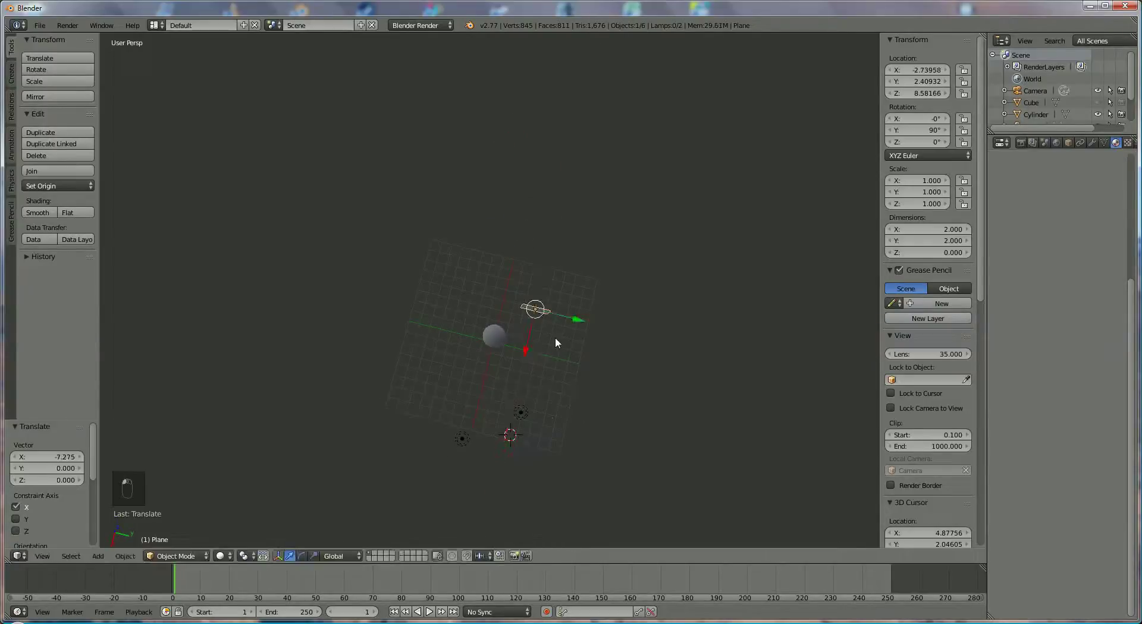
pyautogui.moveTo(579, 319); pyautogui.dragTo(534, 305)
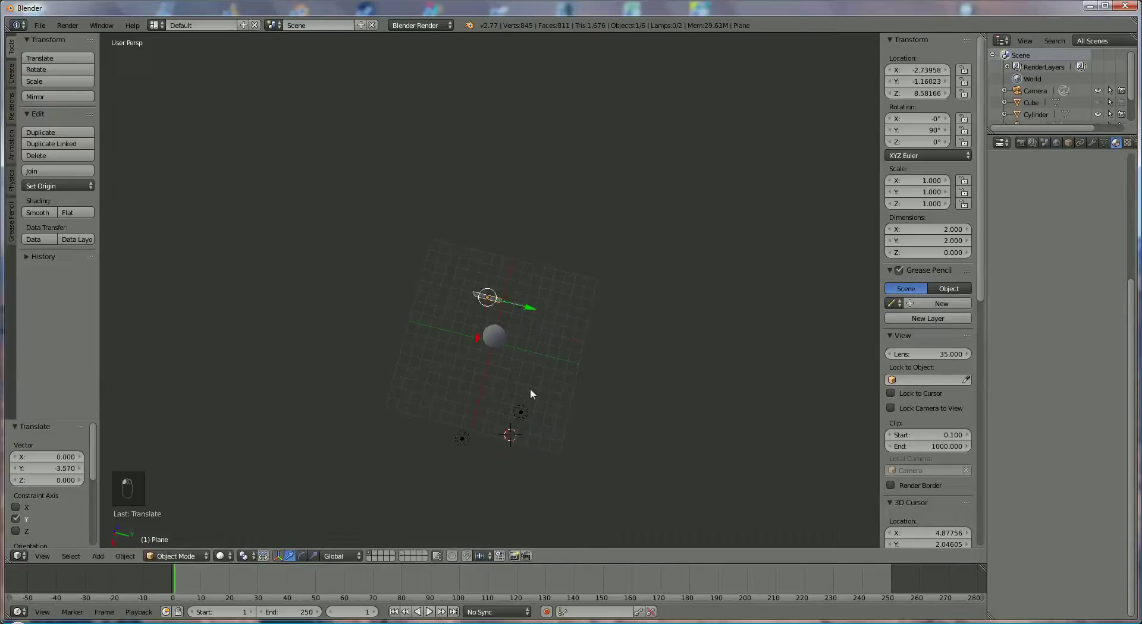
pyautogui.moveTo(530, 394); pyautogui.dragTo(553, 275, button='middle')
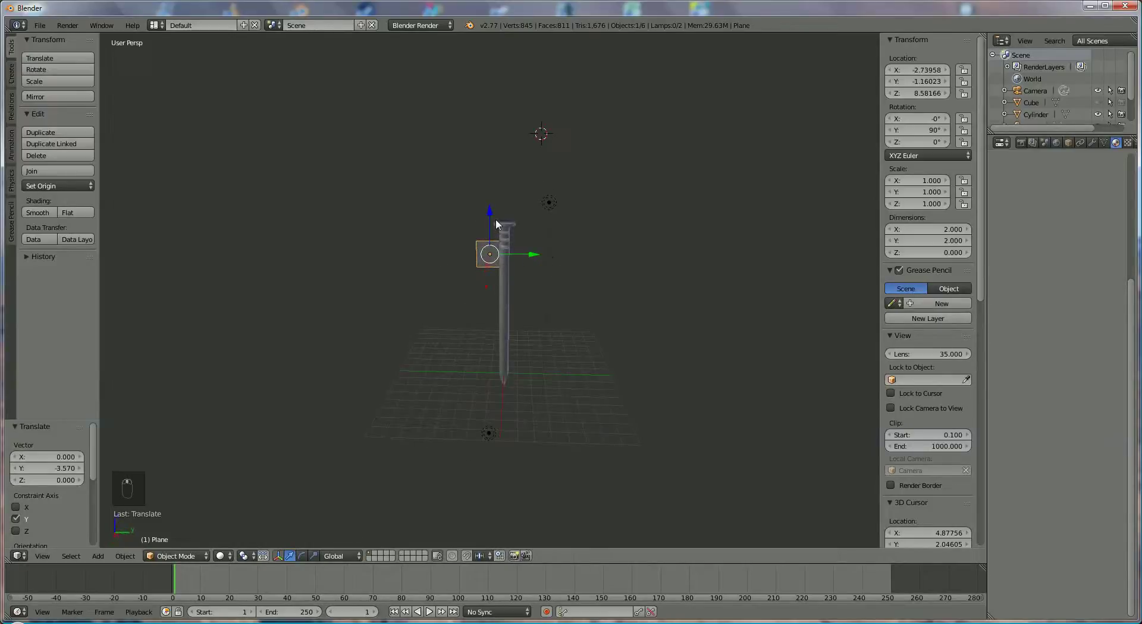
pyautogui.moveTo(495, 218); pyautogui.dragTo(497, 230)
pyautogui.press('s')
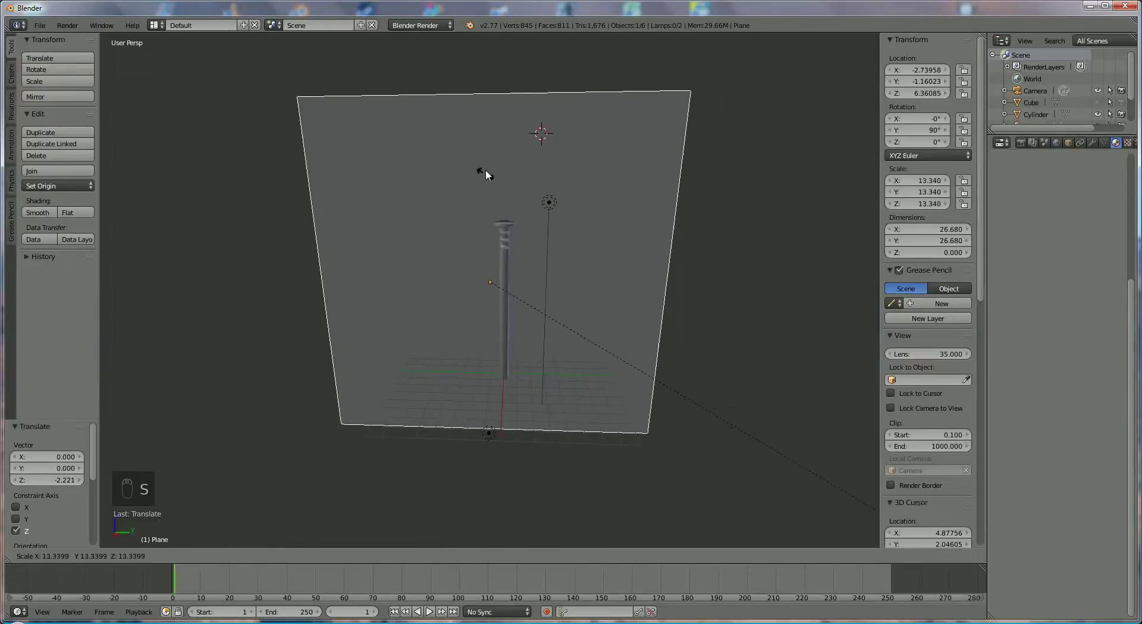
pyautogui.click(396, 469)
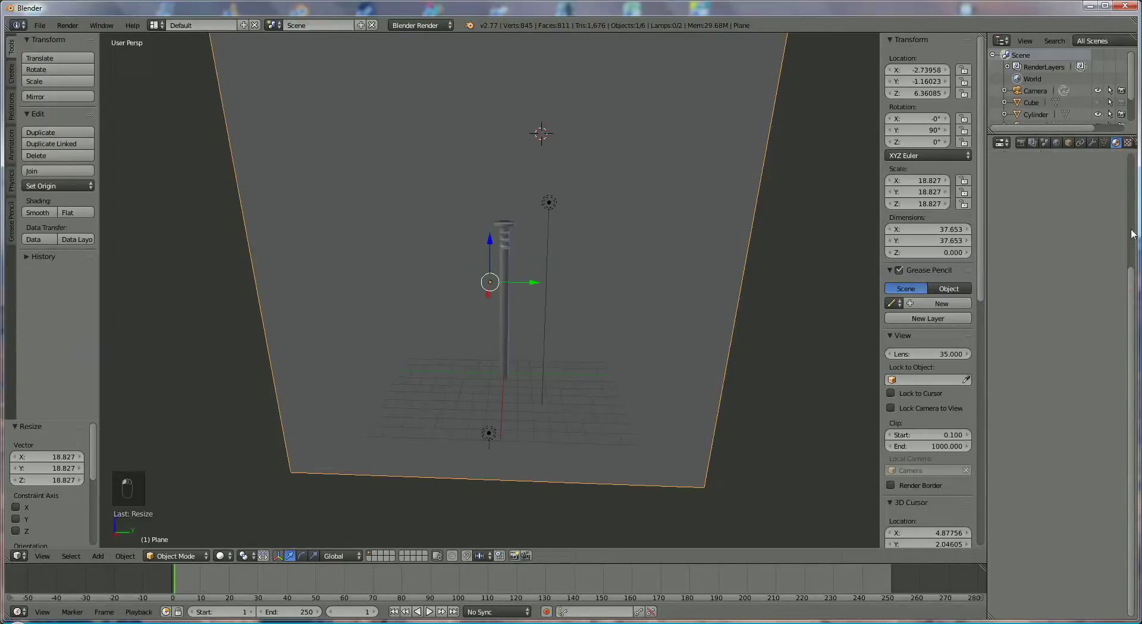
# Create a new material on the plane and name it 'brown'
pyautogui.click(1052, 223)
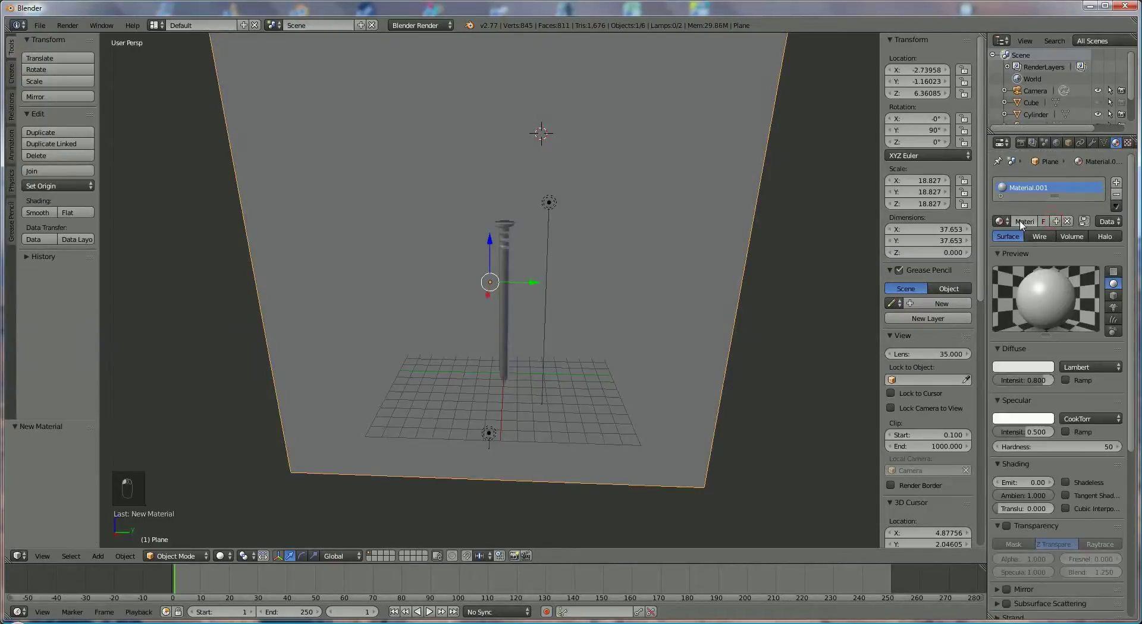
pyautogui.click(1023, 221)
pyautogui.write('b')
pyautogui.write('rown')
pyautogui.press('Return')
# Give it a tan diffuse colour at intensity 1, specular 0, and turn off shadow receive and cast
pyautogui.click(1033, 367)
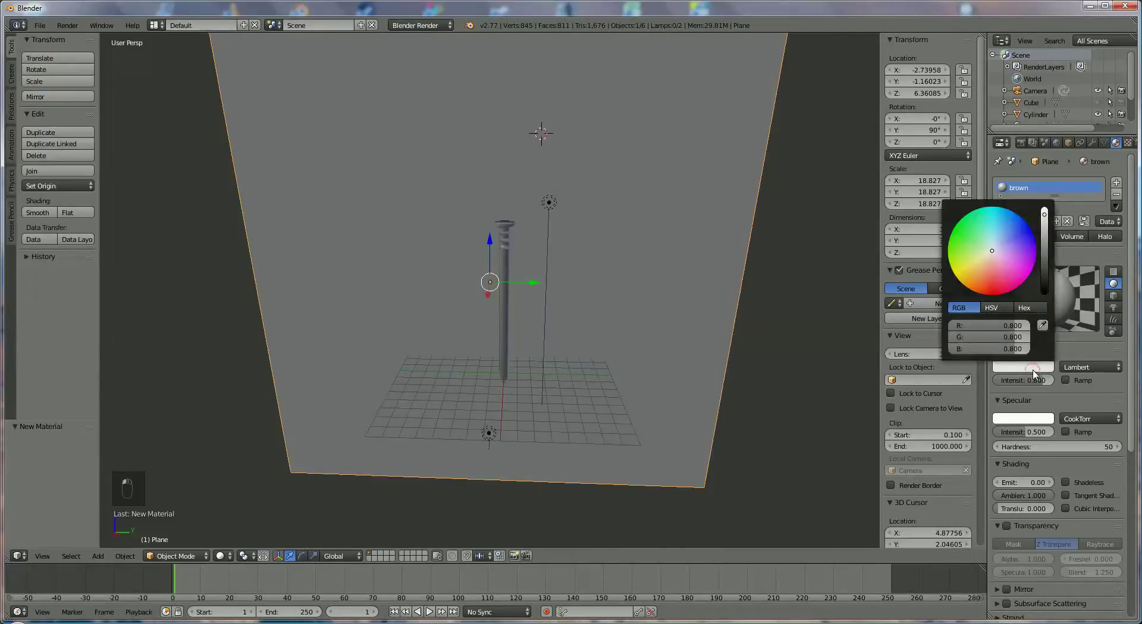
pyautogui.click(985, 275)
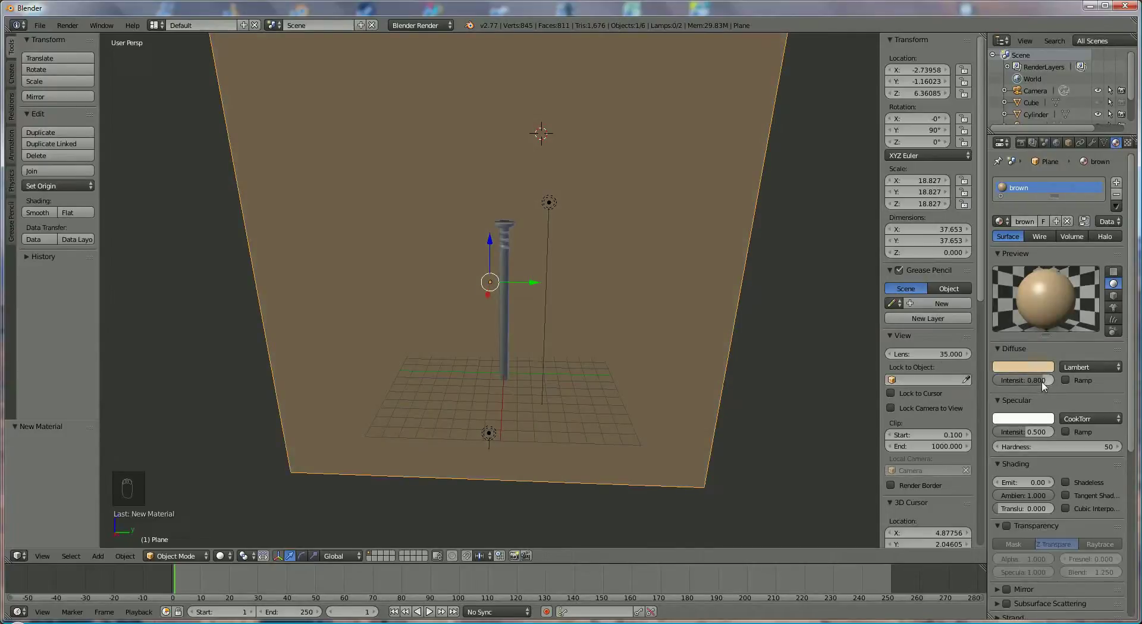
pyautogui.moveTo(1041, 383); pyautogui.dragTo(1058, 383)
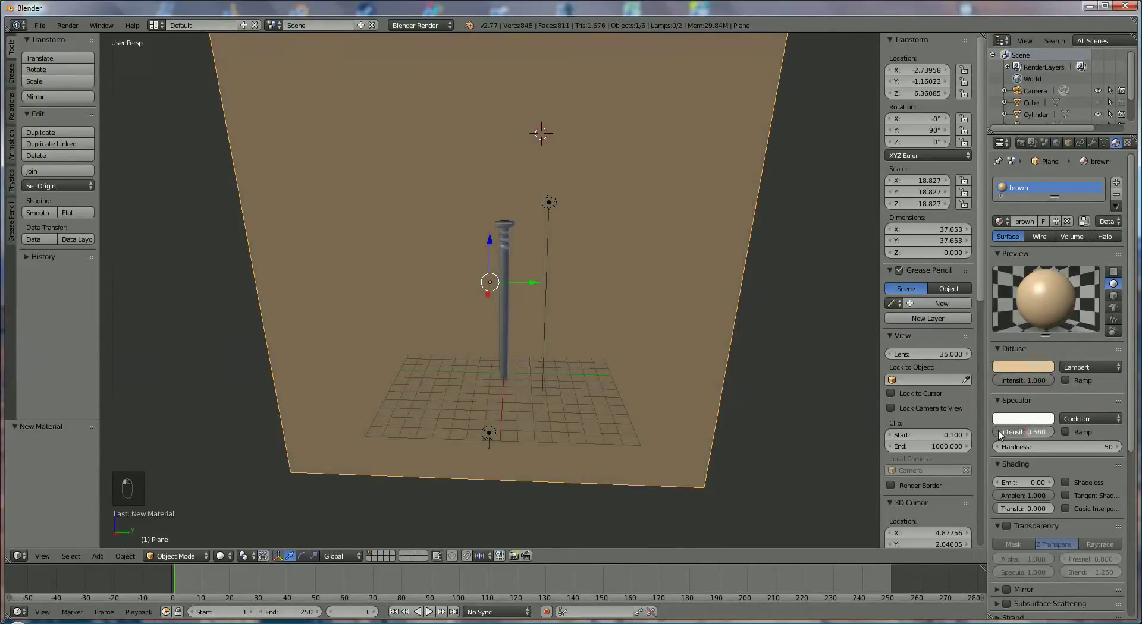
pyautogui.moveTo(1000, 436); pyautogui.dragTo(984, 436)
pyautogui.scroll(-5, 1051, 511)
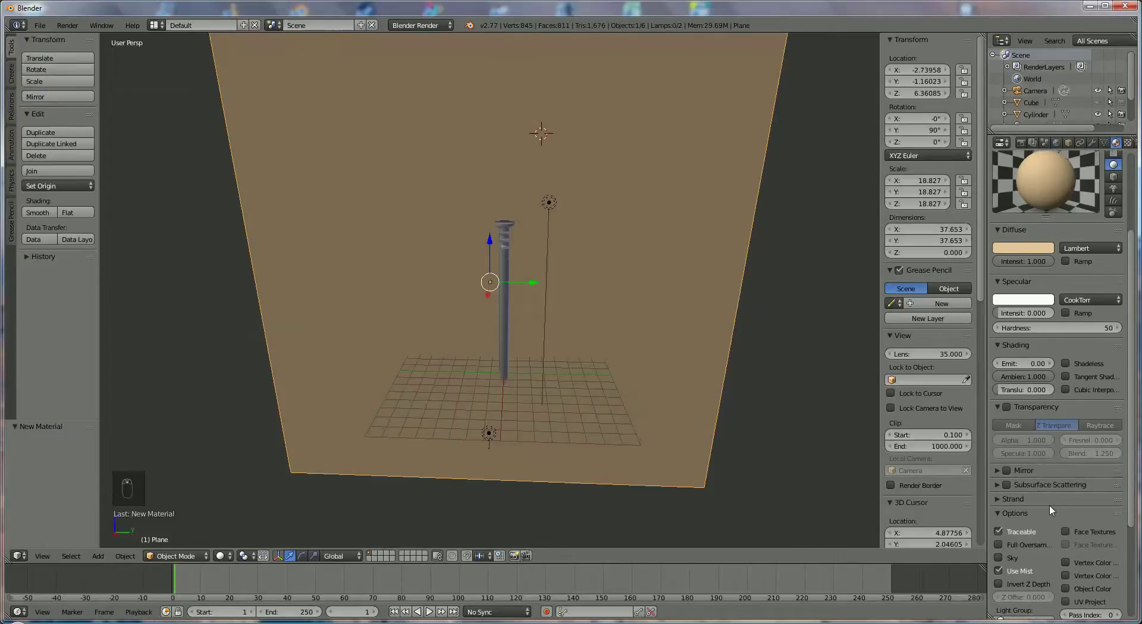
pyautogui.scroll(-6, 1018, 527)
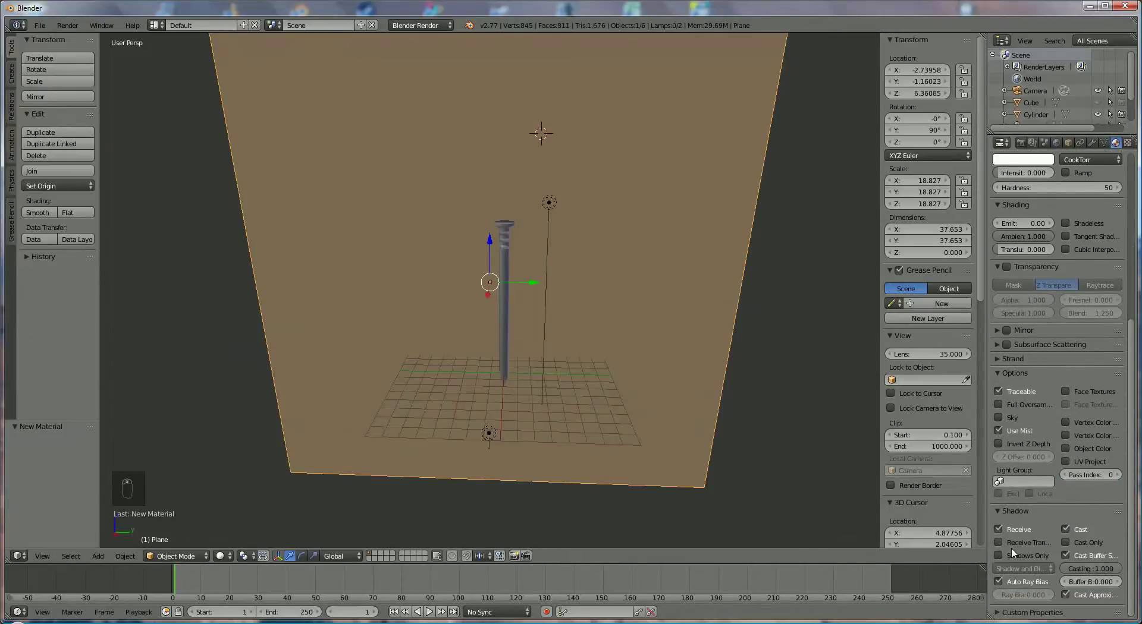
pyautogui.click(998, 529)
pyautogui.click(1065, 529)
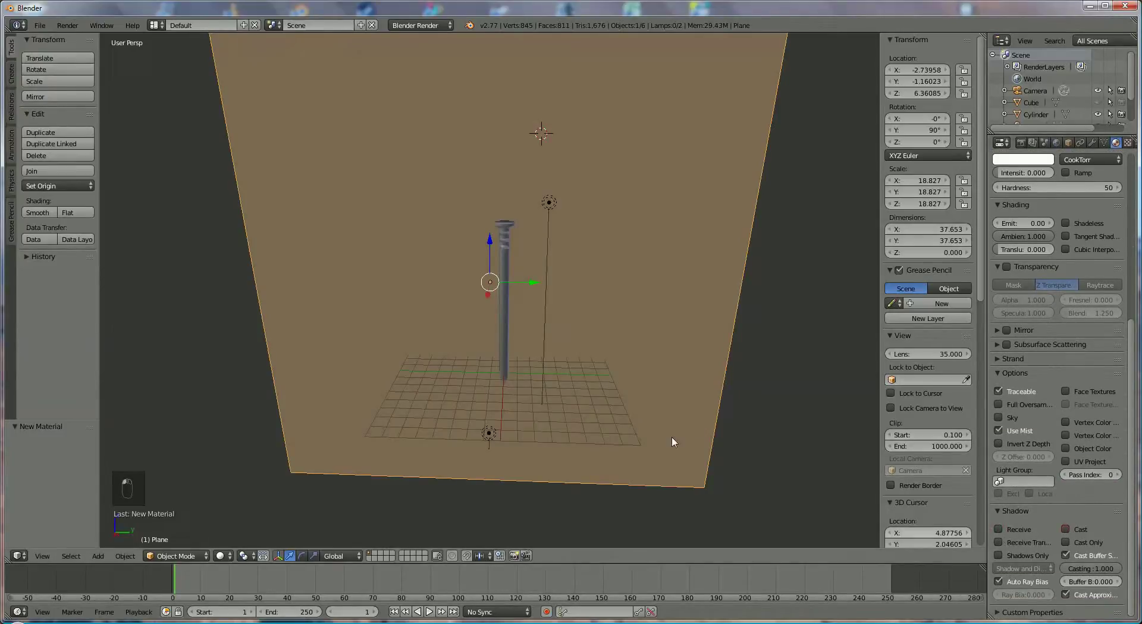
pyautogui.moveTo(619, 330); pyautogui.dragTo(607, 311, button='middle')
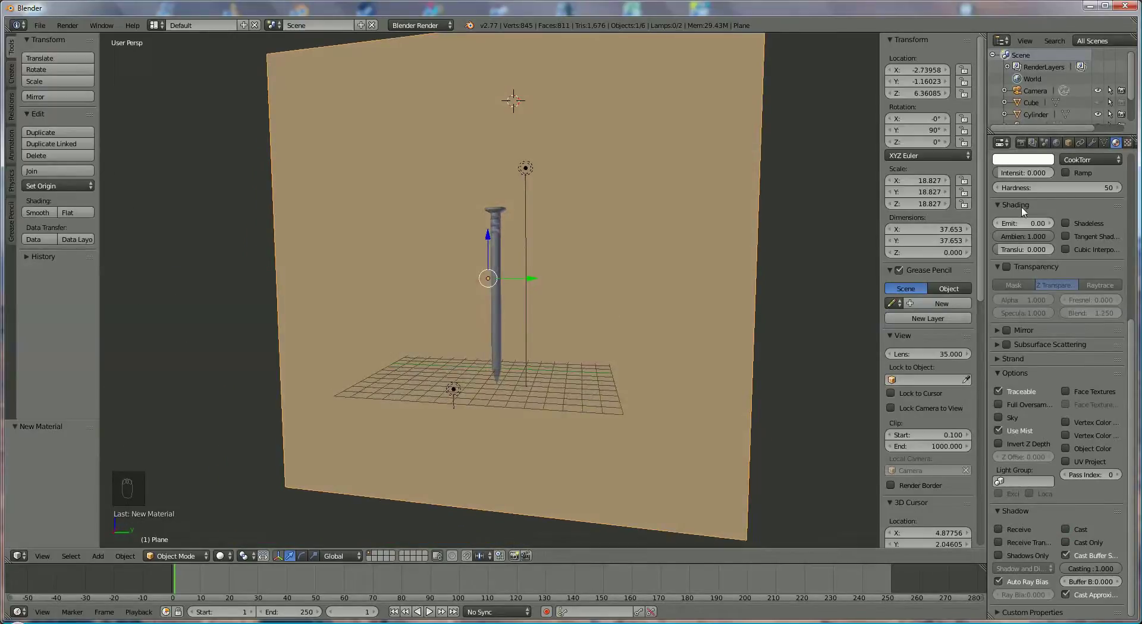
# Change the output file format from PNG to JPEG and render the camera view
pyautogui.click(1022, 144)
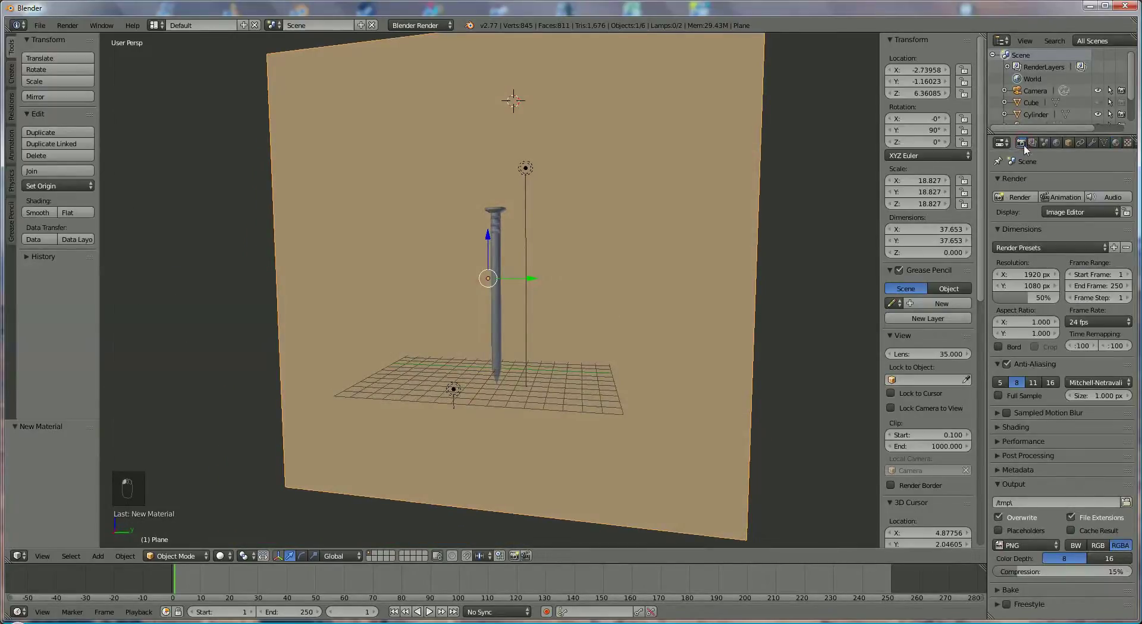
pyautogui.click(1024, 545)
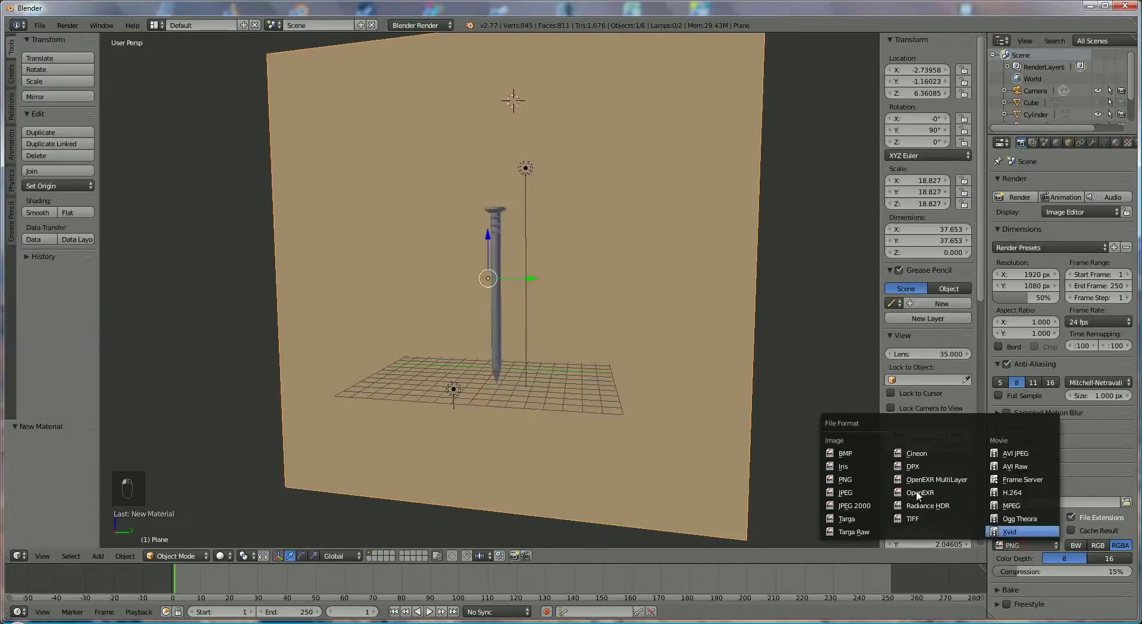
pyautogui.click(845, 493)
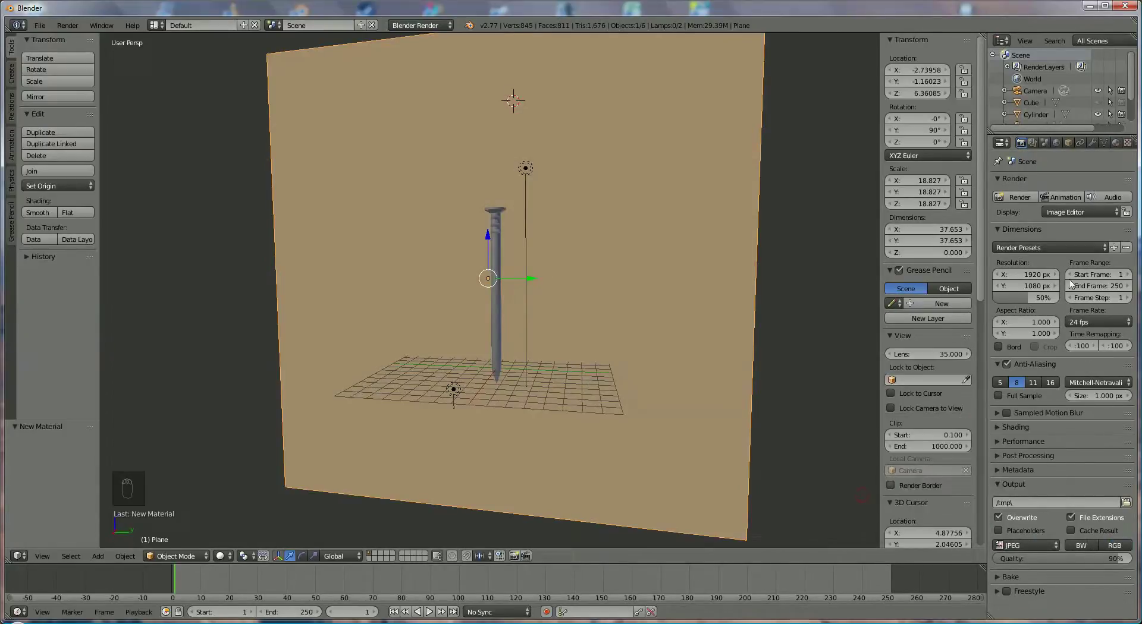
pyautogui.click(1030, 200)
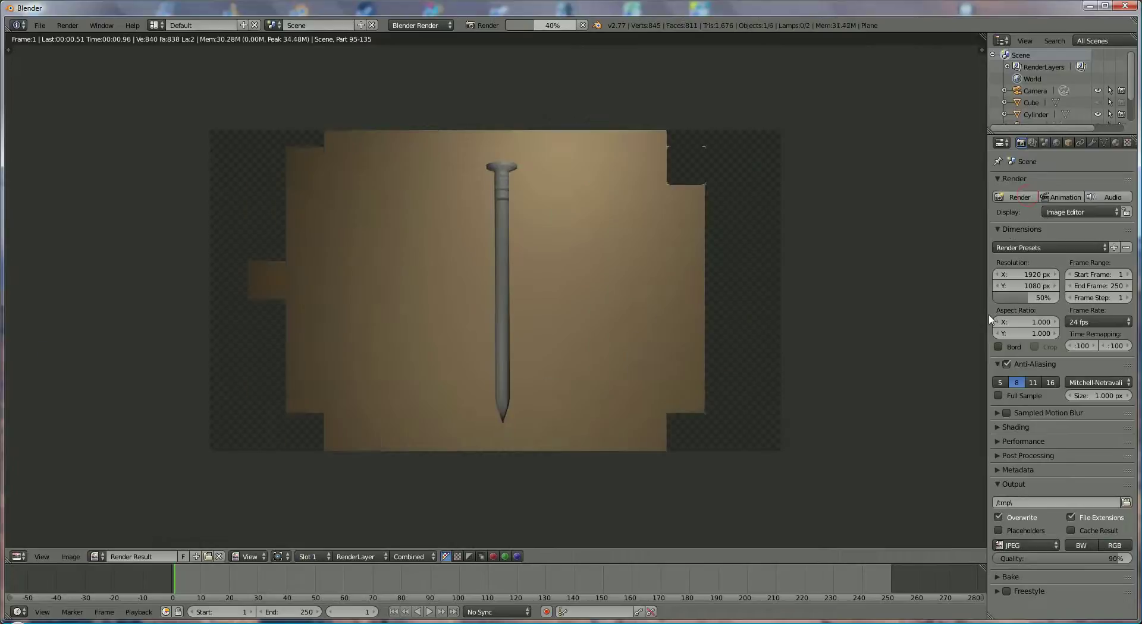